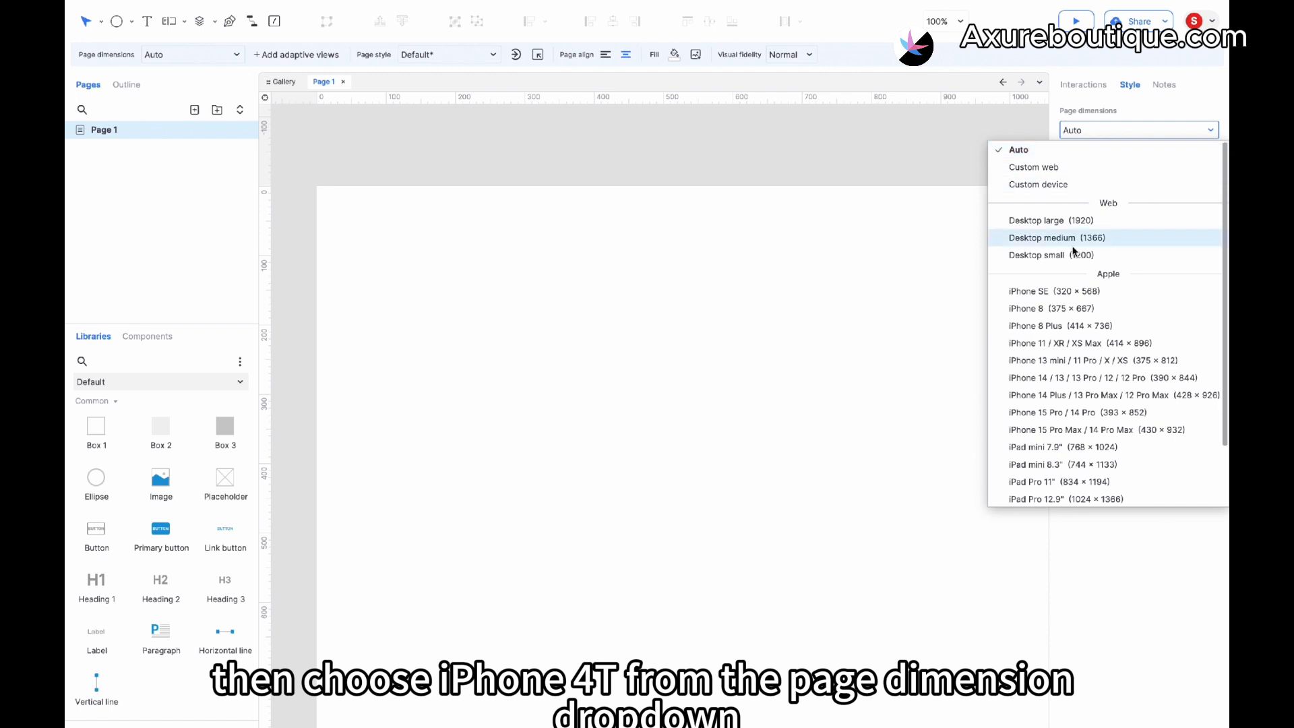
- Set the page dimensions to the iPhone 14 / 13 / 13 Pro / 12 / 12 Pro (390 × 844) preset
{"action": "left_click", "coordinate": [1069, 378]}
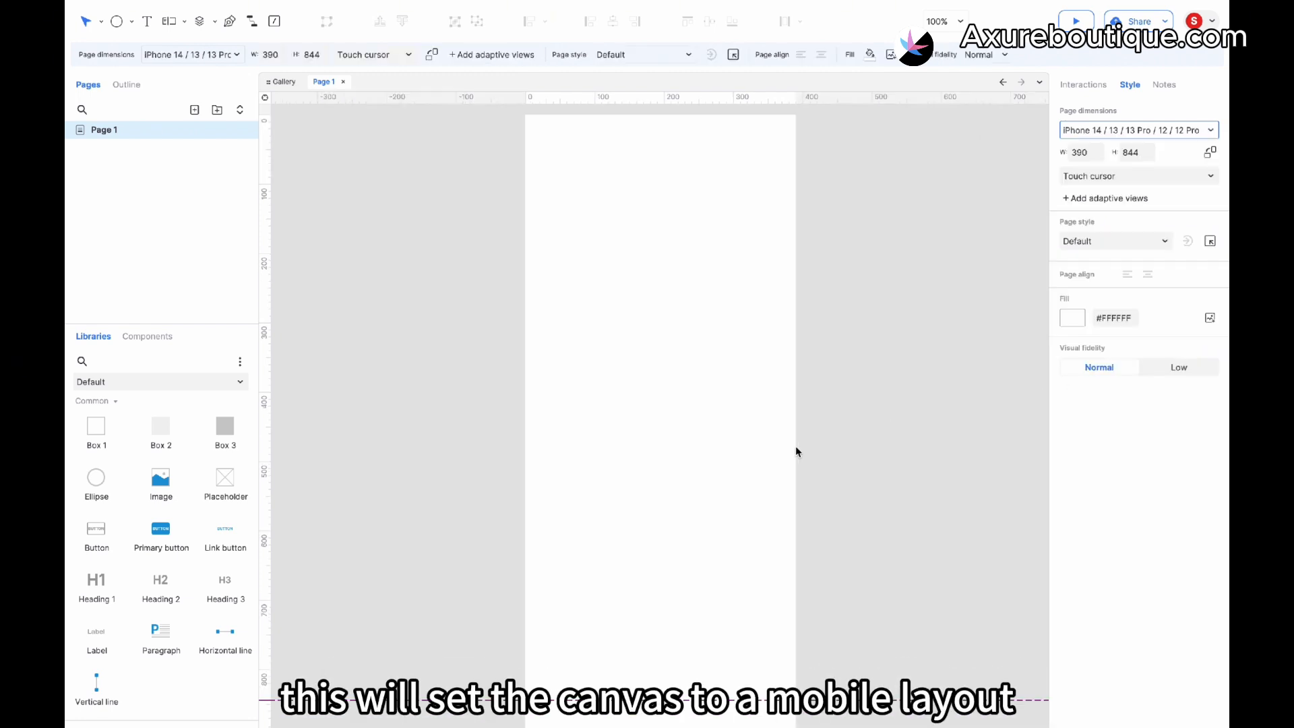
- Place a box at the bottom of the canvas and resize it to about 100 × 58
{"action": "left_click_drag", "start_coordinate": [97, 426], "coordinate": [527, 584]}
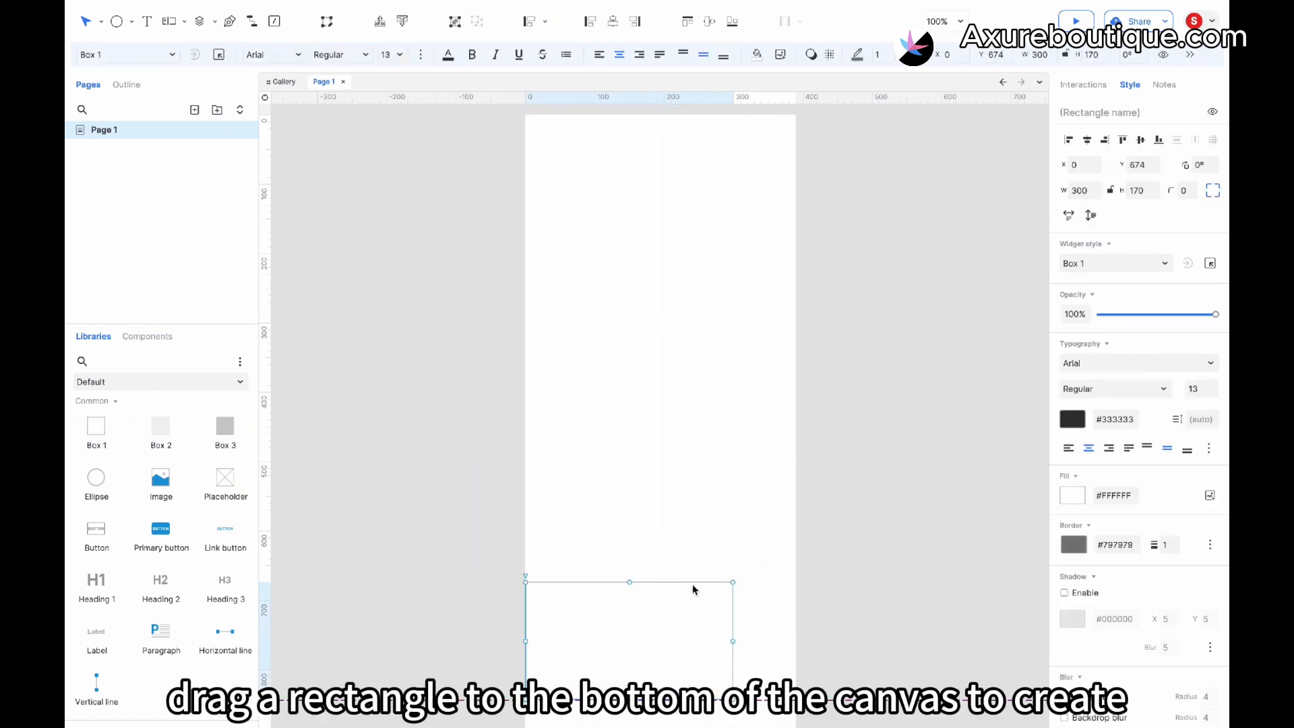
{"action": "left_click_drag", "start_coordinate": [733, 582], "coordinate": [703, 672]}
{"action": "left_click", "coordinate": [584, 684], "text": "shift"}
- Select the row of four boxes along the bottom and narrow them to 98 px wide to fit the page width
{"action": "left_click_drag", "start_coordinate": [857, 611], "coordinate": [538, 714]}
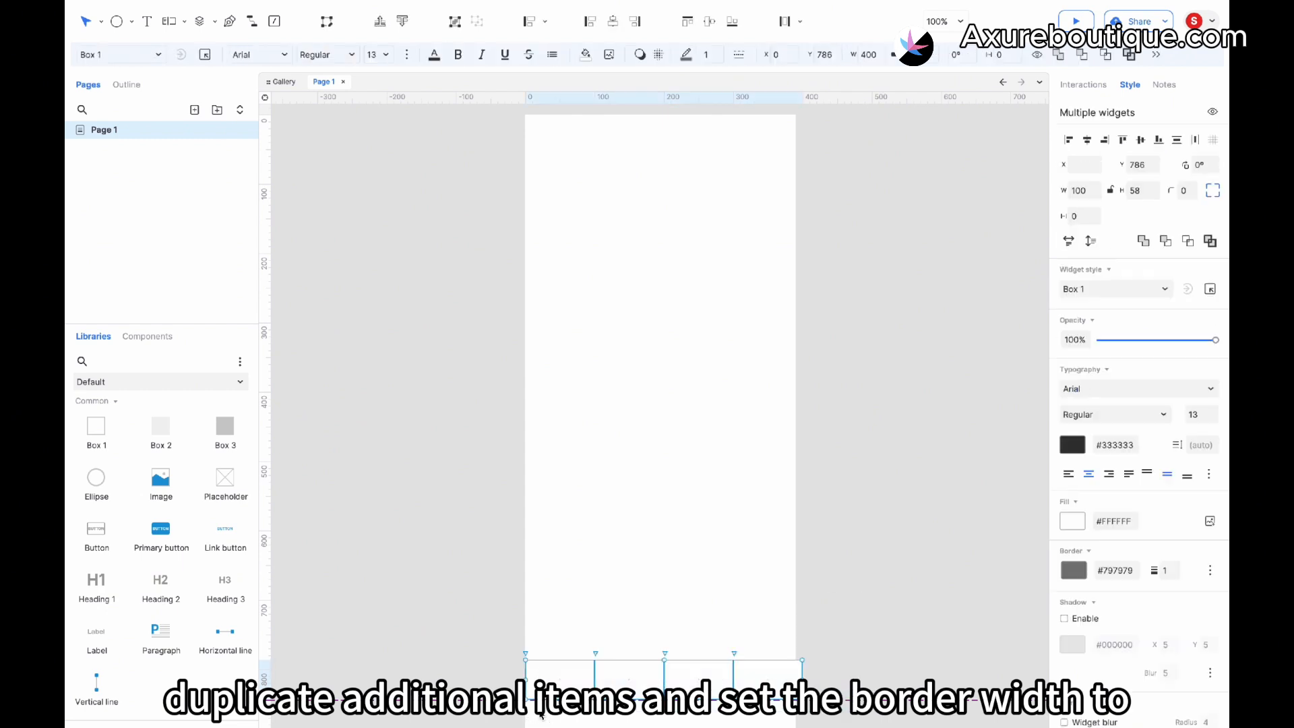
{"action": "left_click_drag", "start_coordinate": [804, 680], "coordinate": [797, 680]}
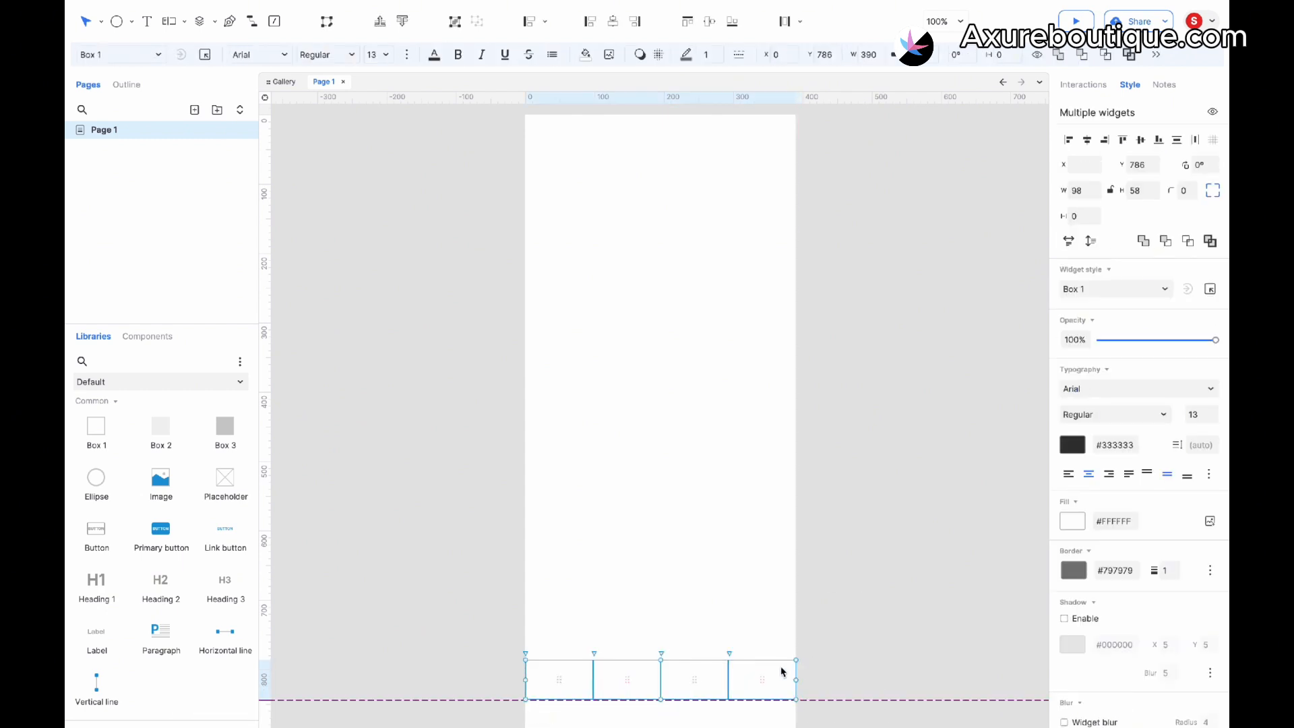
- Set the border width of the four bottom boxes to 0
{"action": "scroll", "coordinate": [783, 672], "scroll_direction": "down", "scroll_amount": 2}
{"action": "scroll", "coordinate": [782, 673], "scroll_direction": "up", "scroll_amount": 2}
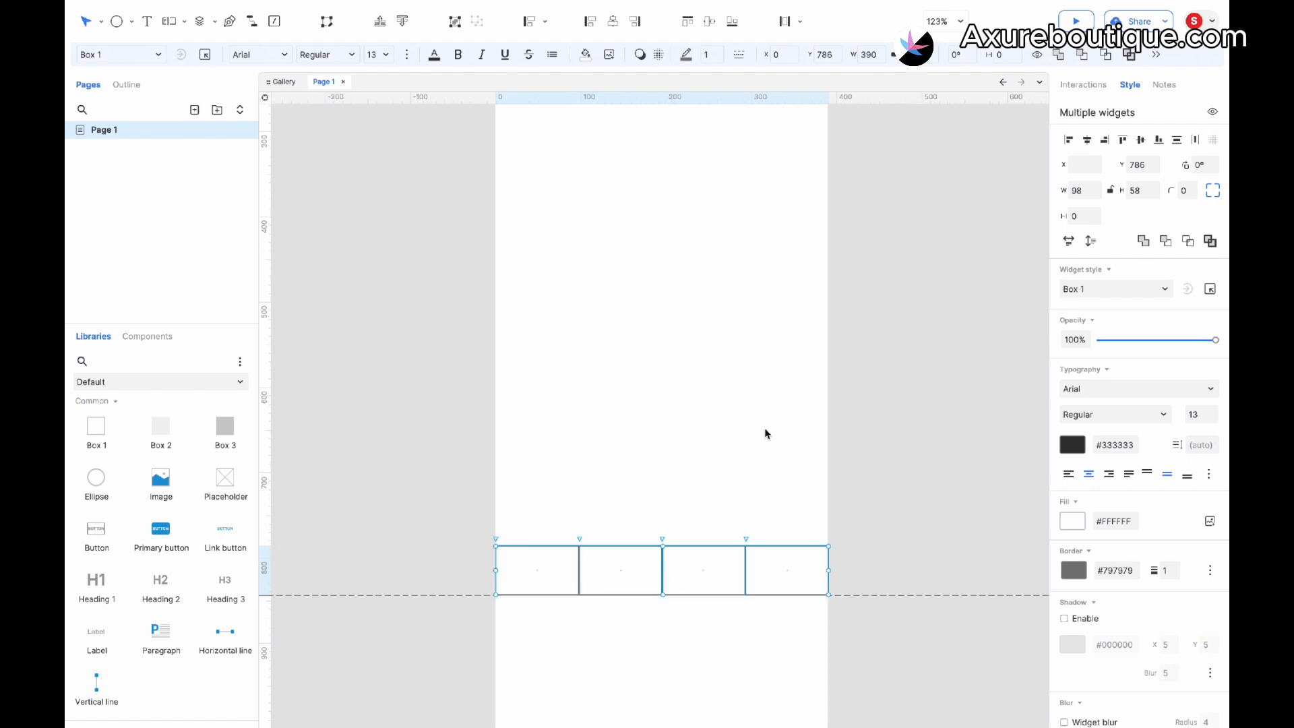
{"action": "left_click", "coordinate": [720, 62]}
{"action": "left_click", "coordinate": [632, 493]}
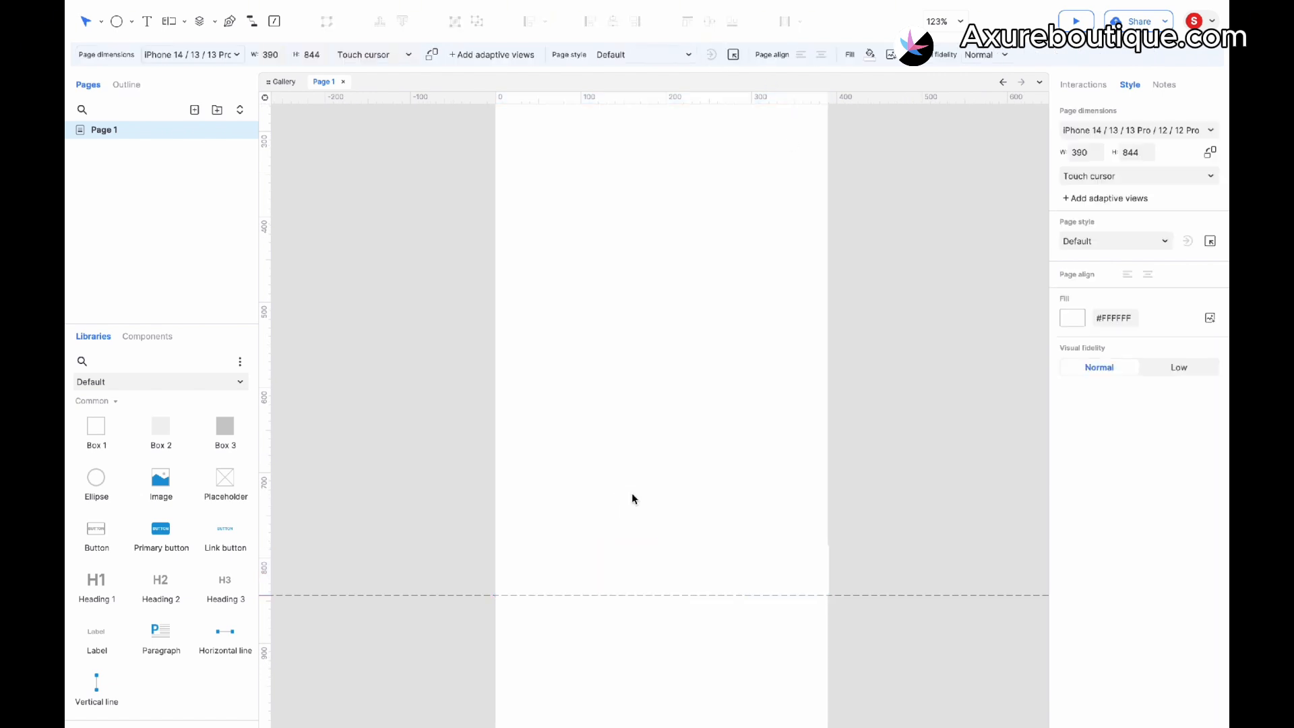
- Add an ellipse inside the first box and resize it to about 28 × 28
{"action": "scroll", "coordinate": [633, 492], "scroll_direction": "up", "scroll_amount": 2}
{"action": "left_click", "coordinate": [575, 586]}
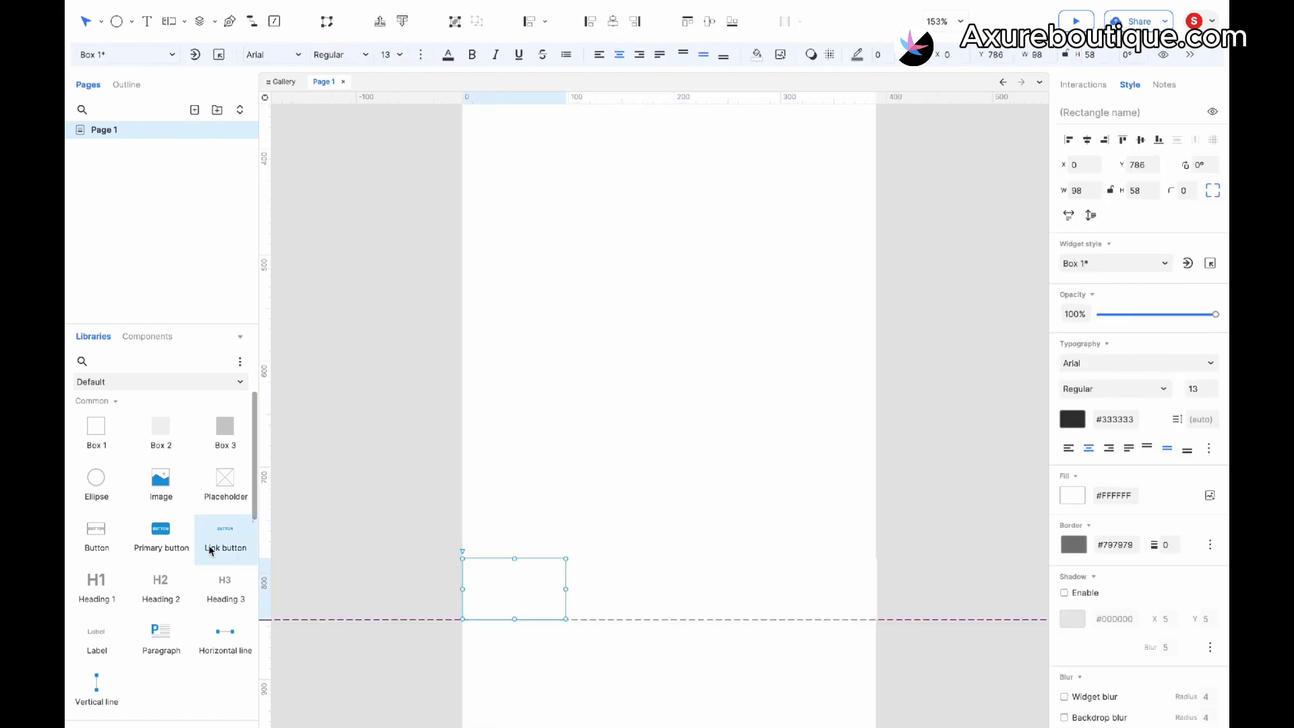
{"action": "left_click_drag", "start_coordinate": [121, 494], "coordinate": [486, 479]}
{"action": "left_click_drag", "start_coordinate": [670, 489], "coordinate": [515, 581]}
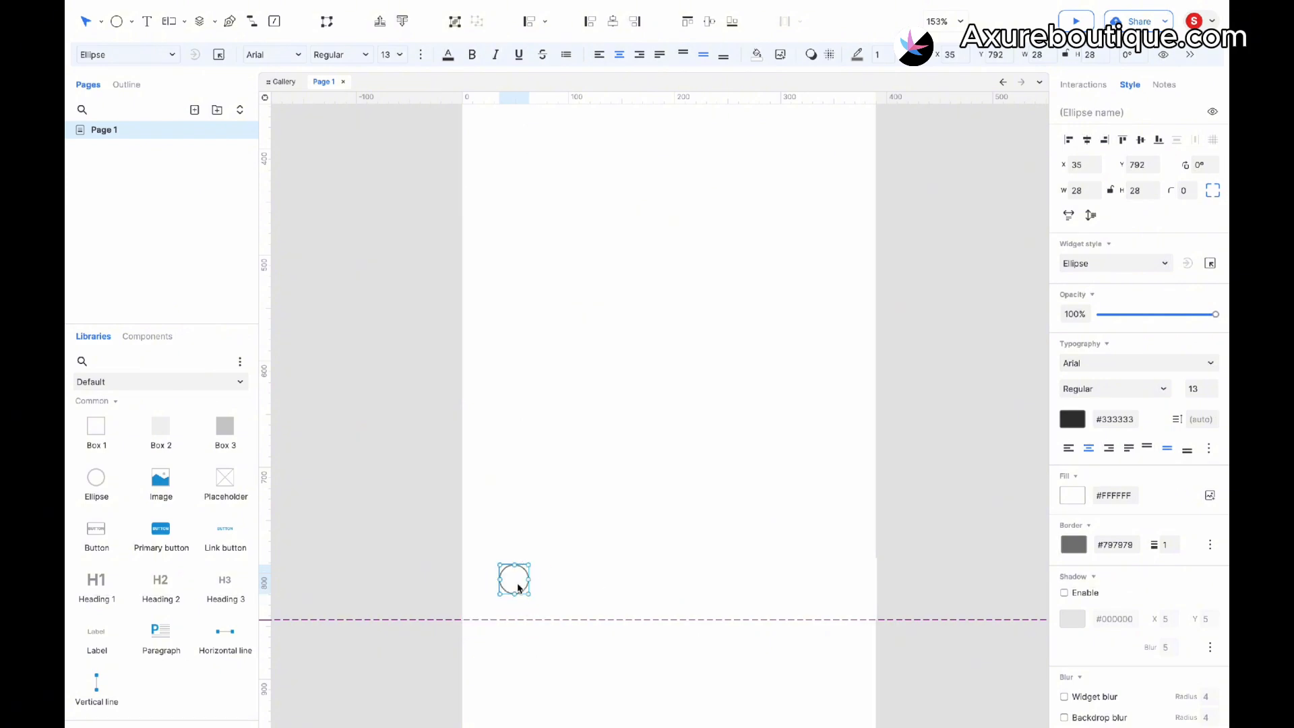
- Add a label below the ellipse, set its font size to 12 and center its text
{"action": "left_click_drag", "start_coordinate": [99, 634], "coordinate": [499, 600]}
{"action": "left_click", "coordinate": [392, 54]}
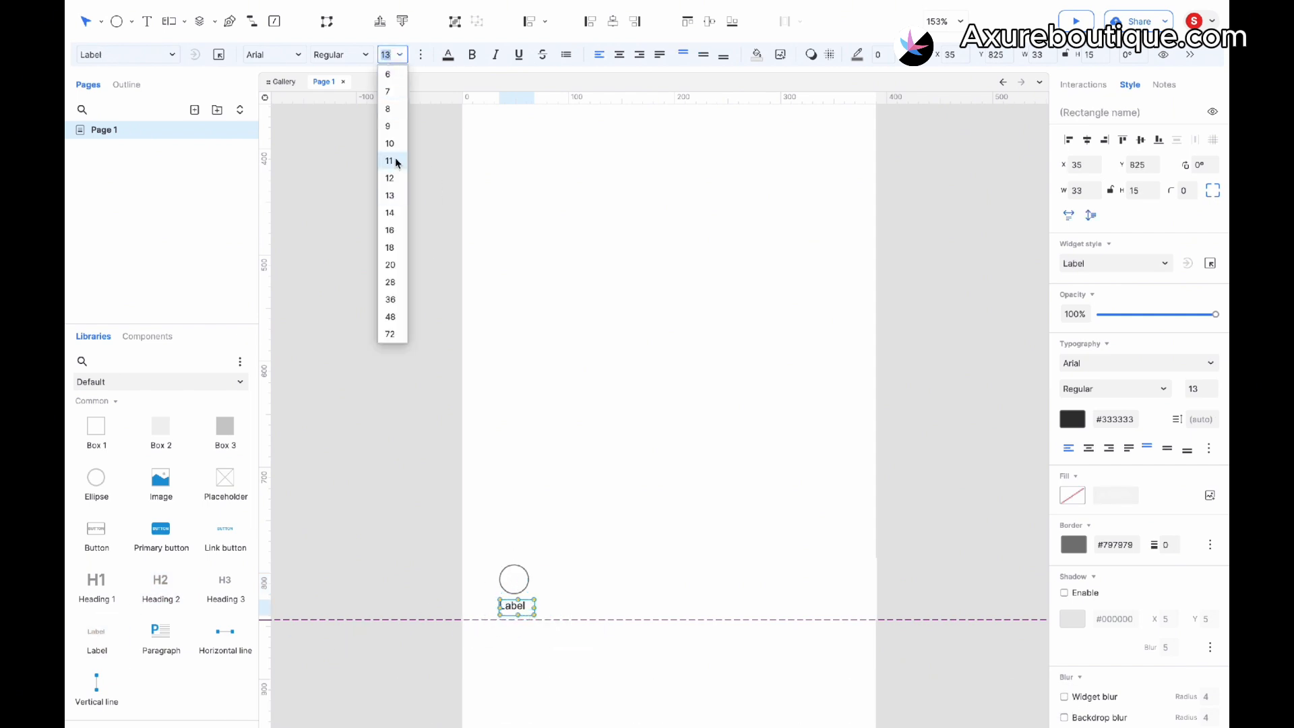
{"action": "left_click", "coordinate": [397, 179]}
{"action": "left_click", "coordinate": [618, 57]}
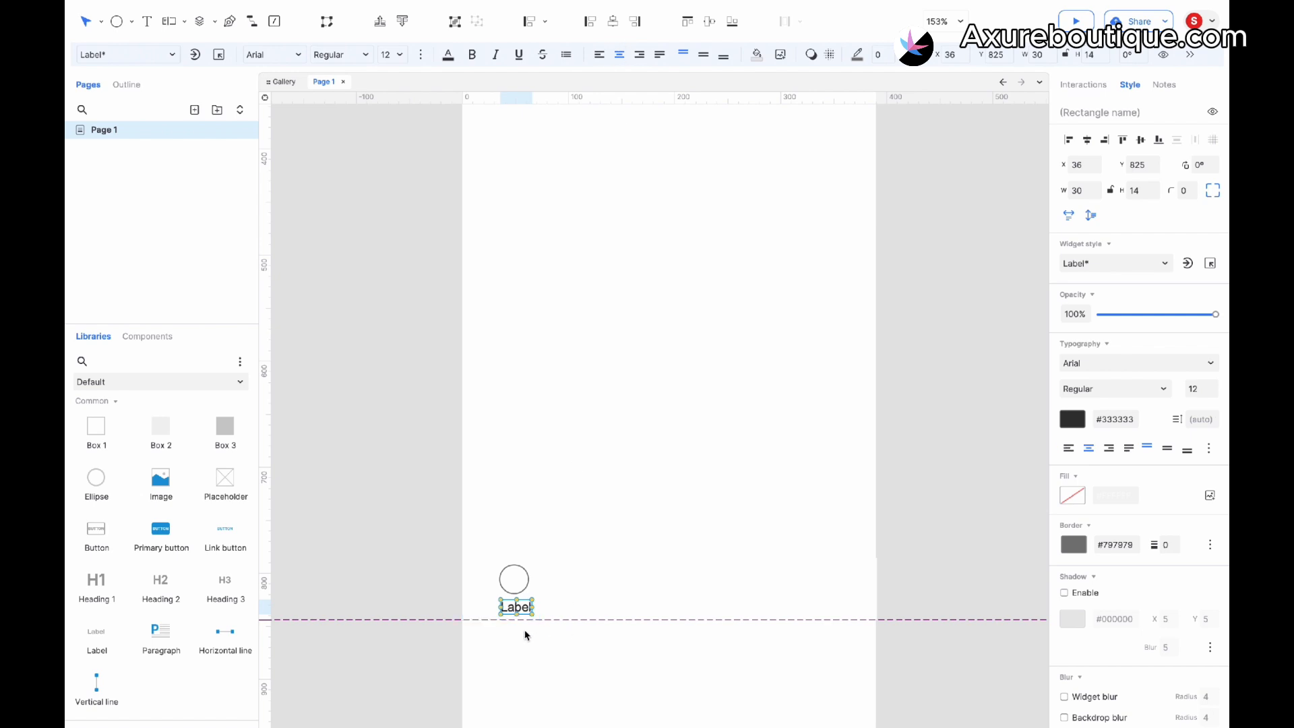
- Set the first box's fill color to light gray #F2F2F2
{"action": "left_click", "coordinate": [559, 577]}
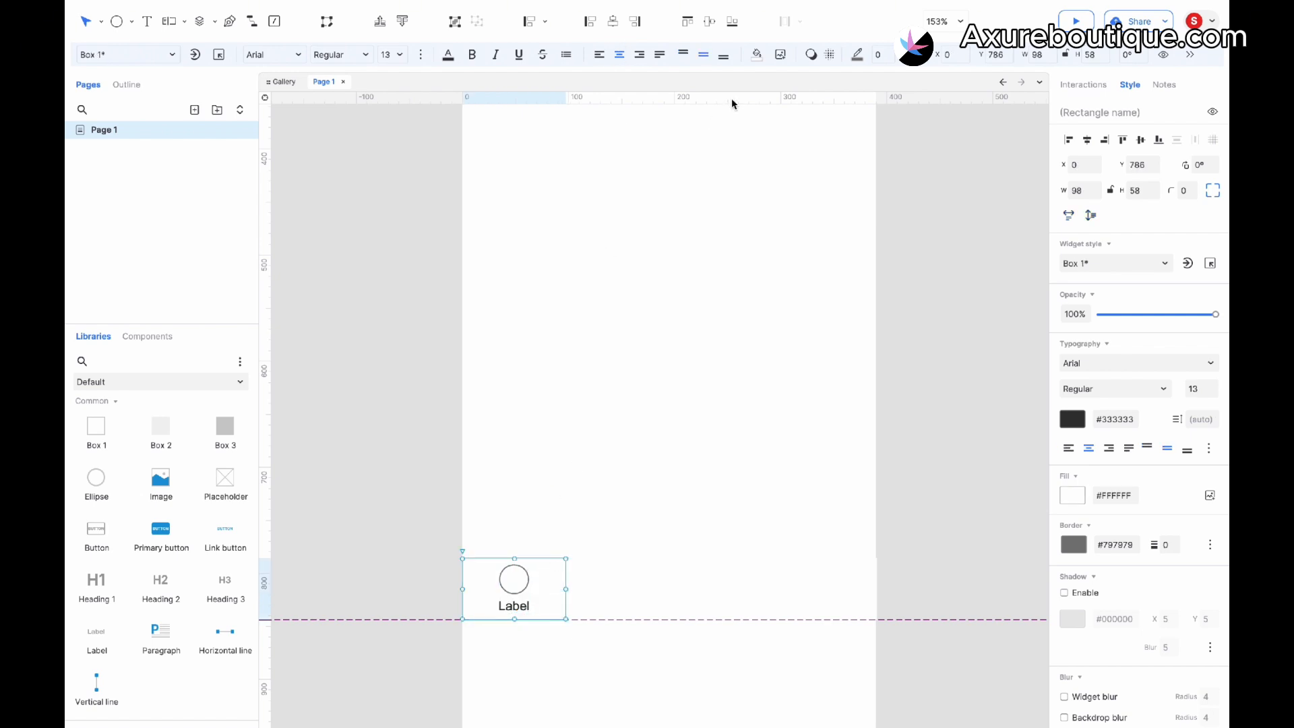
{"action": "left_click", "coordinate": [758, 56]}
{"action": "left_click", "coordinate": [875, 165]}
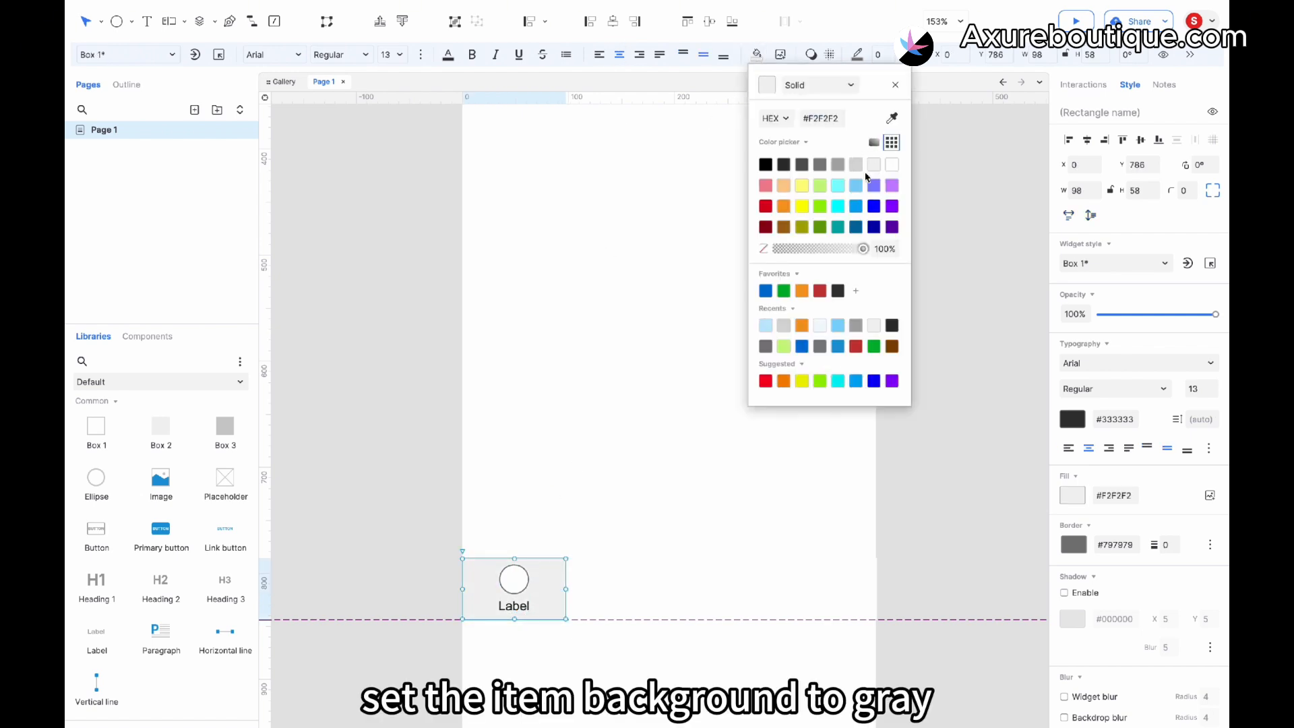
{"action": "left_click", "coordinate": [636, 440]}
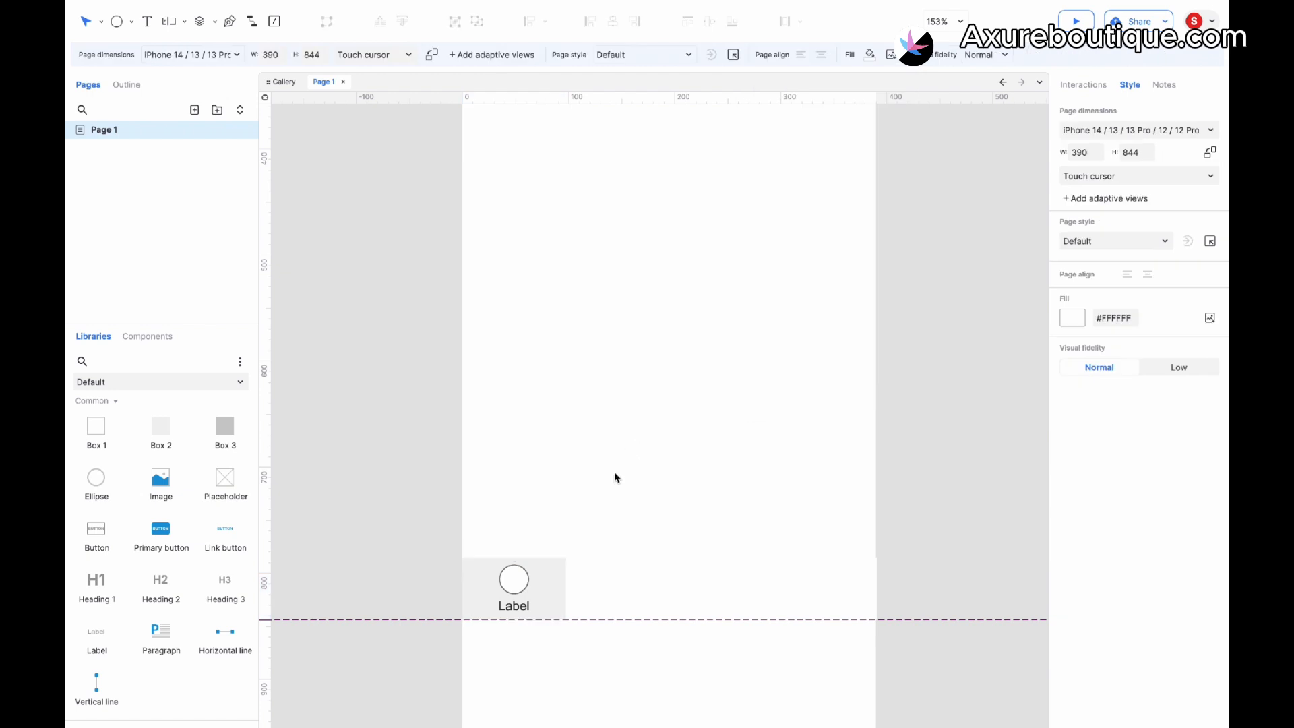
- Add a Selected style effect to the ellipse with a light blue fill color
{"action": "left_click_drag", "start_coordinate": [529, 586], "coordinate": [528, 587]}
{"action": "key", "text": "Escape"}
{"action": "left_click", "coordinate": [523, 583]}
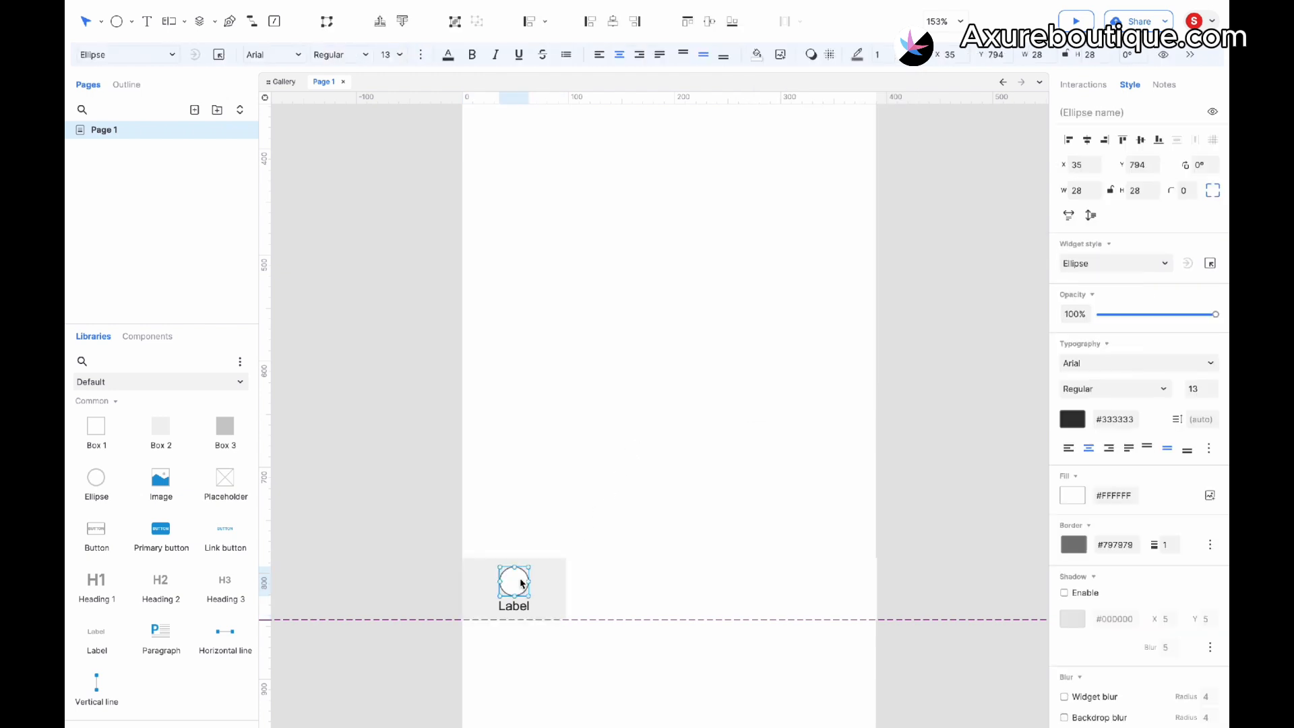
{"action": "left_click", "coordinate": [1083, 84]}
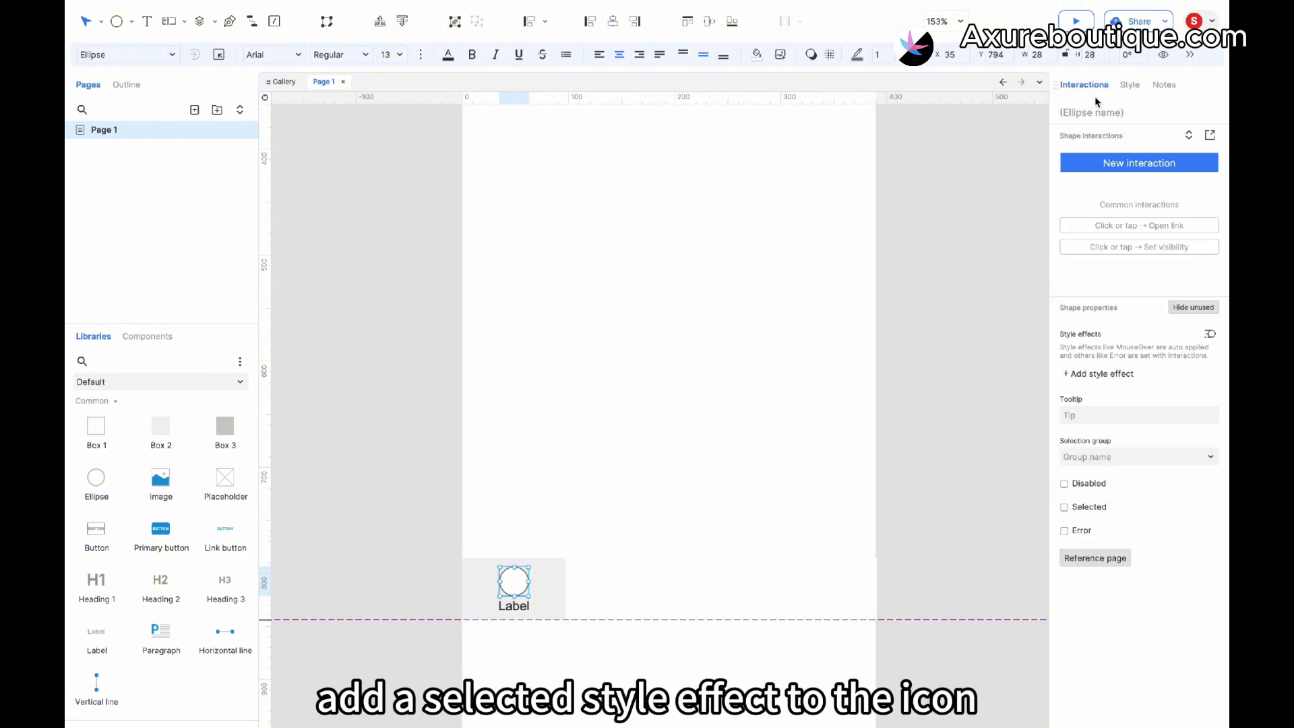
{"action": "left_click", "coordinate": [1104, 373]}
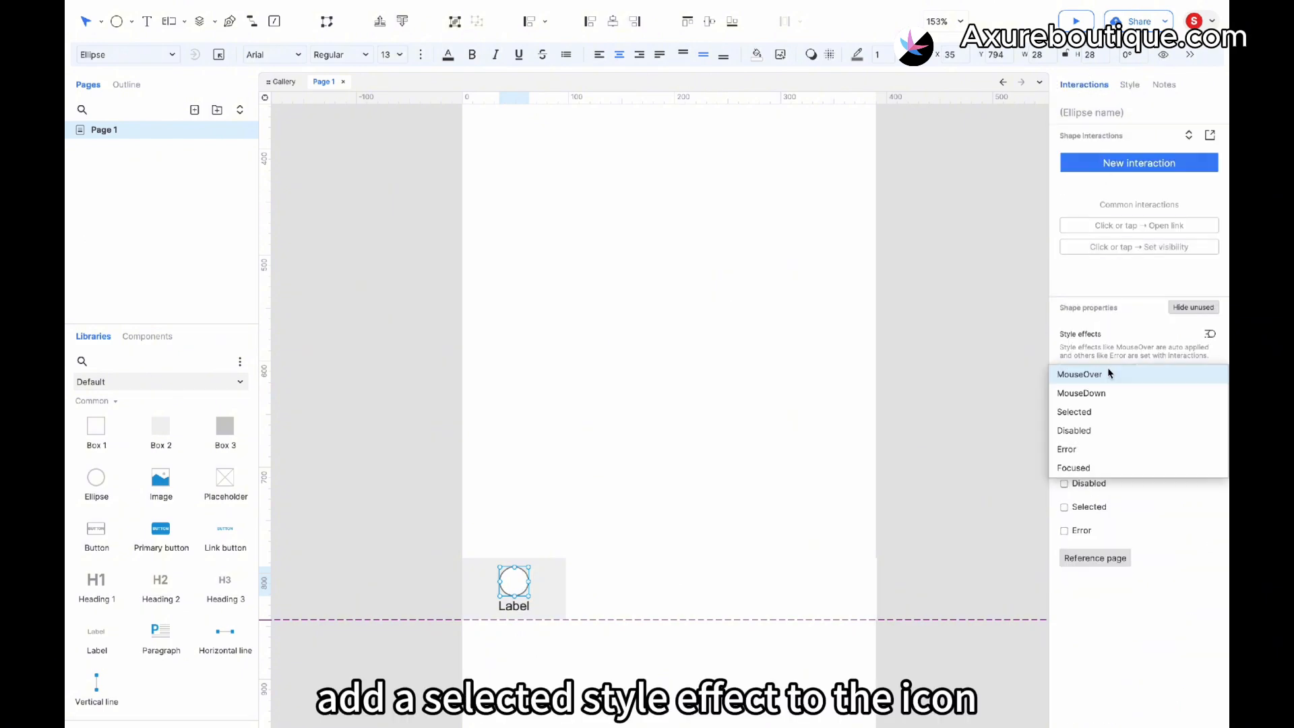
{"action": "left_click", "coordinate": [1091, 410]}
{"action": "left_click", "coordinate": [1082, 403]}
{"action": "left_click", "coordinate": [1156, 401]}
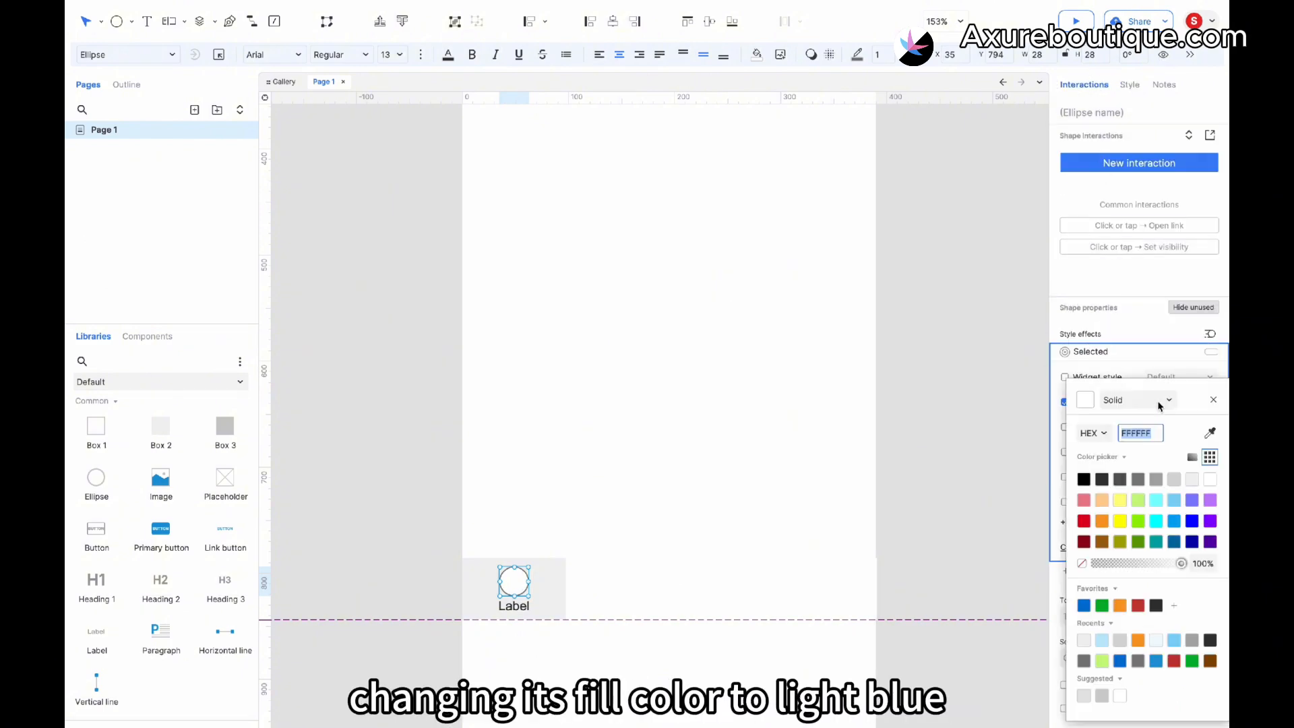
{"action": "left_click", "coordinate": [1102, 640]}
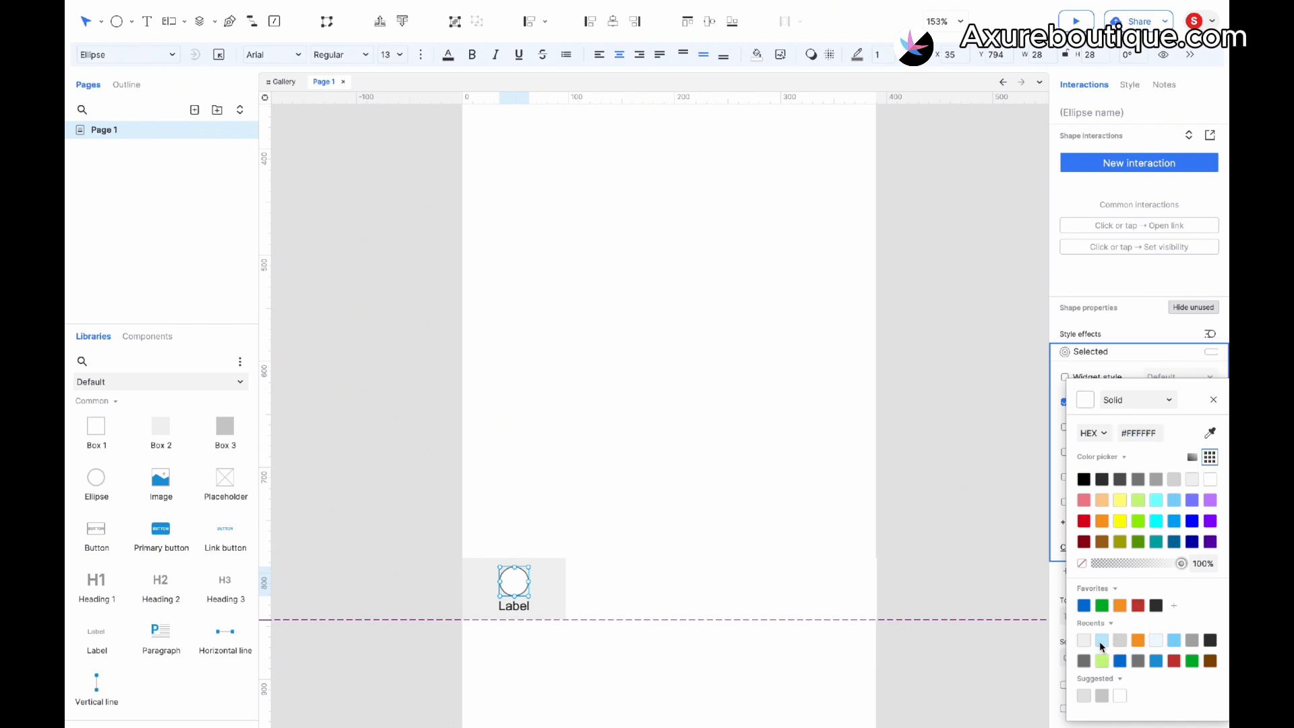
- Add a Selected style effect to the label with orange font color #F59A23
{"action": "left_click", "coordinate": [524, 610]}
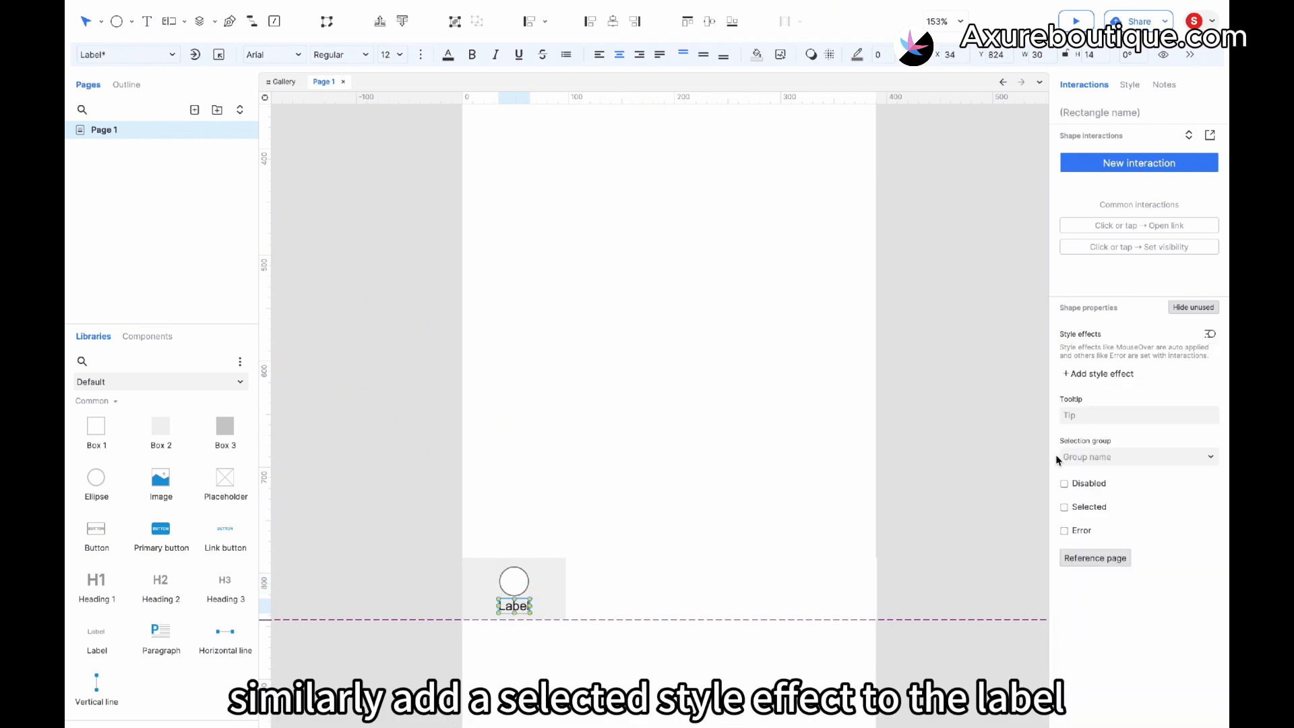
{"action": "left_click", "coordinate": [1104, 374]}
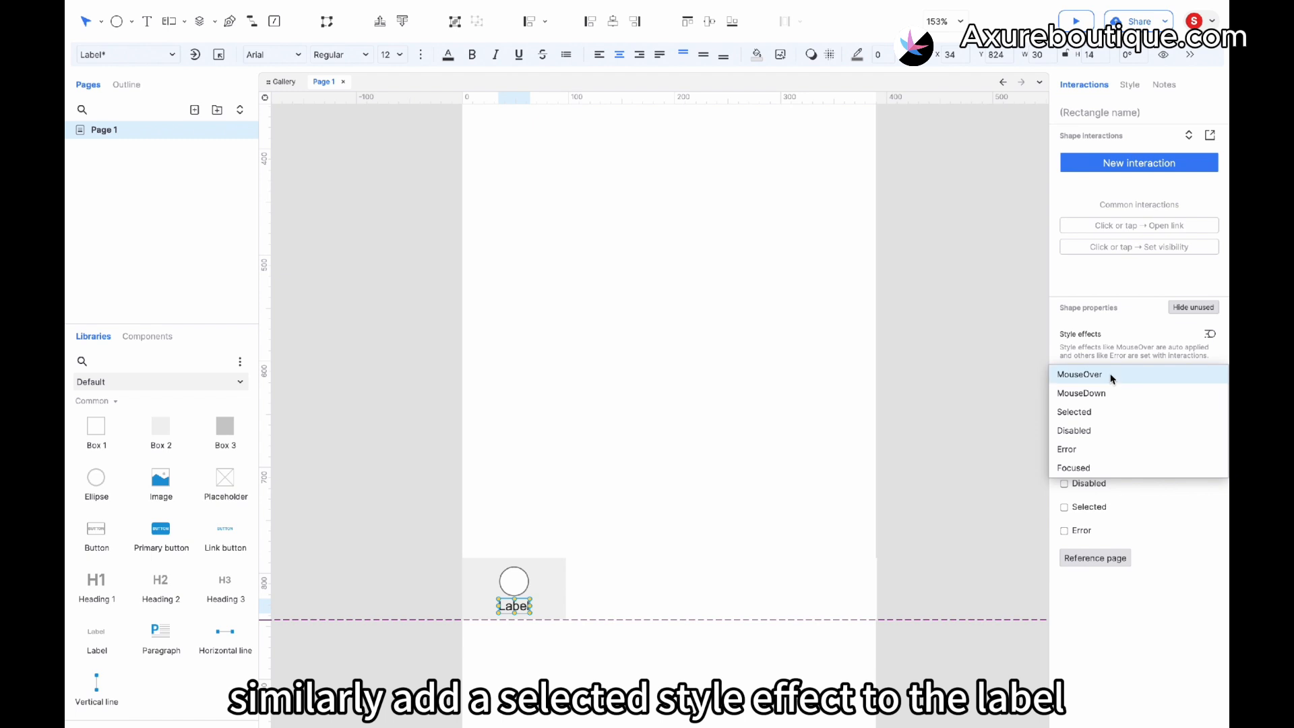
{"action": "left_click", "coordinate": [1100, 412]}
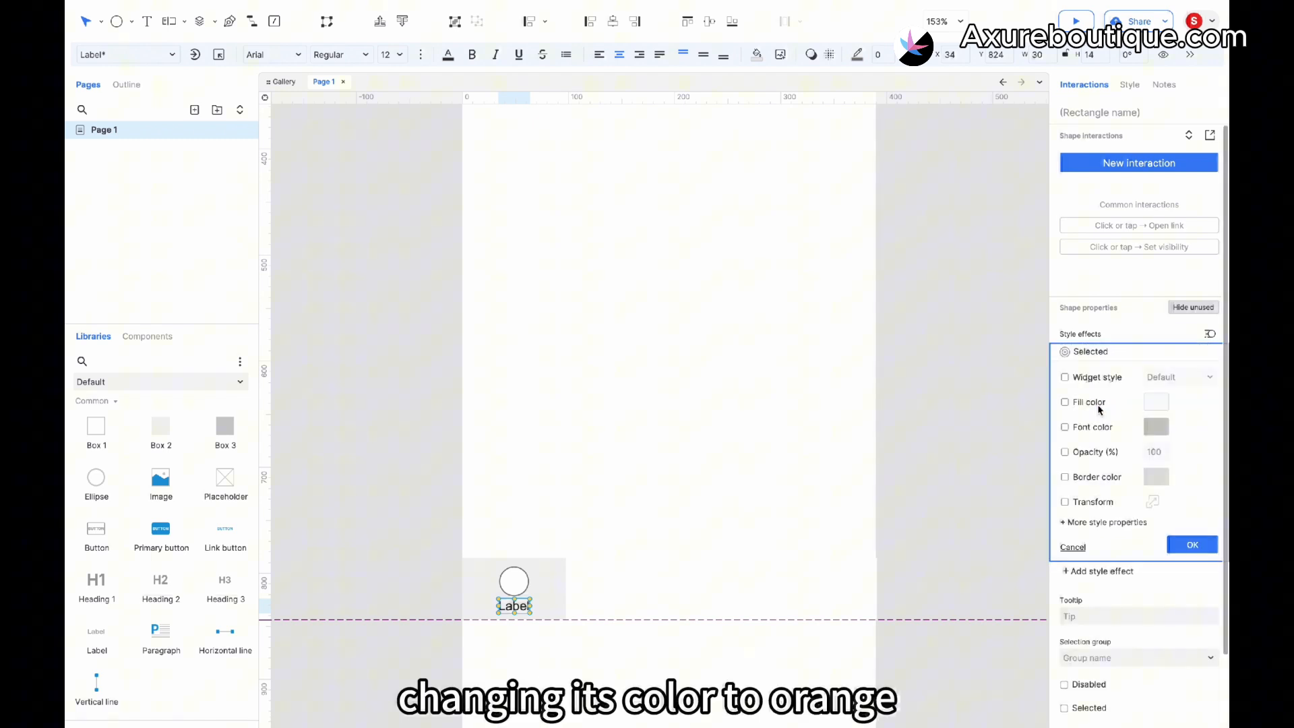
{"action": "left_click", "coordinate": [1065, 426]}
{"action": "left_click", "coordinate": [1156, 426]}
{"action": "left_click", "coordinate": [1141, 641]}
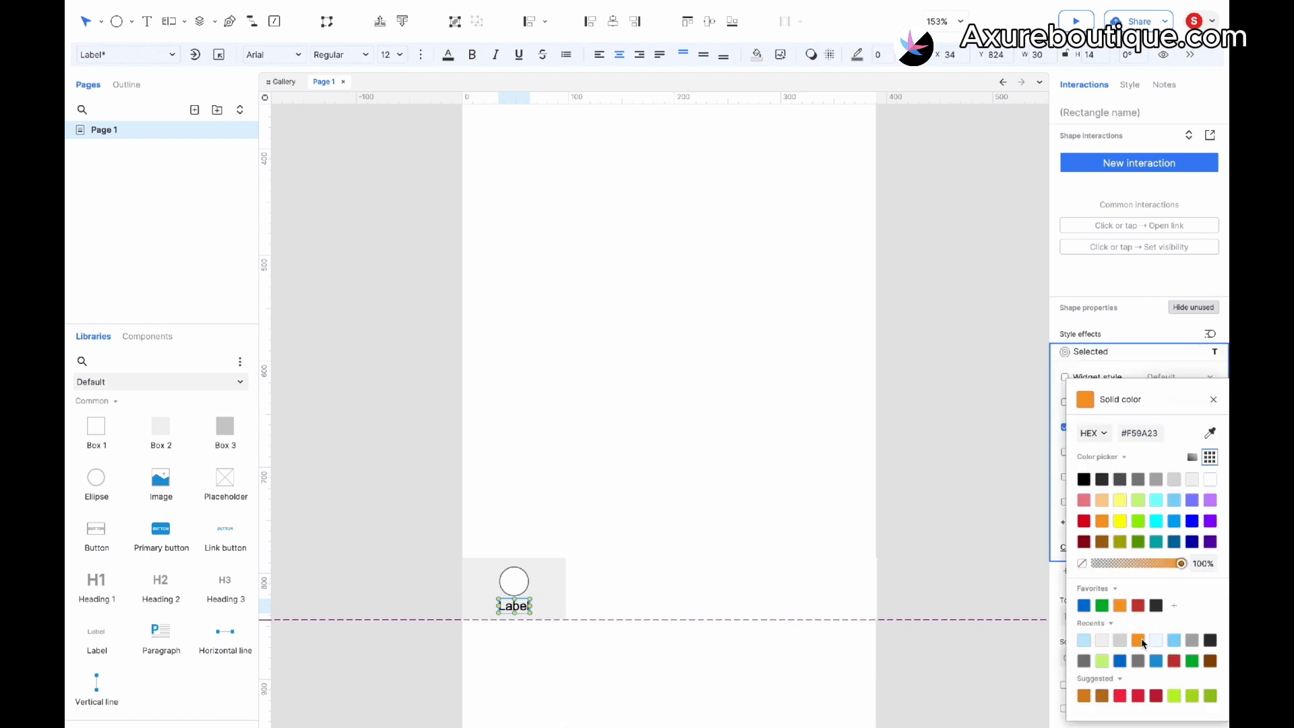
- Add a Selected style effect to the first box with green fill color #CAF982
{"action": "left_click", "coordinate": [563, 598]}
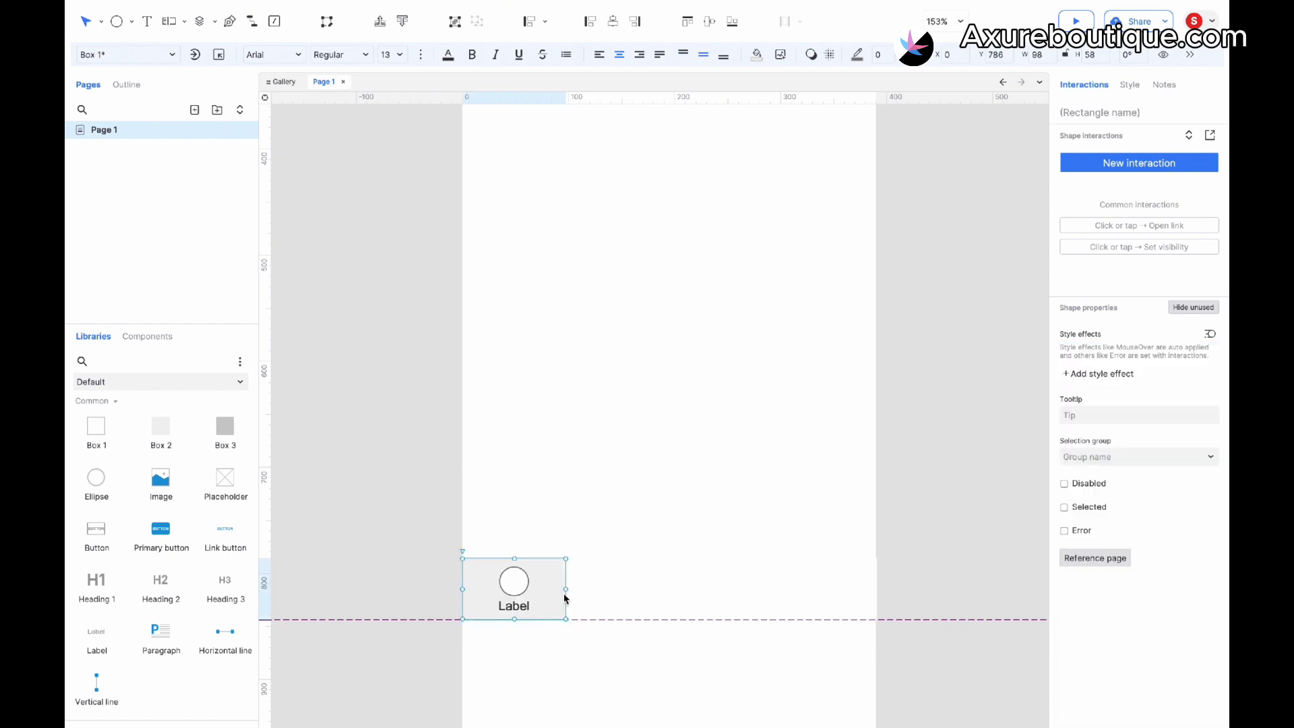
{"action": "left_click", "coordinate": [1090, 374]}
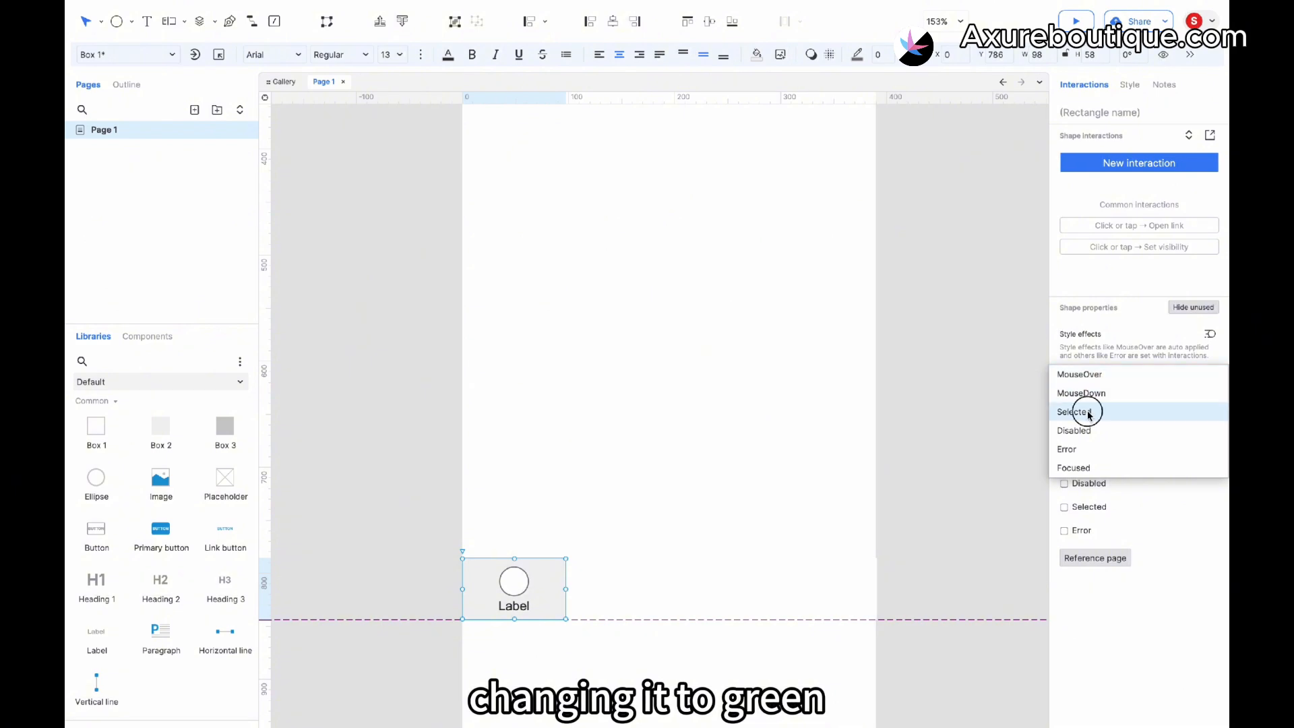
{"action": "left_click", "coordinate": [1087, 412]}
{"action": "left_click", "coordinate": [1087, 404]}
{"action": "left_click", "coordinate": [1164, 404]}
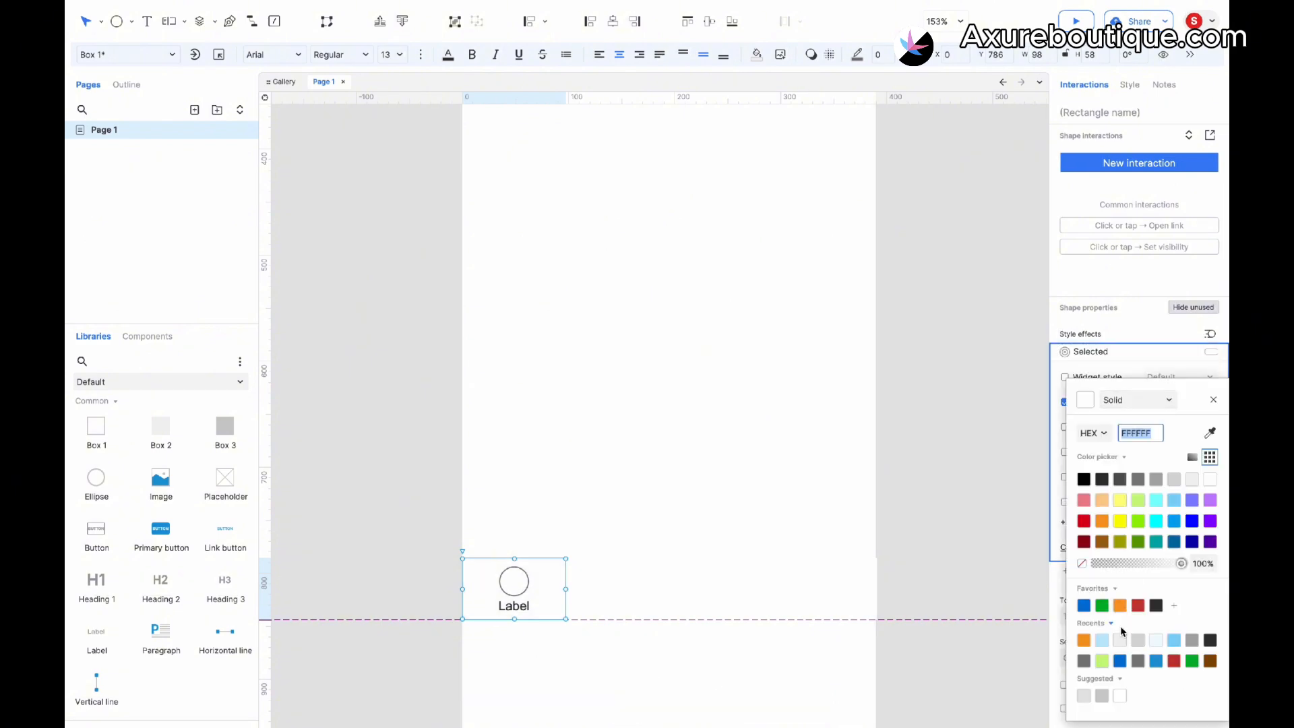
{"action": "left_click", "coordinate": [1104, 661]}
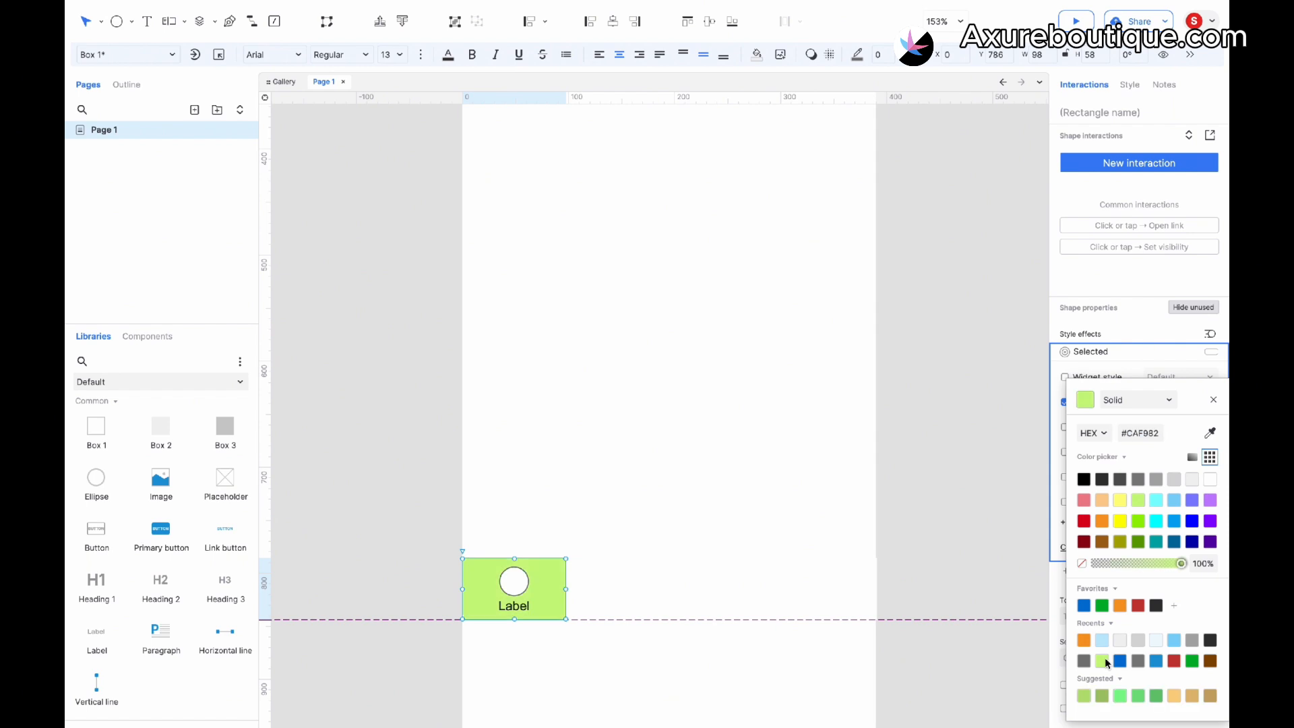
{"action": "left_click", "coordinate": [542, 650]}
- Make the first box's default fill fully transparent by setting its opacity to 0%
{"action": "left_click", "coordinate": [756, 56]}
{"action": "left_click", "coordinate": [766, 250]}
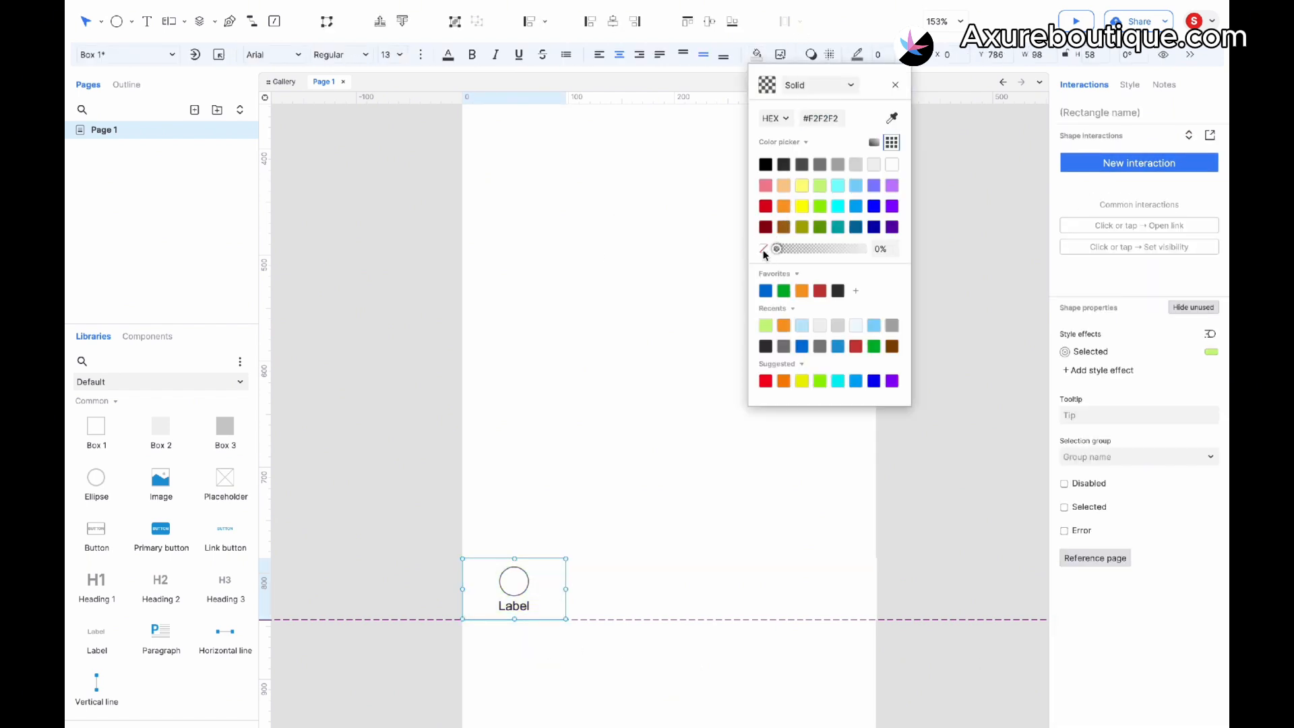
{"action": "left_click", "coordinate": [510, 672]}
- Group the first item's box, ellipse and label together
{"action": "left_click_drag", "start_coordinate": [551, 667], "coordinate": [477, 575]}
{"action": "key", "text": "super+g"}
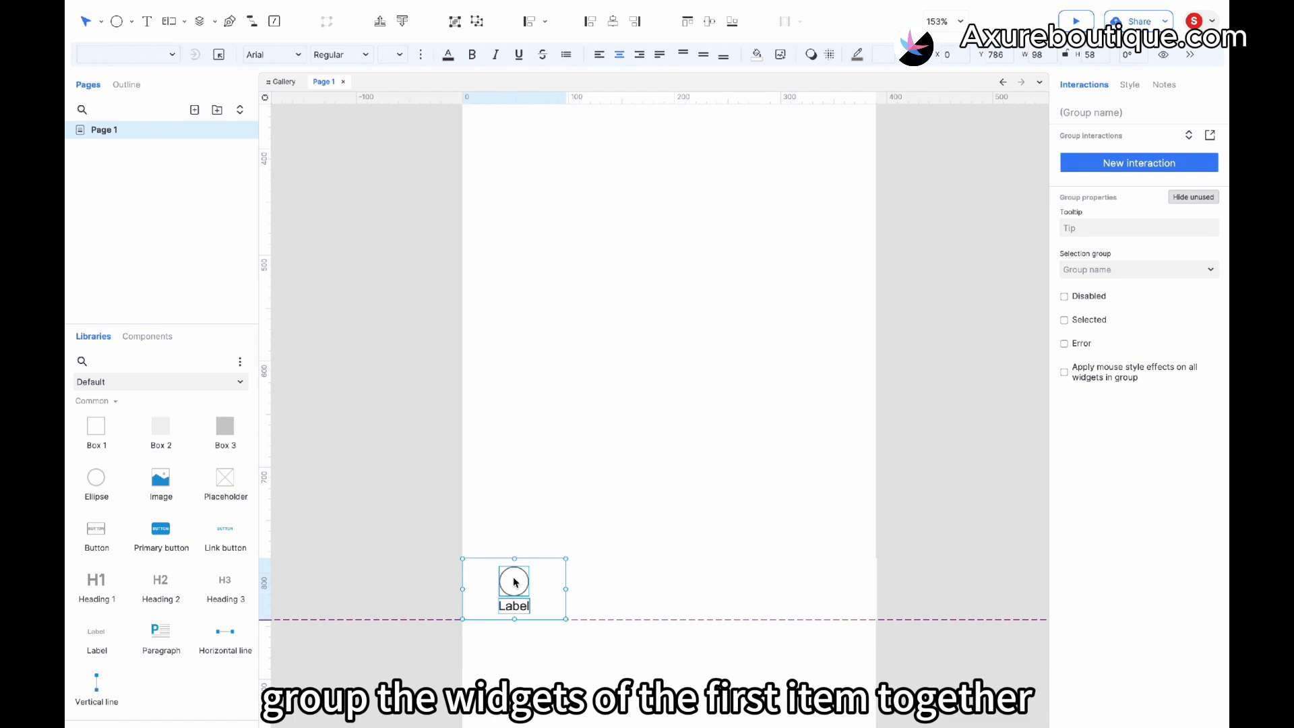
- Assign the group to selection group 1 and mark it as Selected
{"action": "right_click", "coordinate": [515, 582]}
{"action": "left_click", "coordinate": [523, 576]}
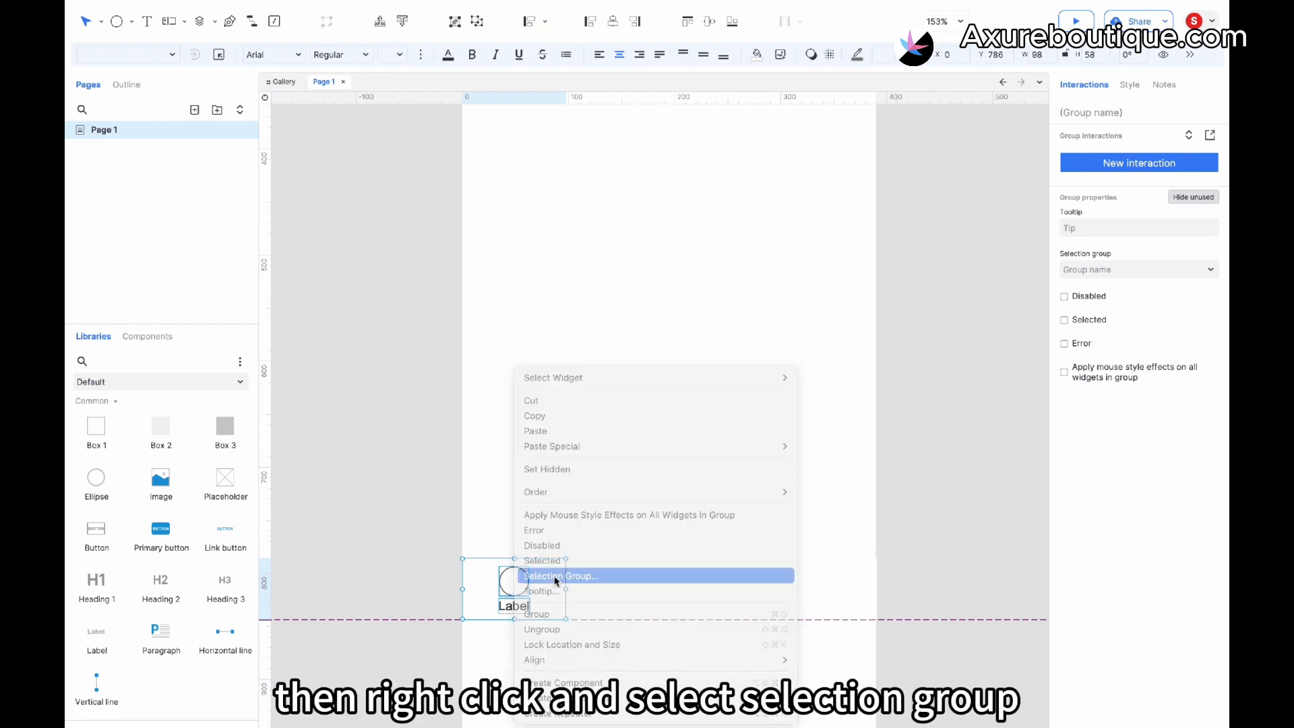
{"action": "left_click", "coordinate": [692, 409]}
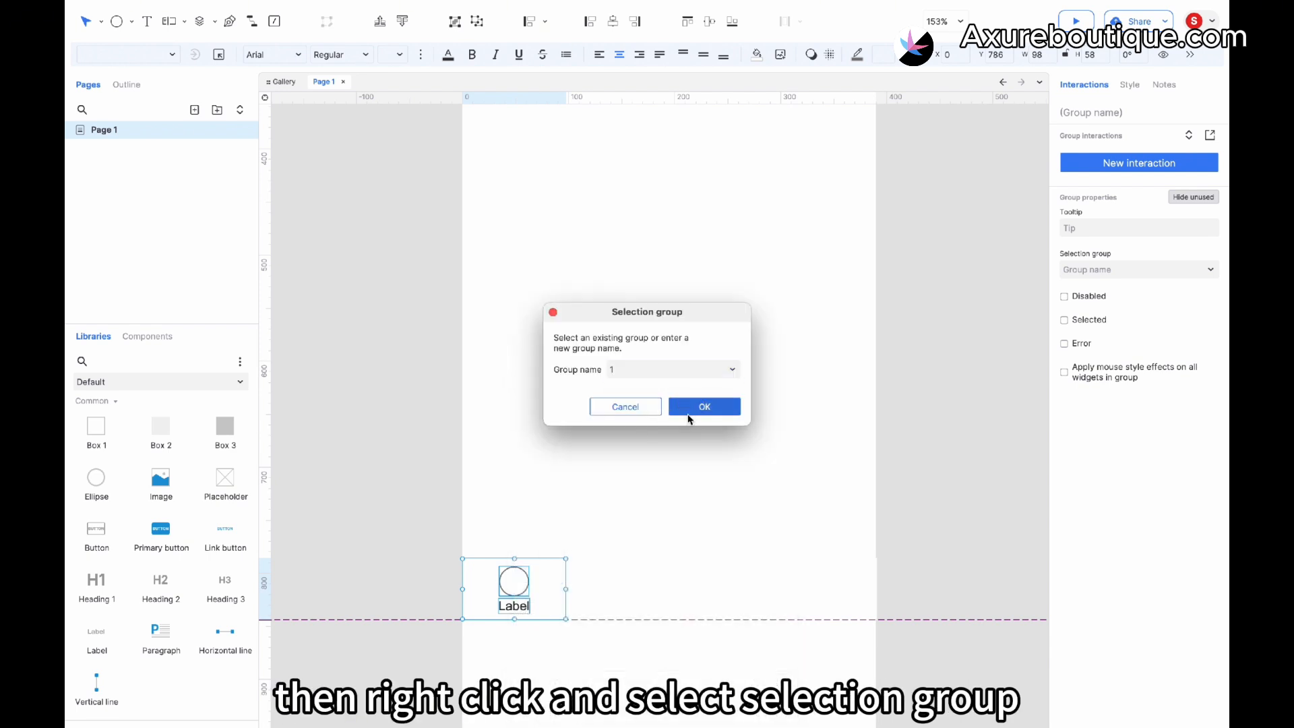
{"action": "right_click", "coordinate": [524, 586]}
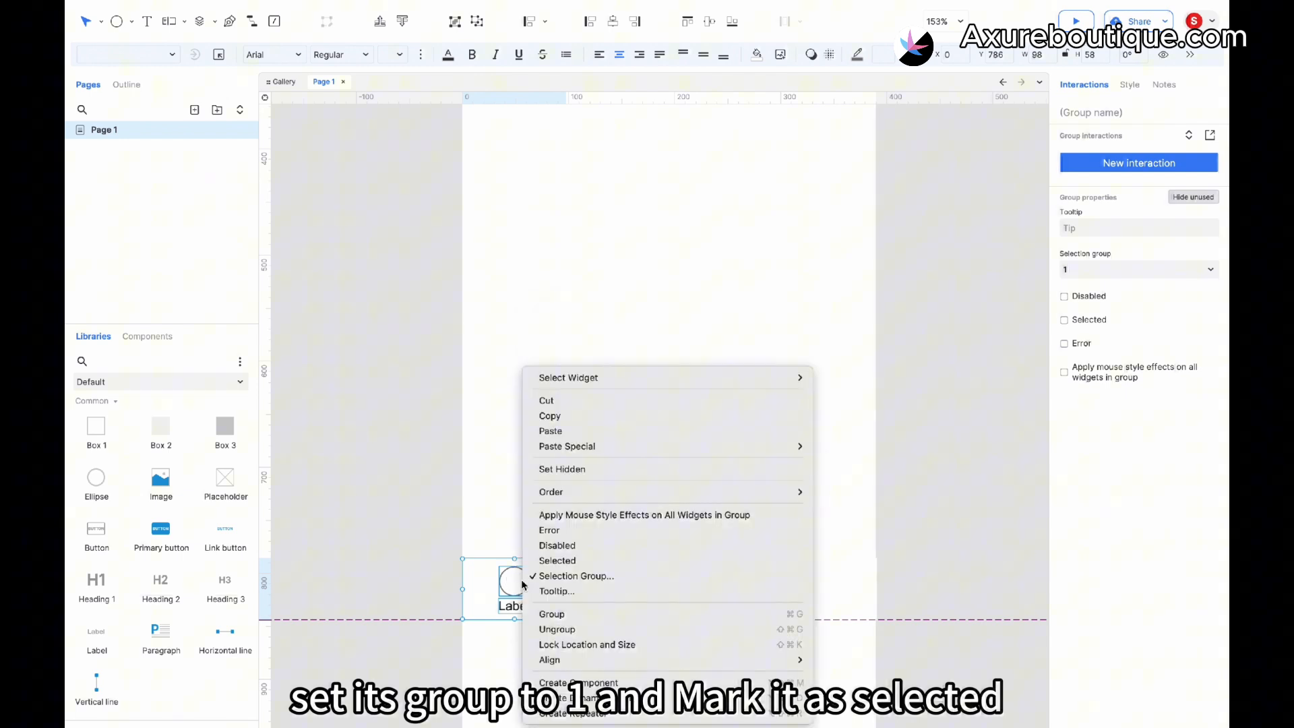
{"action": "left_click", "coordinate": [558, 561]}
- Delete the three empty boxes to the right of the first item
{"action": "left_click_drag", "start_coordinate": [621, 652], "coordinate": [481, 551]}
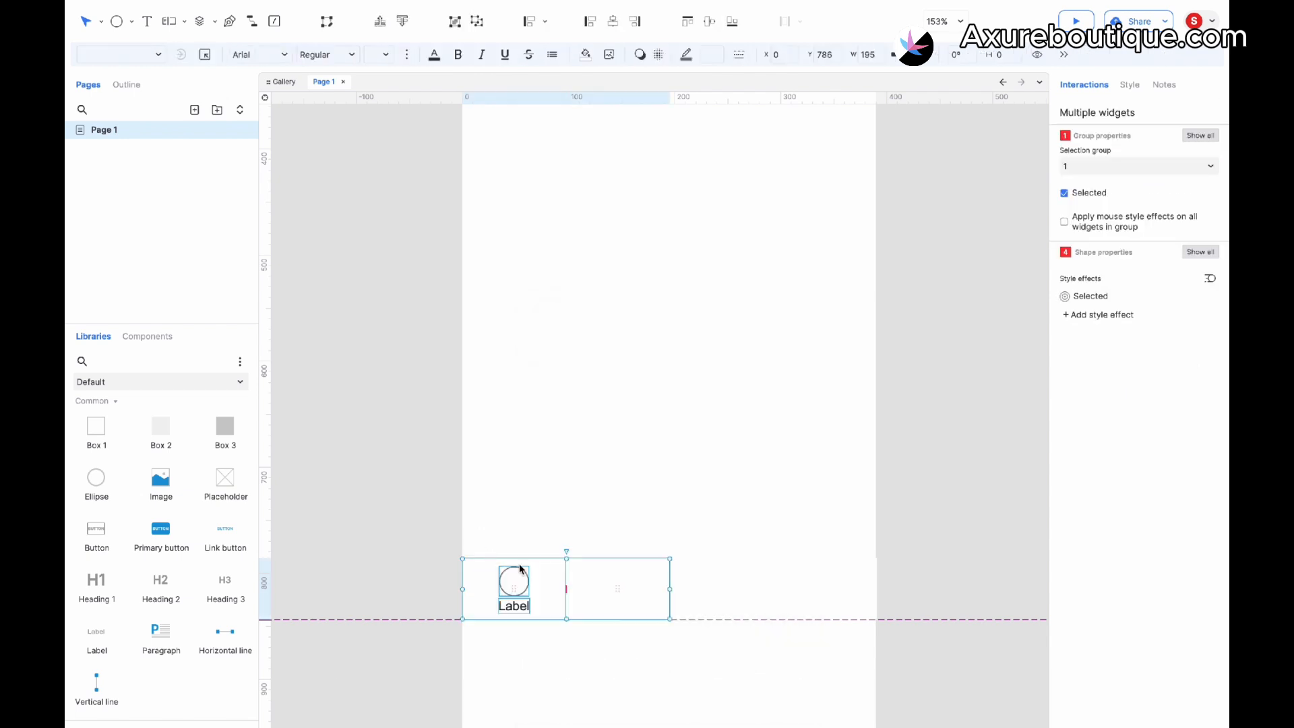
{"action": "left_click", "coordinate": [805, 633]}
{"action": "left_click_drag", "start_coordinate": [853, 646], "coordinate": [636, 559]}
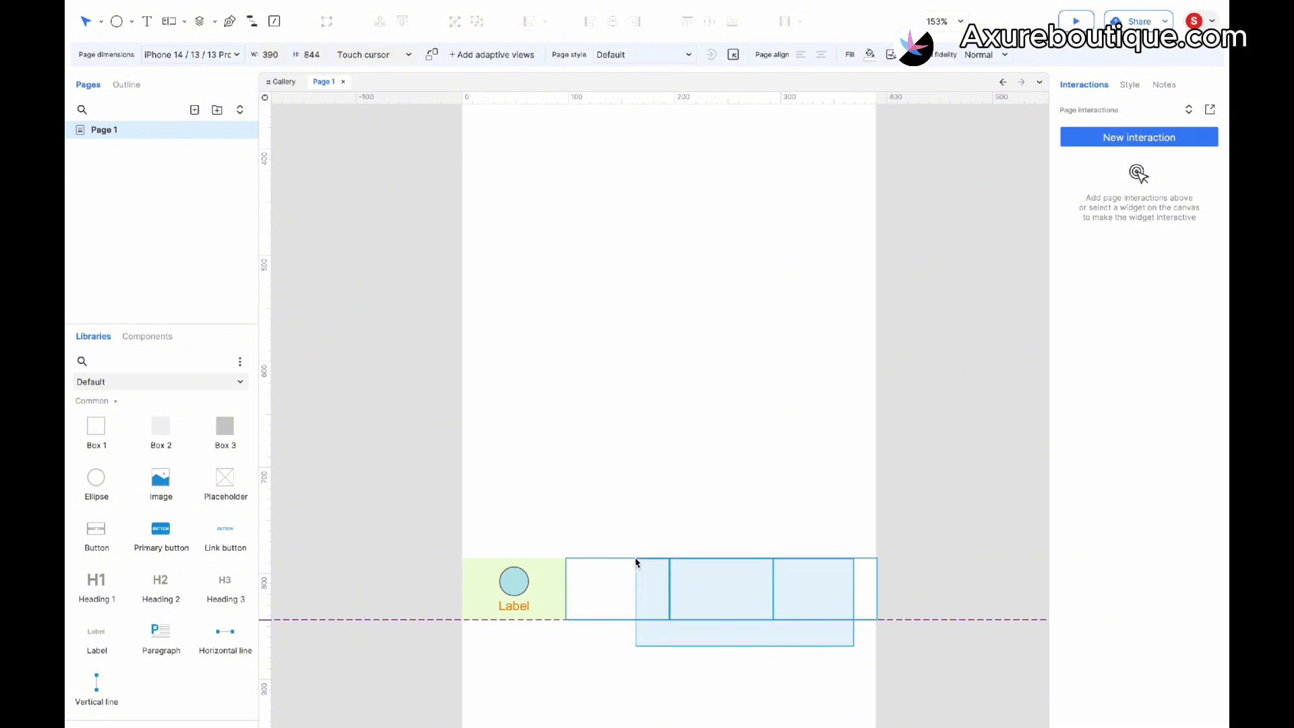
{"action": "key", "text": "Delete"}
- Duplicate the first item group into the second slot and clear the copy's Selected state
{"action": "left_click", "coordinate": [512, 578]}
{"action": "left_click_drag", "start_coordinate": [512, 578], "coordinate": [602, 585]}
{"action": "right_click", "coordinate": [602, 585]}
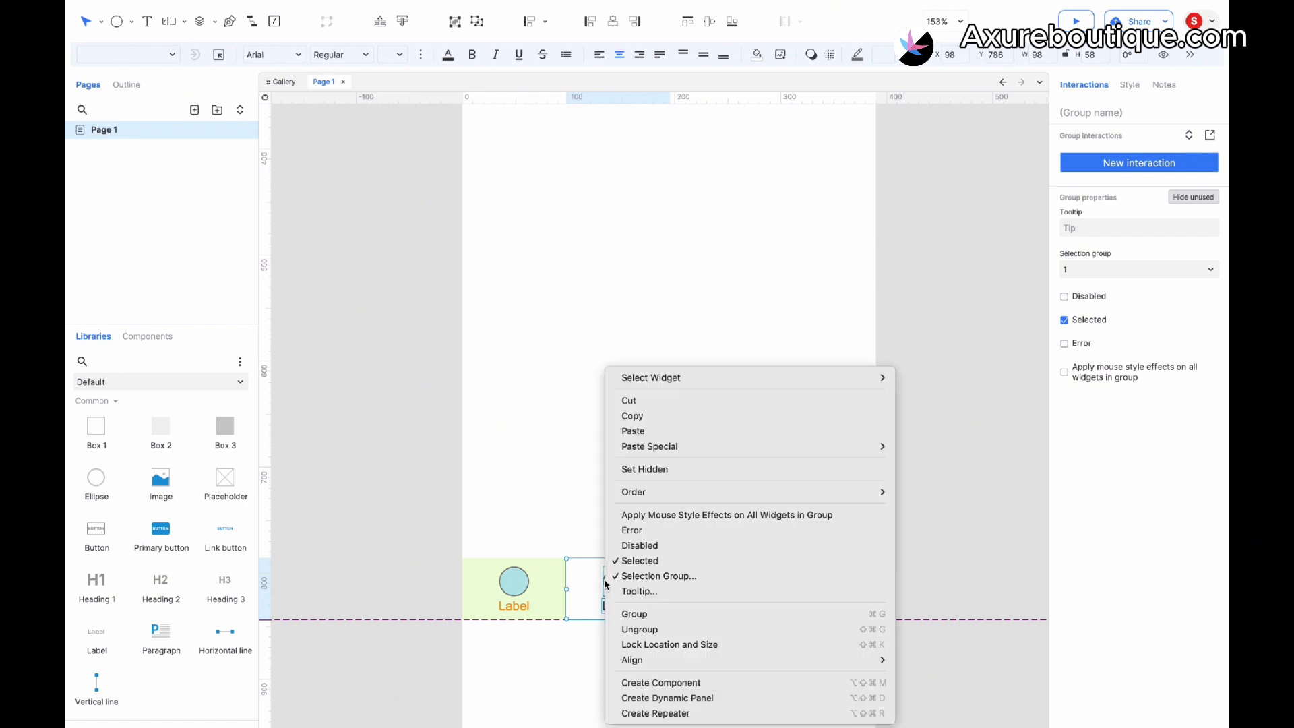
{"action": "left_click", "coordinate": [634, 558]}
{"action": "left_click", "coordinate": [638, 592]}
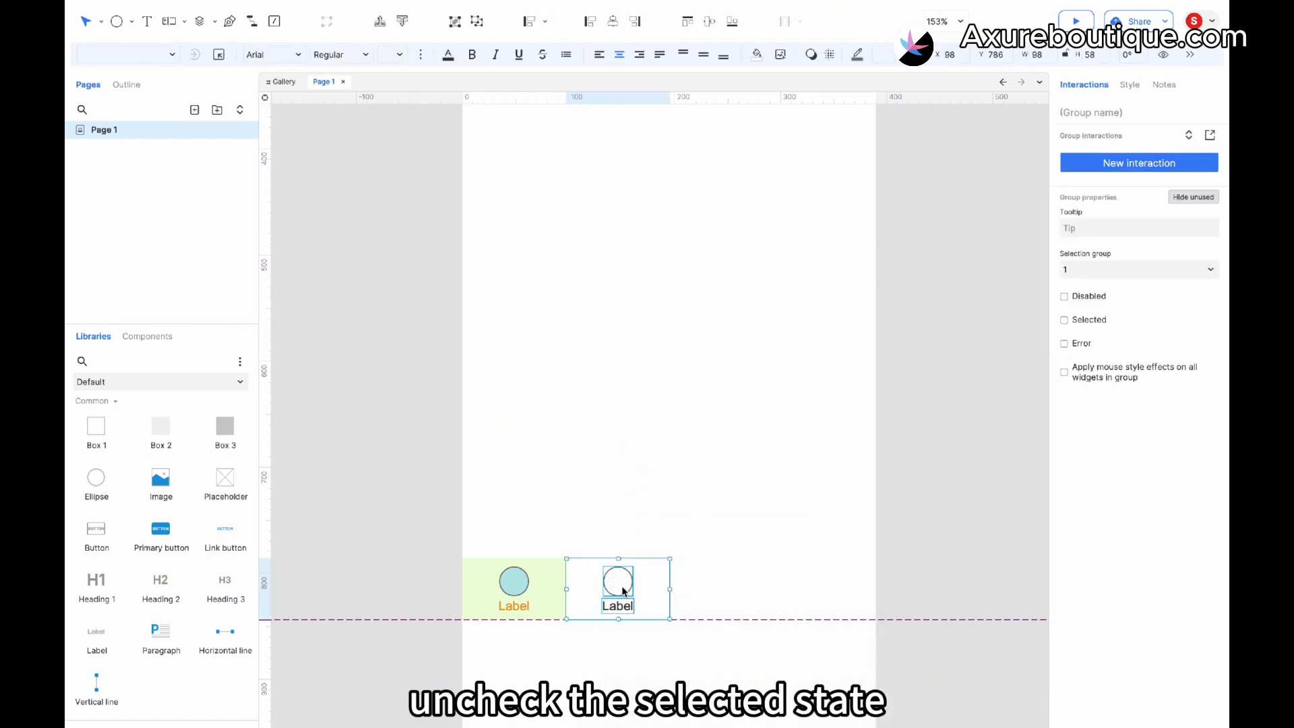
- Duplicate the item group twice more to fill the third and fourth slots of the tab bar
{"action": "left_click_drag", "start_coordinate": [625, 594], "coordinate": [717, 578]}
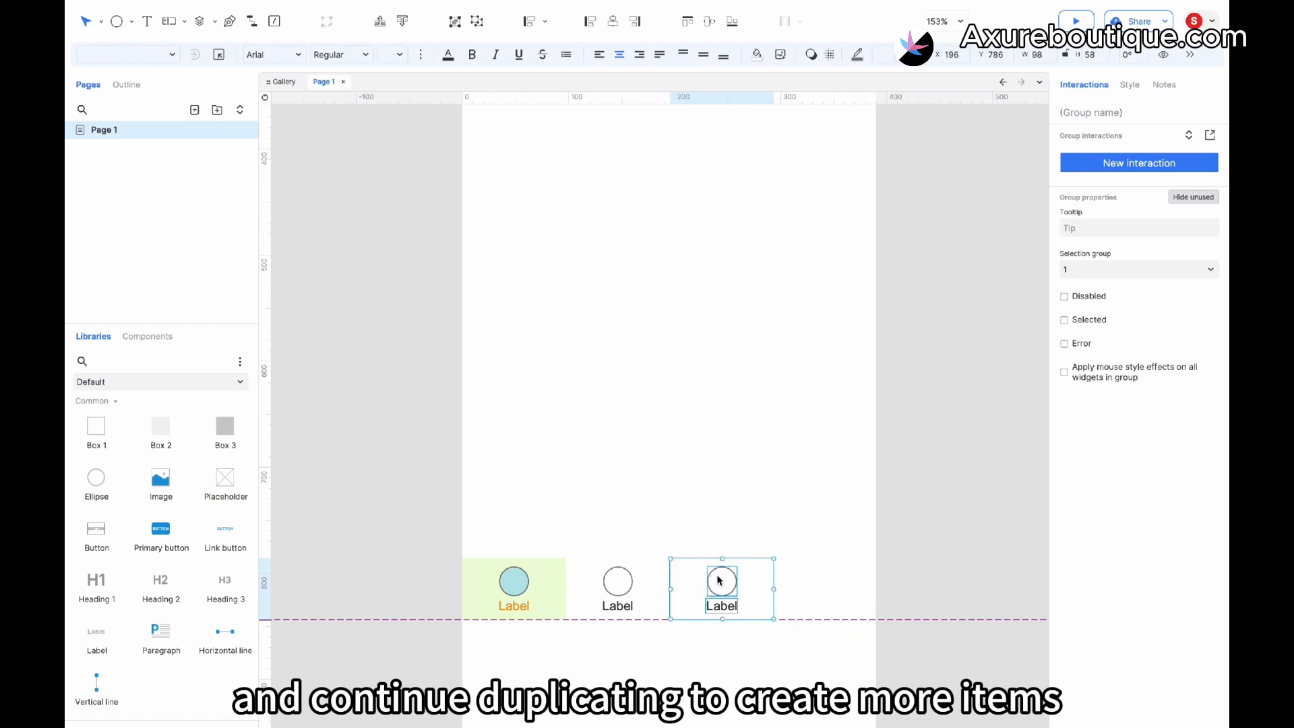
{"action": "key", "text": "super+d"}
{"action": "left_click", "coordinate": [908, 590]}
{"action": "scroll", "coordinate": [909, 589], "scroll_direction": "down", "scroll_amount": 5}
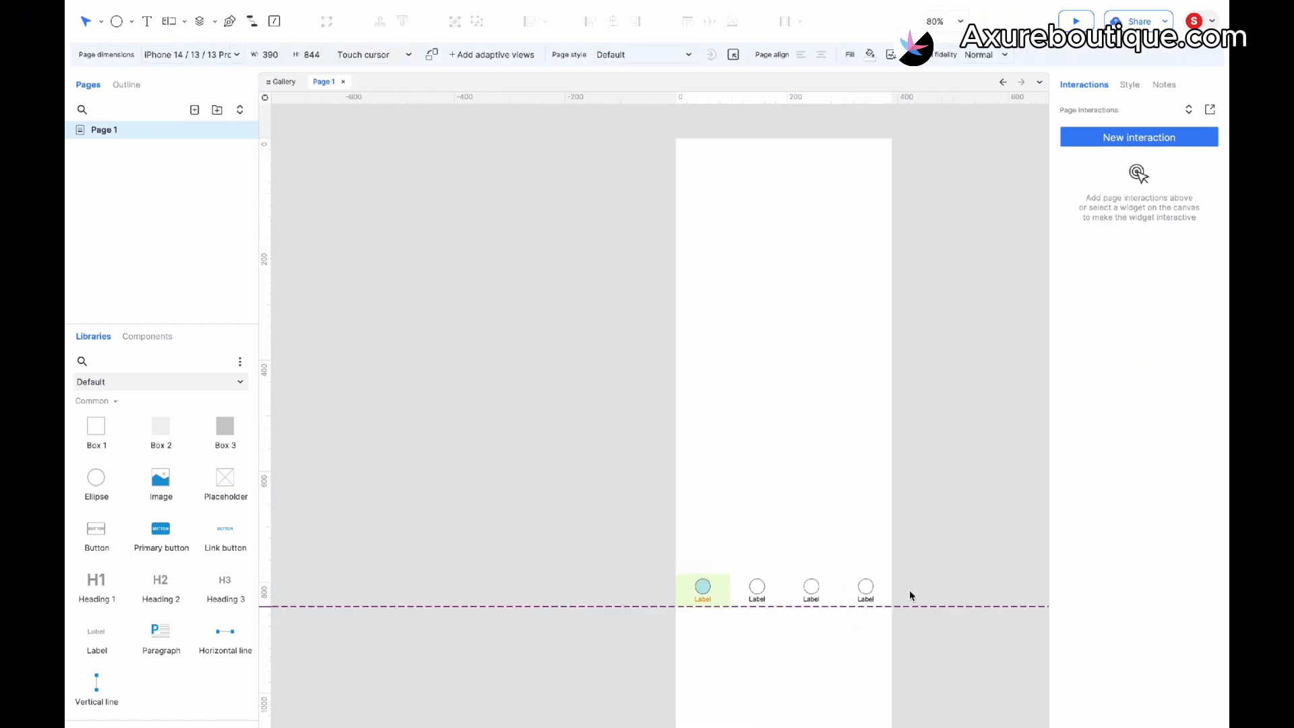
- Add a Box 2 as the page background, resize it to the full 390 × 844 page and send it to the back
{"action": "left_click", "coordinate": [700, 620]}
{"action": "scroll", "coordinate": [701, 620], "scroll_direction": "up", "scroll_amount": 2}
{"action": "left_click_drag", "start_coordinate": [178, 449], "coordinate": [554, 222]}
{"action": "scroll", "coordinate": [659, 347], "scroll_direction": "down", "scroll_amount": 2}
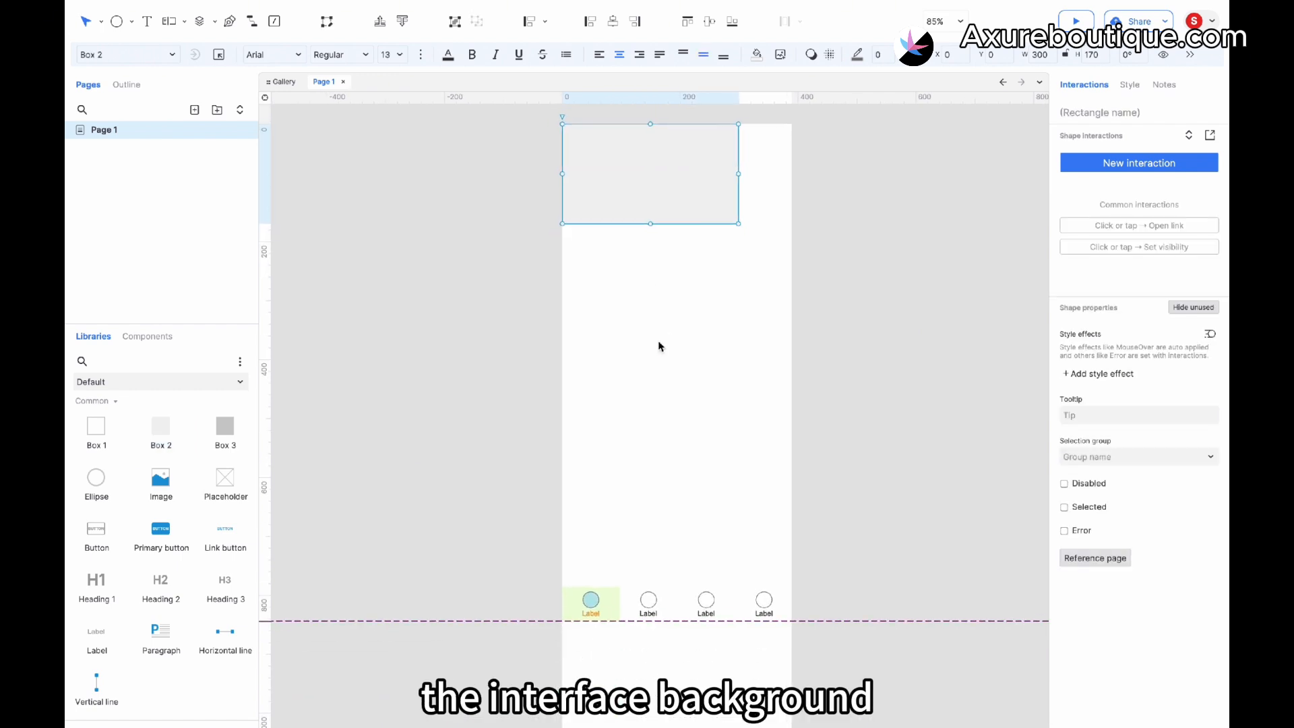
{"action": "left_click_drag", "start_coordinate": [734, 244], "coordinate": [788, 640]}
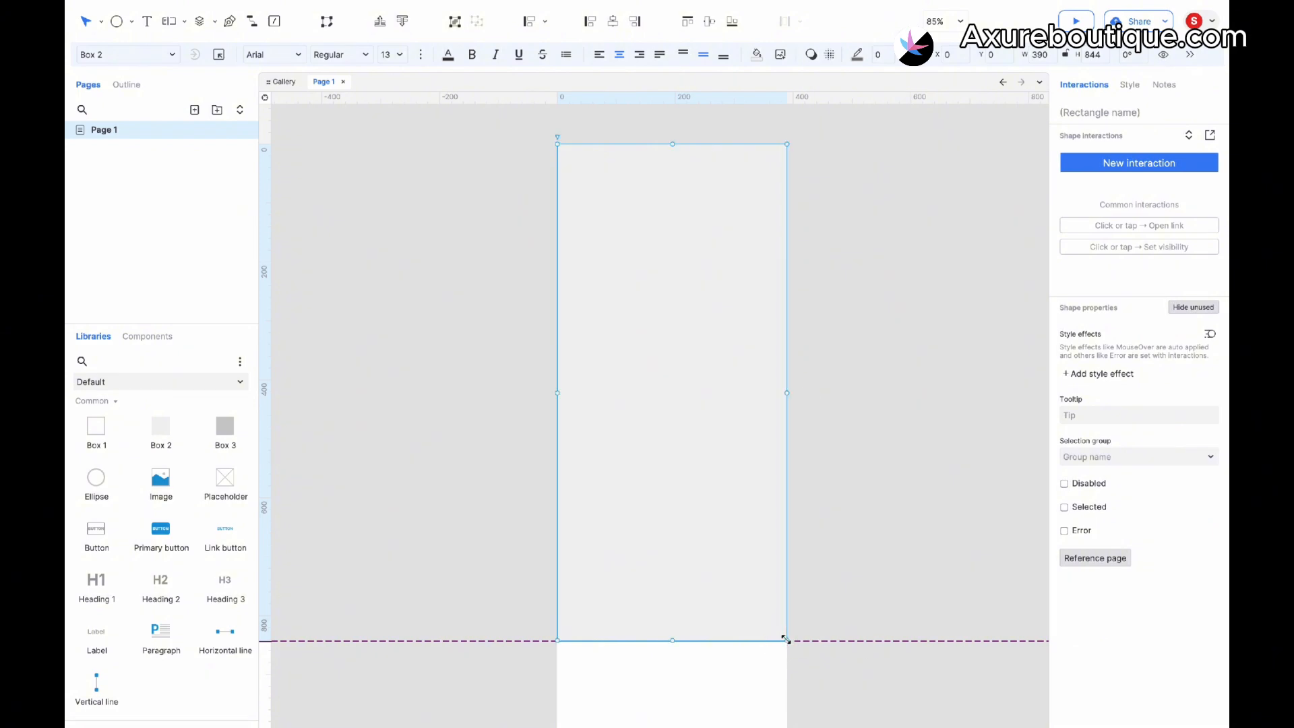
{"action": "left_click", "coordinate": [402, 22]}
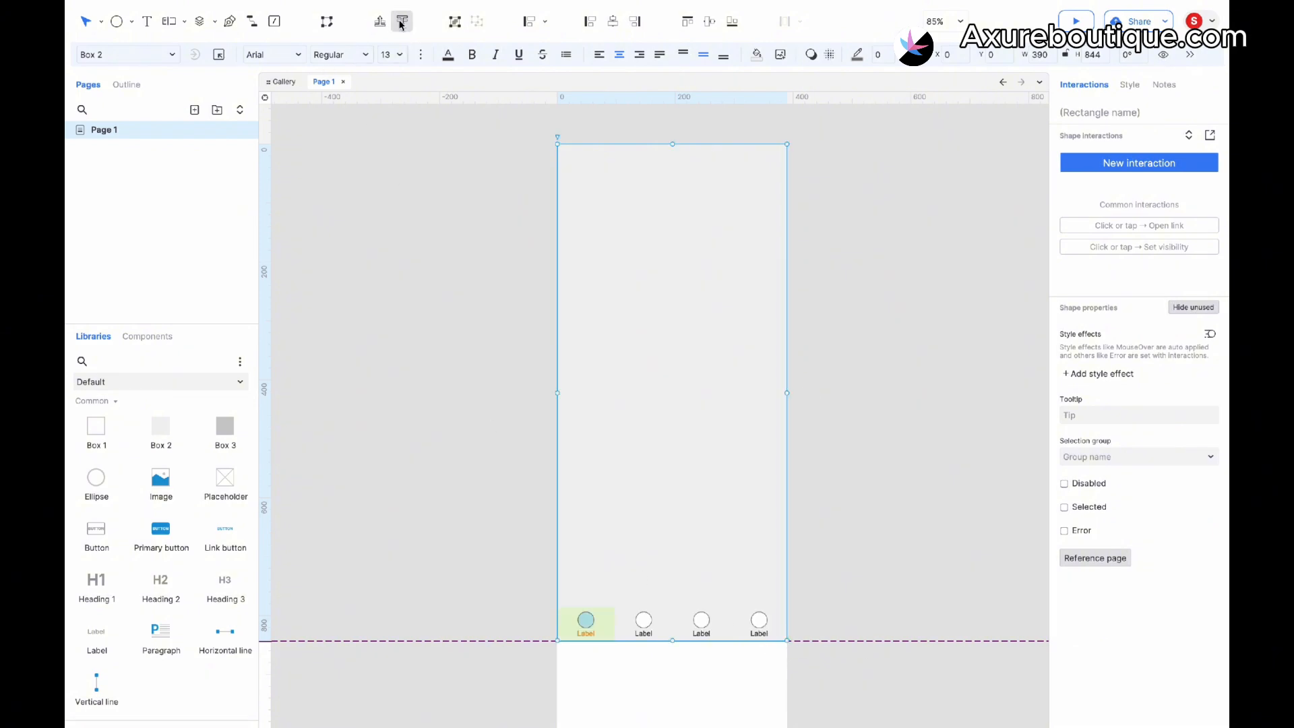
{"action": "left_click", "coordinate": [838, 486]}
{"action": "left_click", "coordinate": [631, 602]}
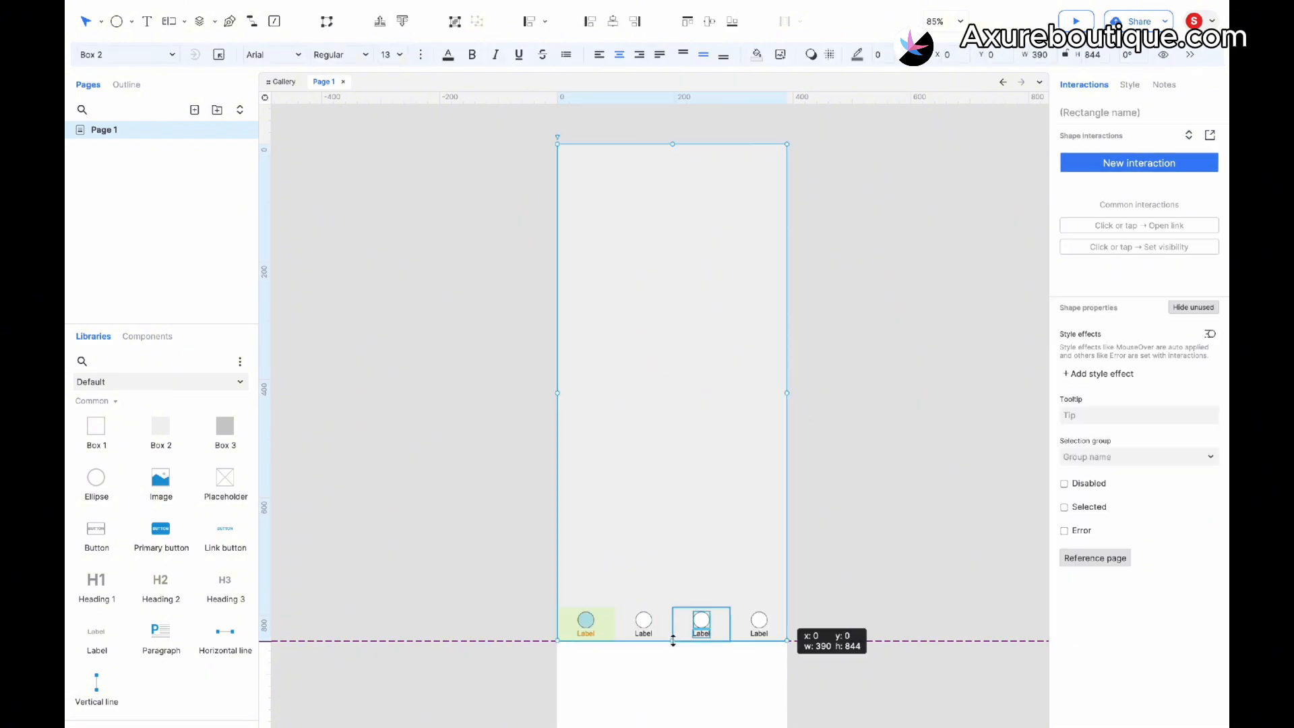
{"action": "left_click_drag", "start_coordinate": [673, 641], "coordinate": [673, 606]}
{"action": "left_click", "coordinate": [823, 576]}
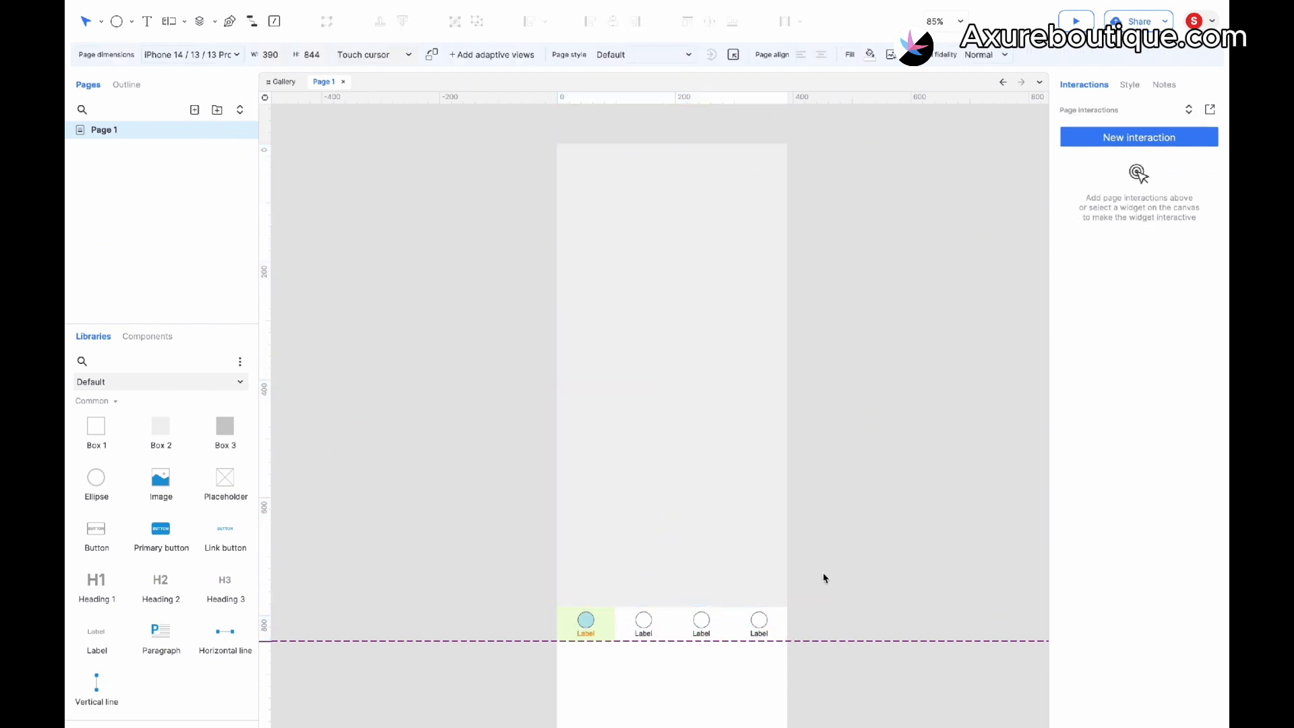
{"action": "scroll", "coordinate": [824, 576], "scroll_direction": "up", "scroll_amount": 2}
{"action": "key", "text": "super+z"}
- Set the fill of all four item boxes to white
{"action": "left_click", "coordinate": [577, 624]}
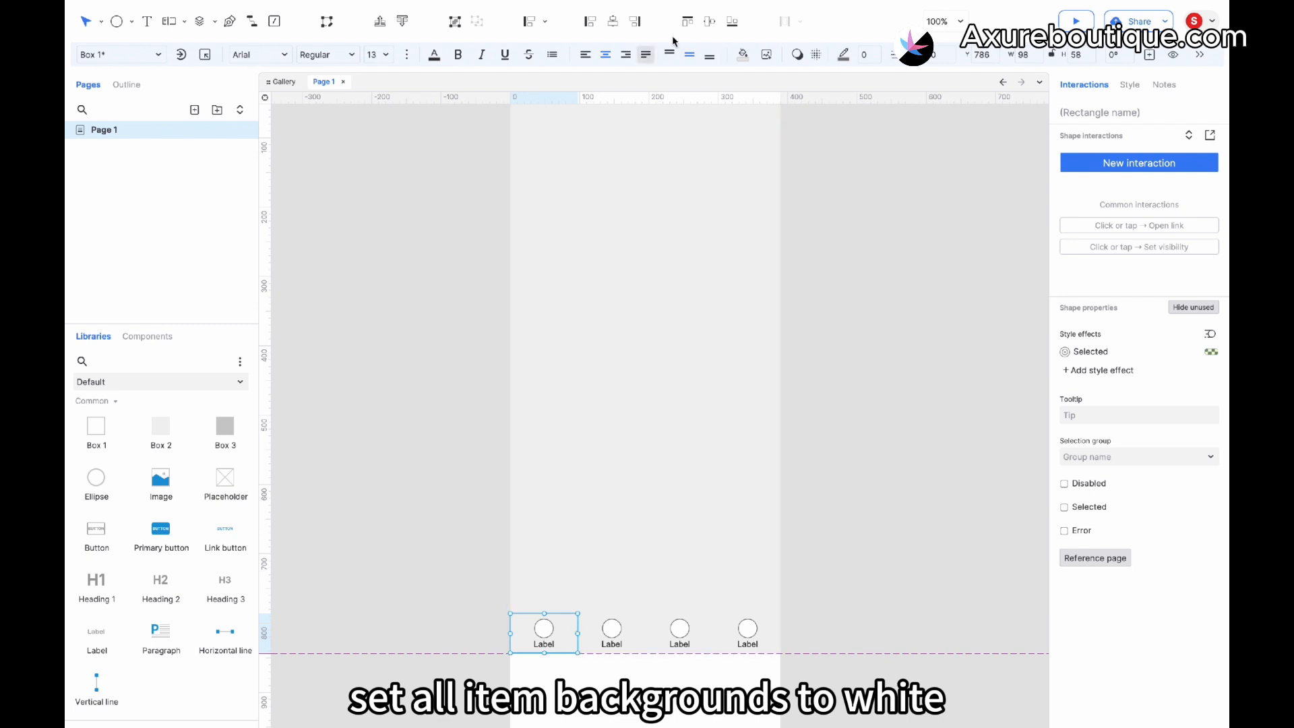
{"action": "left_click", "coordinate": [743, 54]}
{"action": "left_click", "coordinate": [884, 166]}
{"action": "left_click", "coordinate": [643, 630]}
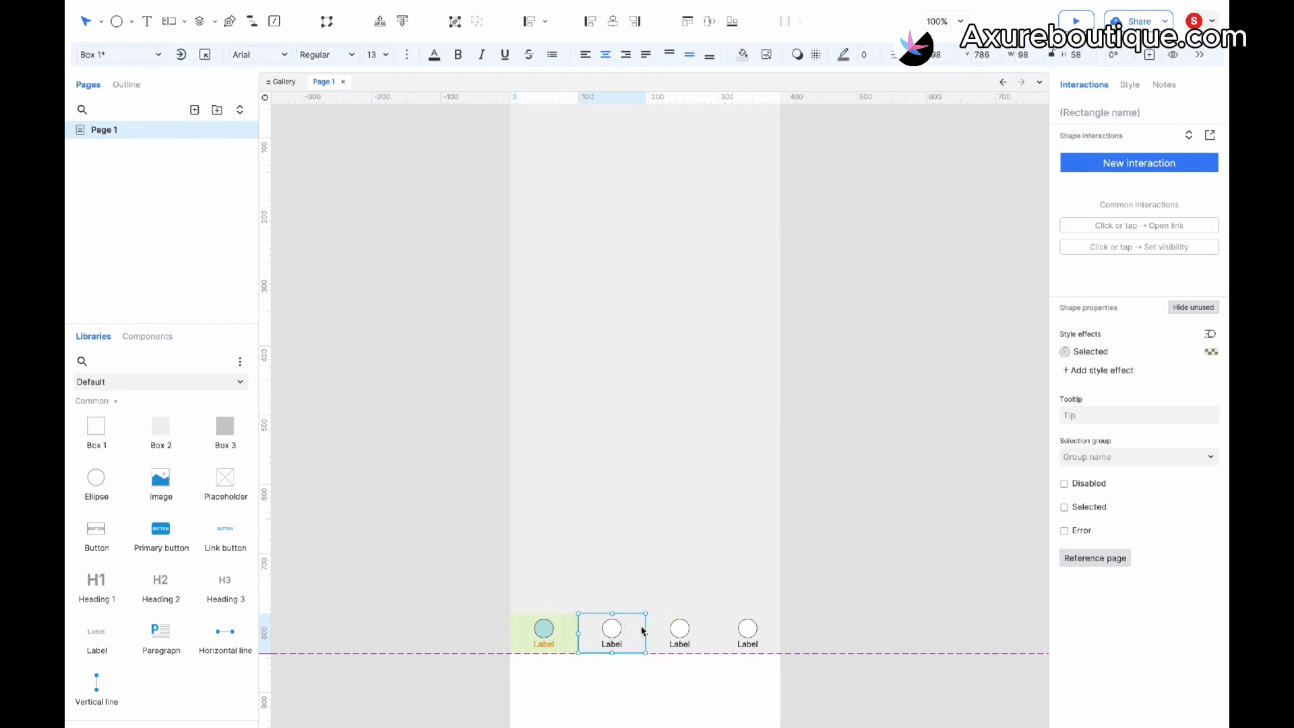
{"action": "left_click", "coordinate": [745, 56]}
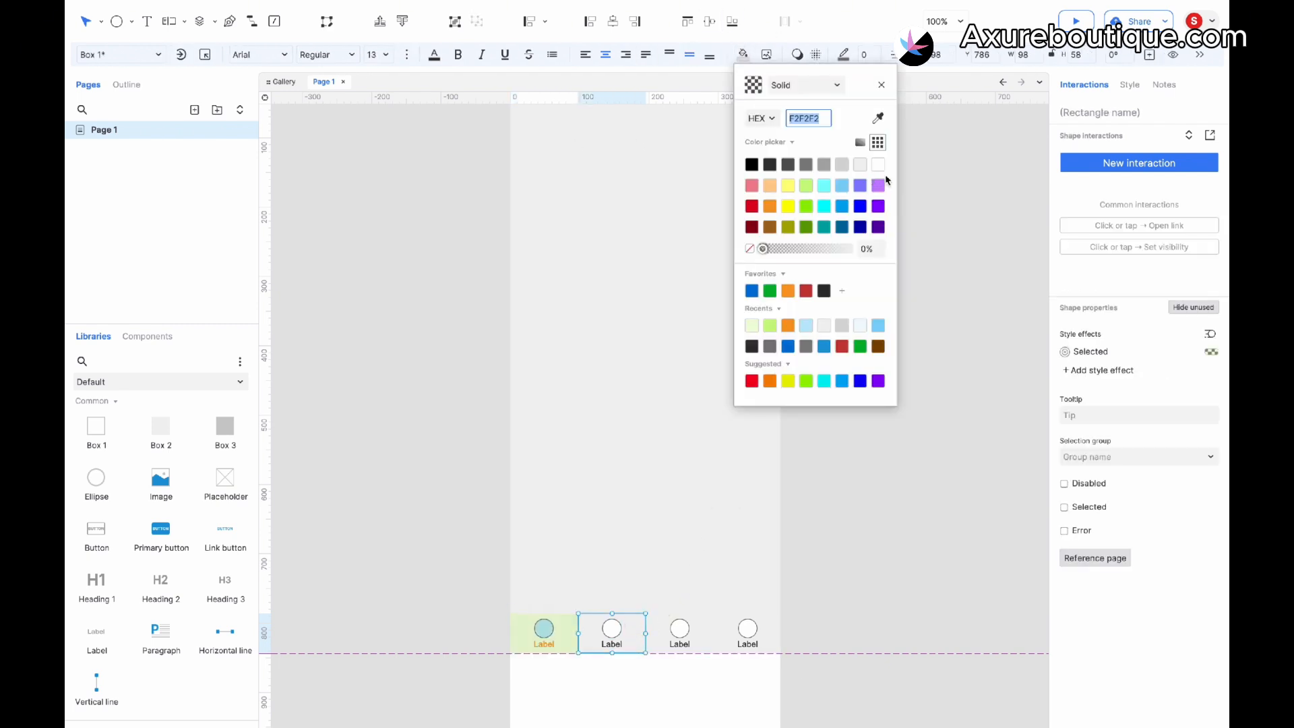
{"action": "left_click", "coordinate": [660, 628]}
{"action": "left_click", "coordinate": [743, 54]}
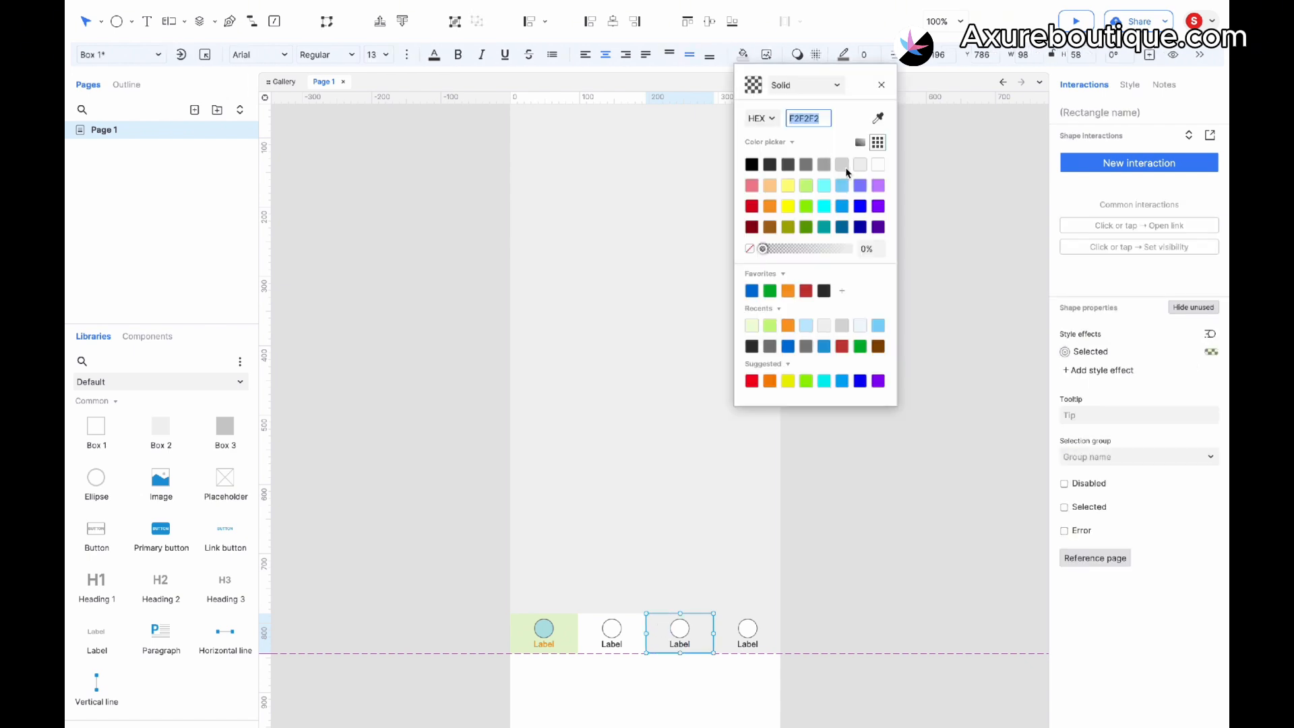
{"action": "left_click", "coordinate": [878, 164]}
{"action": "left_click", "coordinate": [771, 624]}
{"action": "left_click", "coordinate": [747, 54]}
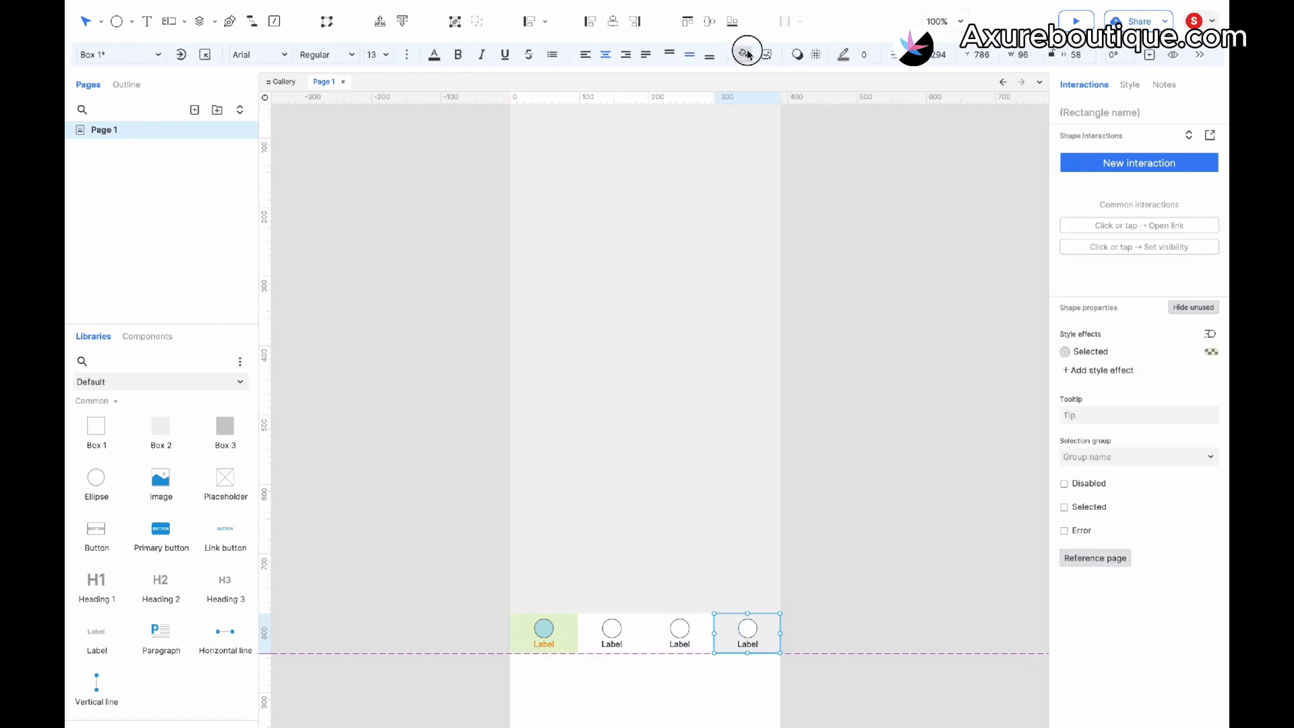
{"action": "left_click", "coordinate": [878, 164]}
- Add a Box 1 as a header bar across the top of the page, about 390 wide and 52 tall
{"action": "left_click", "coordinate": [555, 426]}
{"action": "scroll", "coordinate": [565, 426], "scroll_direction": "up", "scroll_amount": 2}
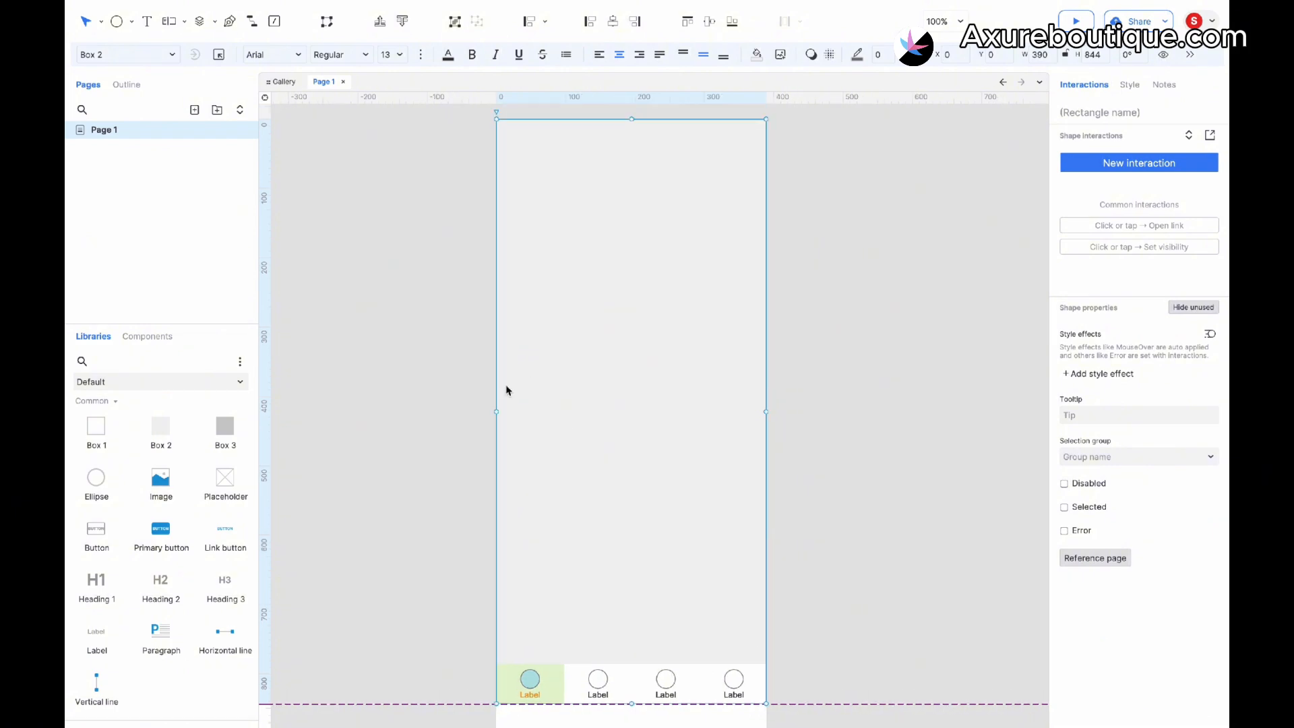
{"action": "left_click_drag", "start_coordinate": [97, 428], "coordinate": [497, 208]}
{"action": "left_click_drag", "start_coordinate": [600, 324], "coordinate": [600, 246]}
{"action": "left_click_drag", "start_coordinate": [705, 229], "coordinate": [765, 225]}
{"action": "scroll", "coordinate": [653, 234], "scroll_direction": "down", "scroll_amount": 4}
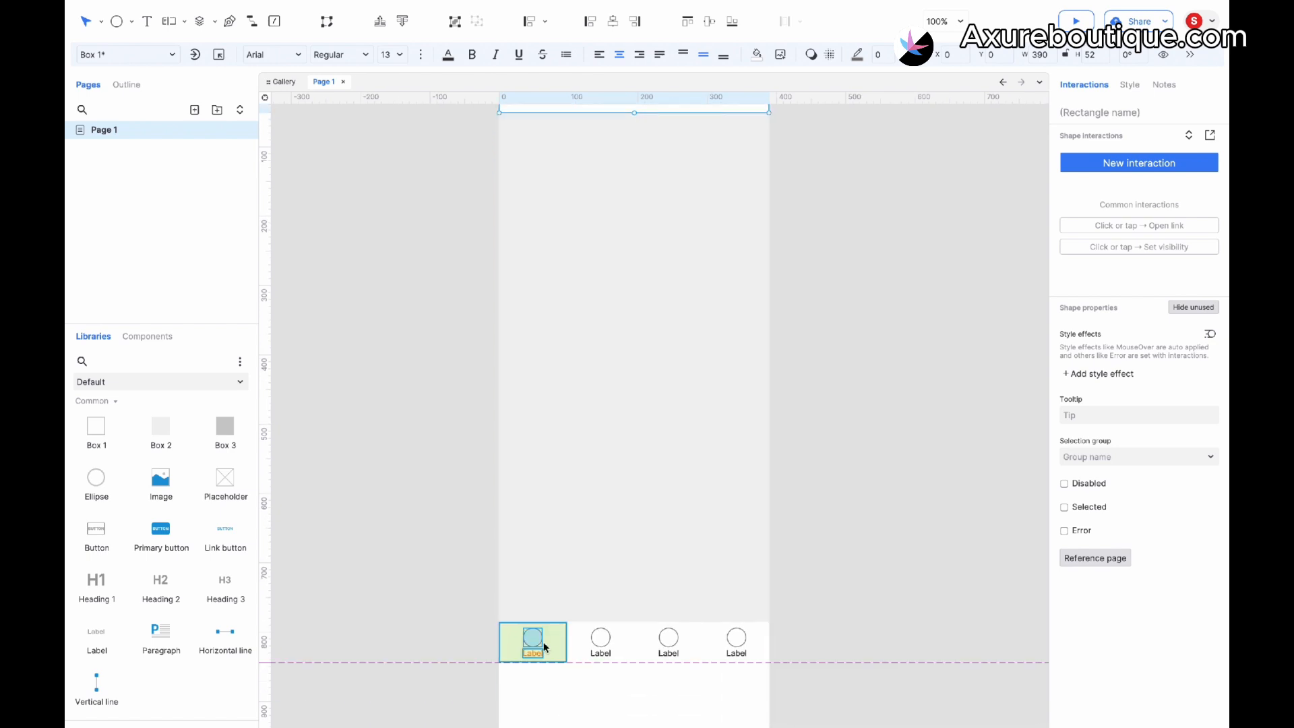
- Relabel the four tab items as Item 1, Item 2, Item 3 and Item 4
{"action": "left_click", "coordinate": [538, 657]}
{"action": "double_click", "coordinate": [538, 657]}
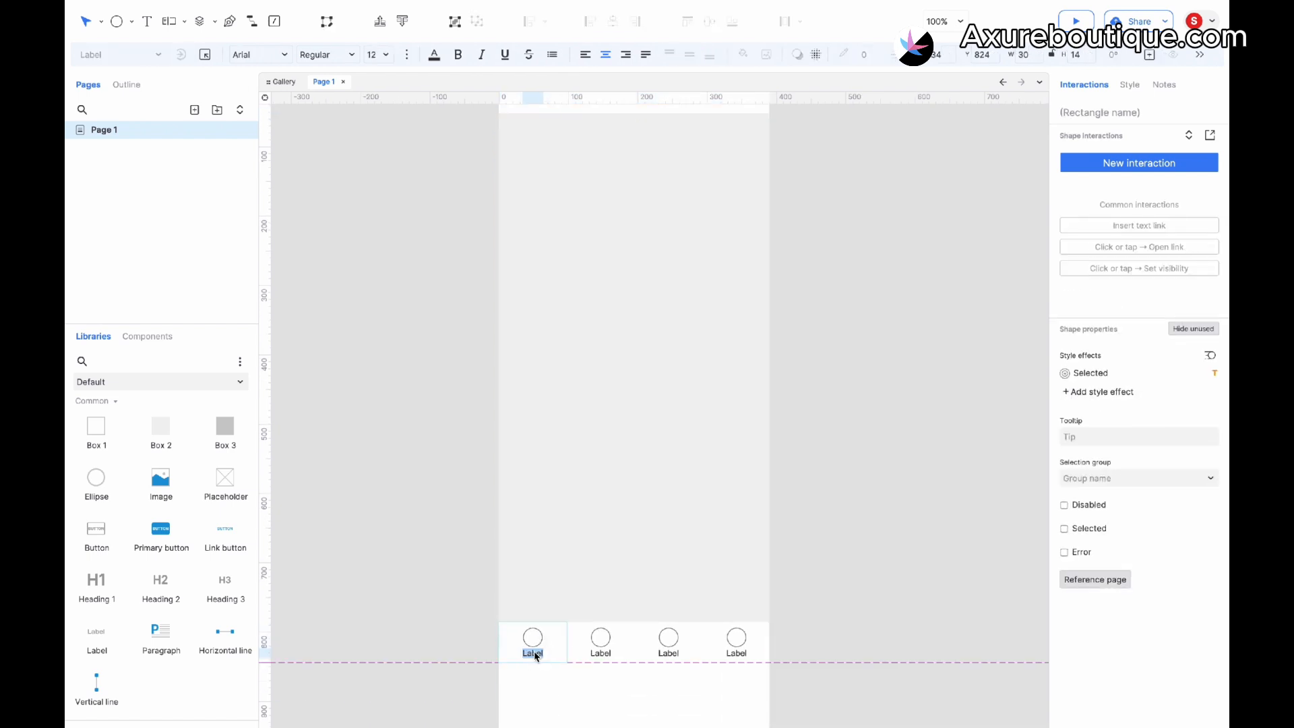
{"action": "type", "text": "Item"}
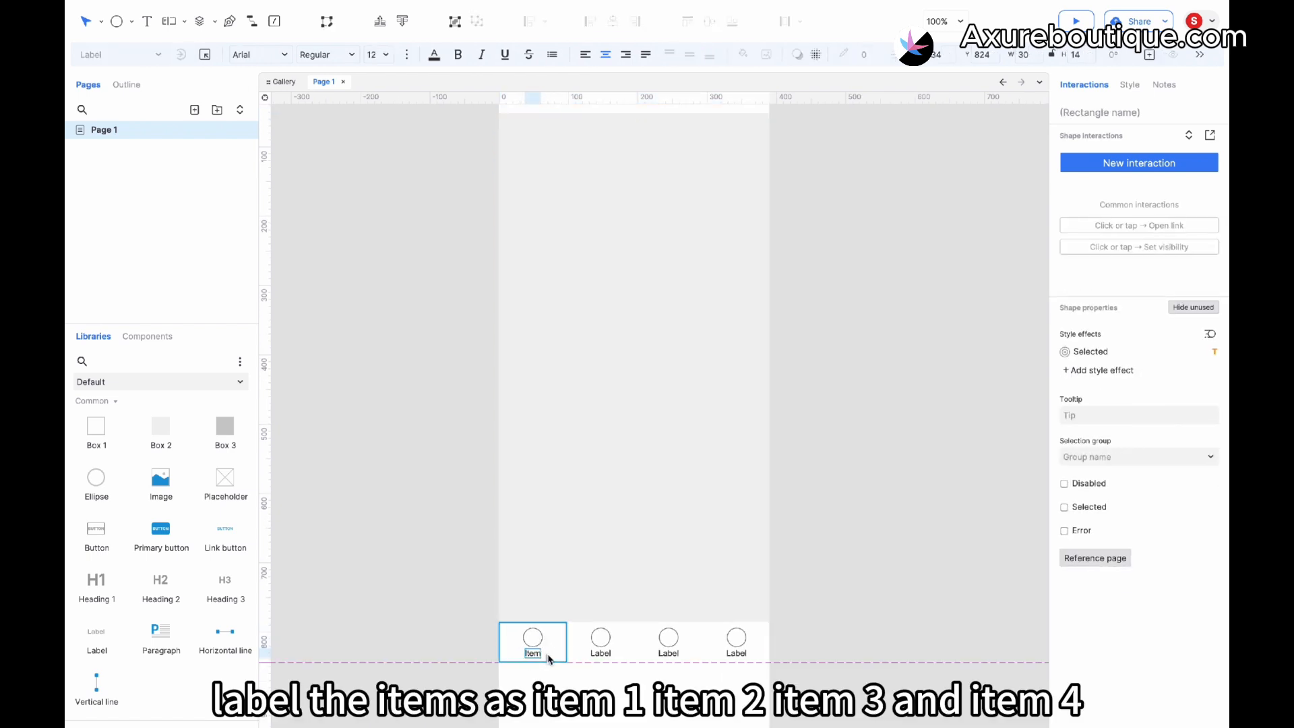
{"action": "type", "text": " 1"}
{"action": "double_click", "coordinate": [600, 654]}
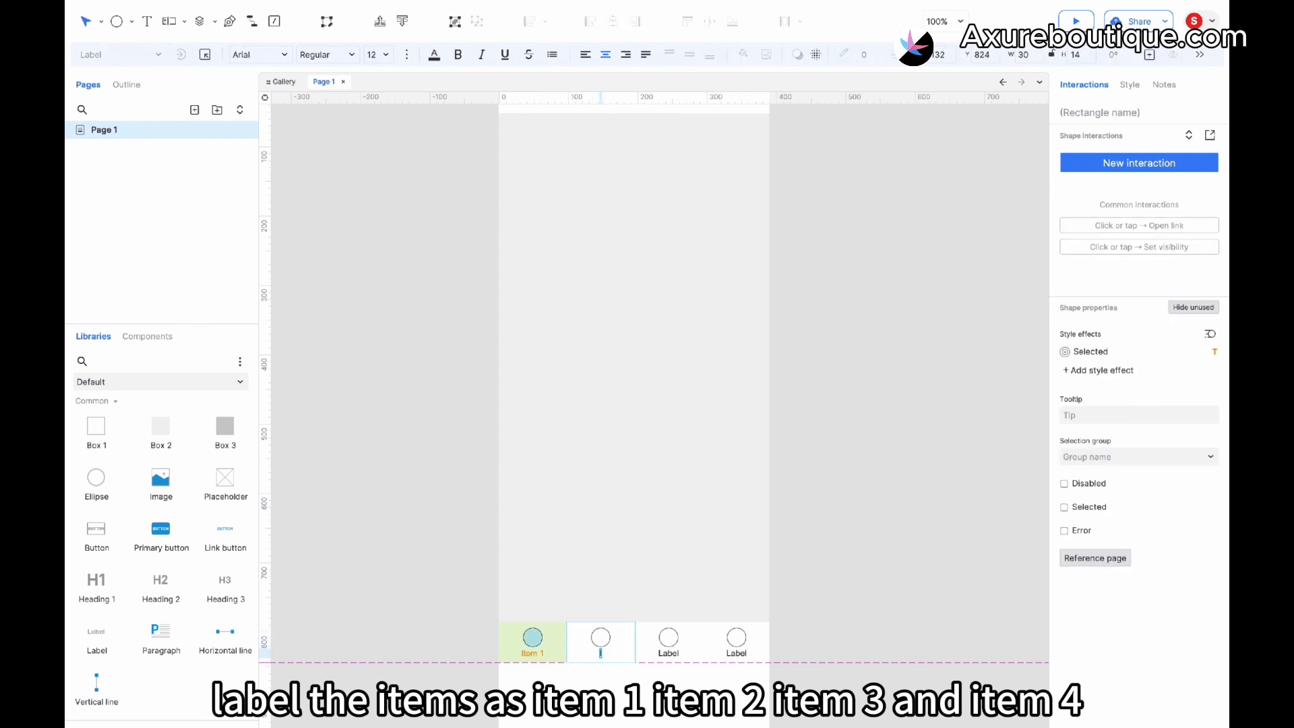
{"action": "type", "text": "Item 2"}
{"action": "left_click", "coordinate": [668, 649]}
{"action": "double_click", "coordinate": [669, 653]}
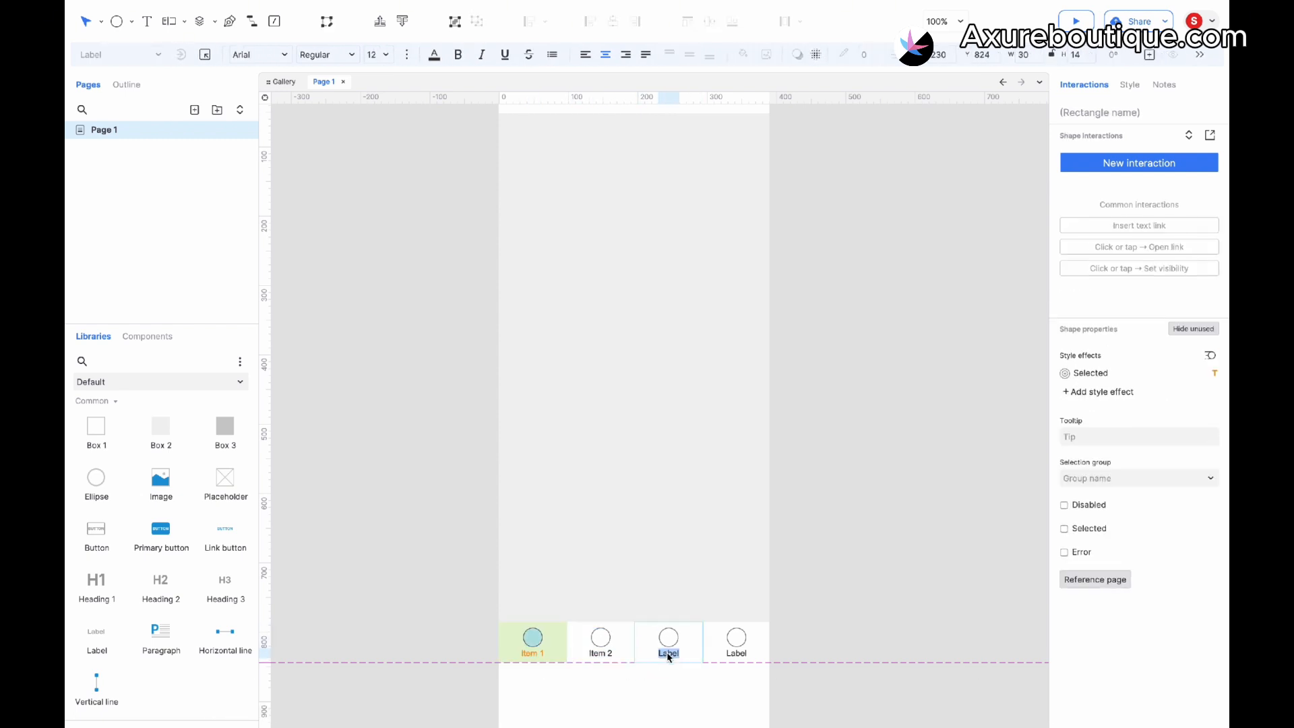
{"action": "key", "text": "BackSpace"}
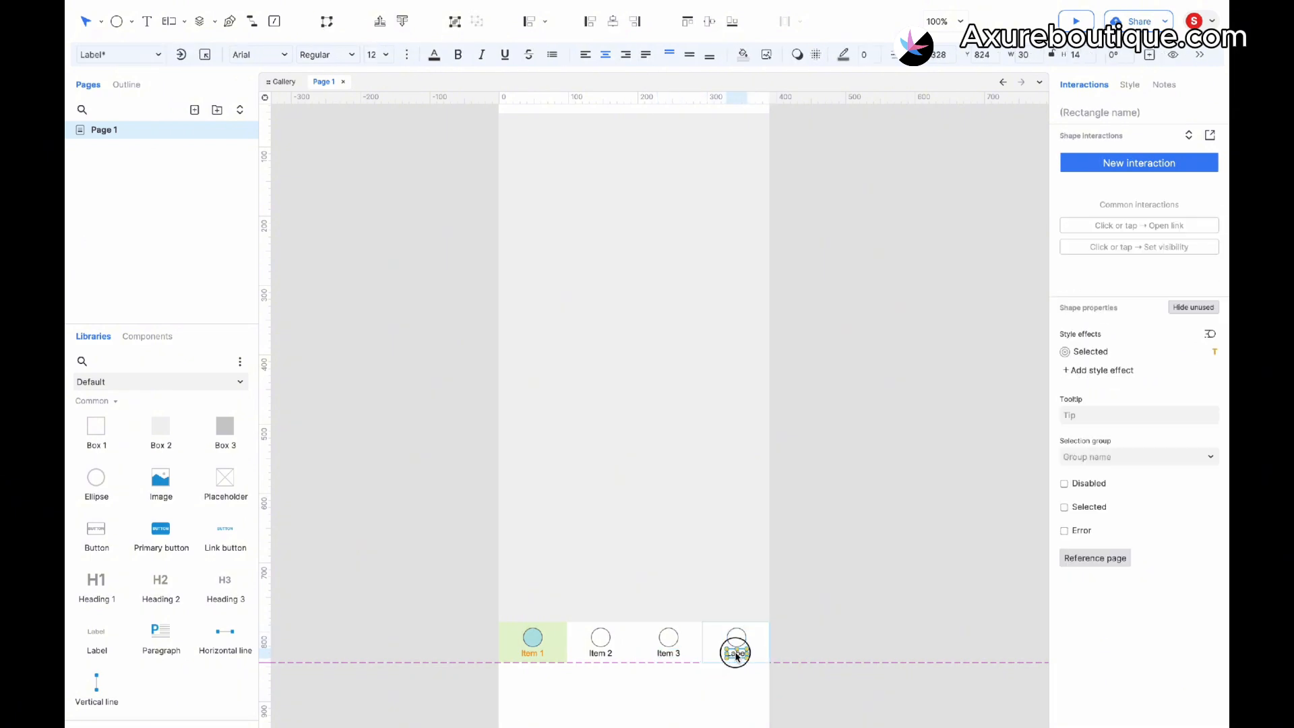
{"action": "key", "text": "BackSpace"}
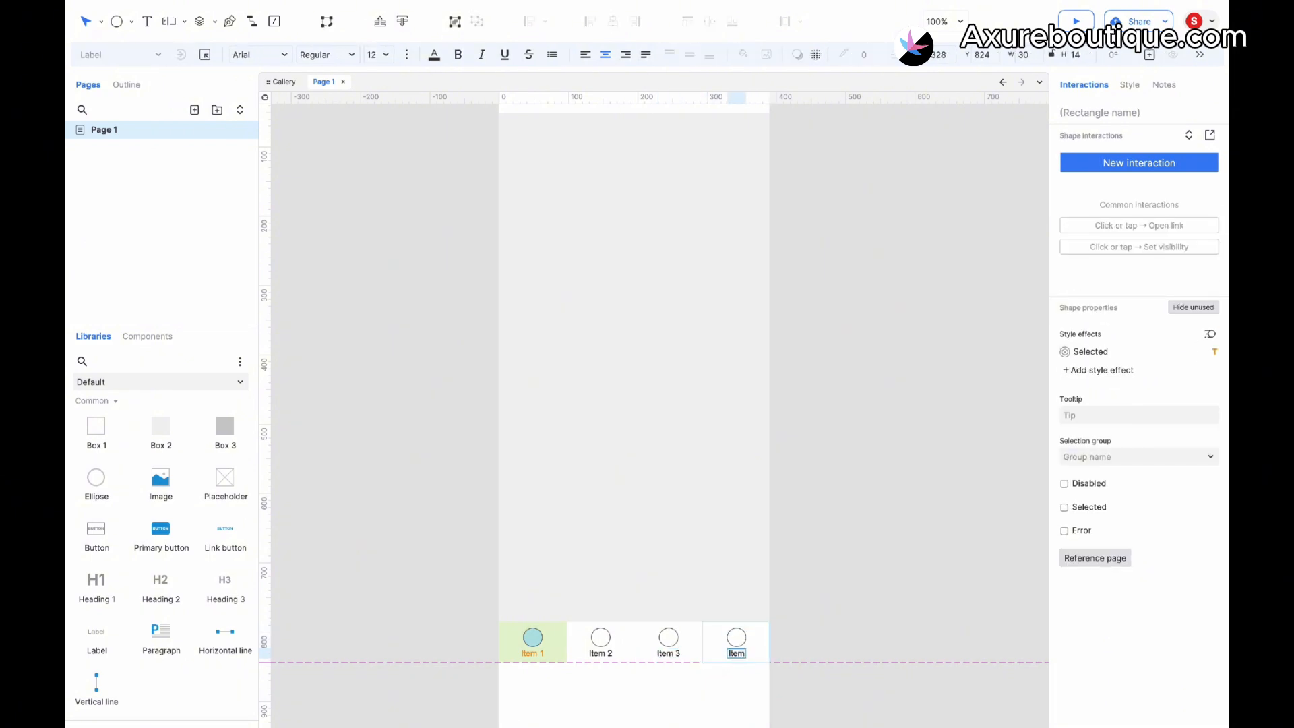
{"action": "left_click", "coordinate": [825, 588]}
{"action": "scroll", "coordinate": [826, 588], "scroll_direction": "up", "scroll_amount": 3}
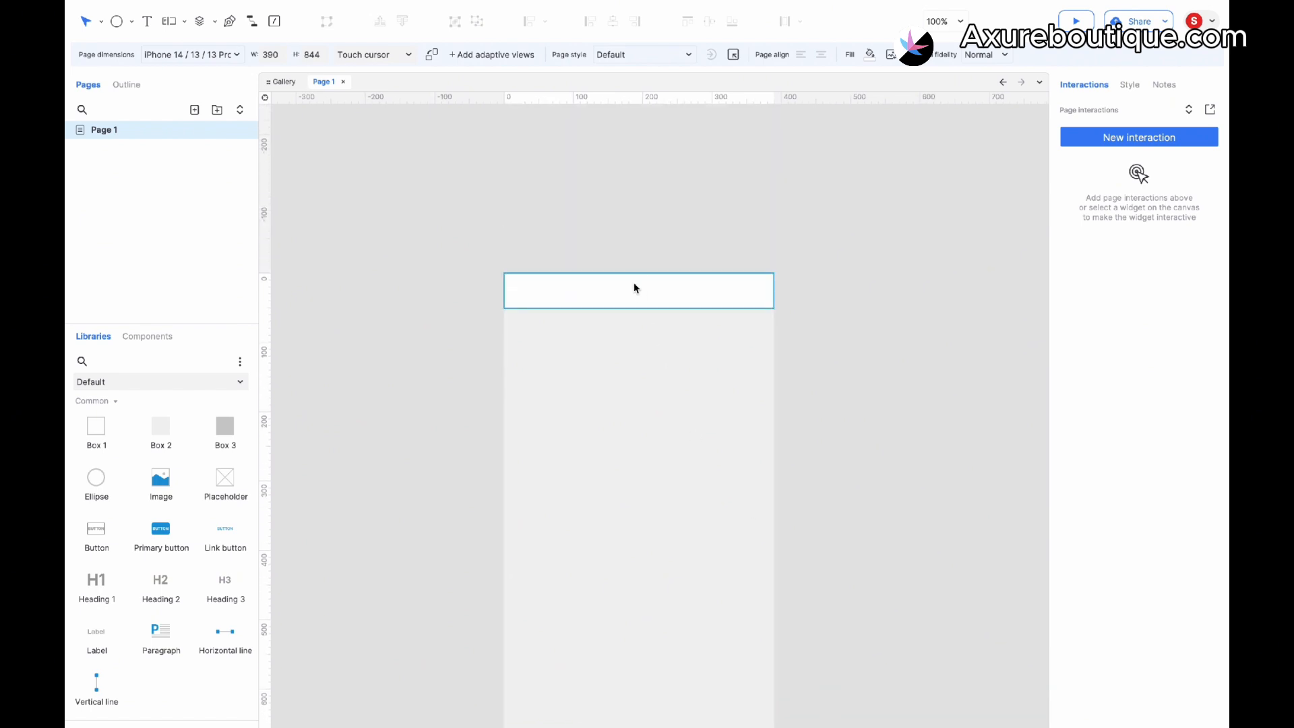
- Enter "Item 1" as the header bar's text and set it to bold, size 16
{"action": "left_click", "coordinate": [635, 289]}
{"action": "type", "text": "Item"}
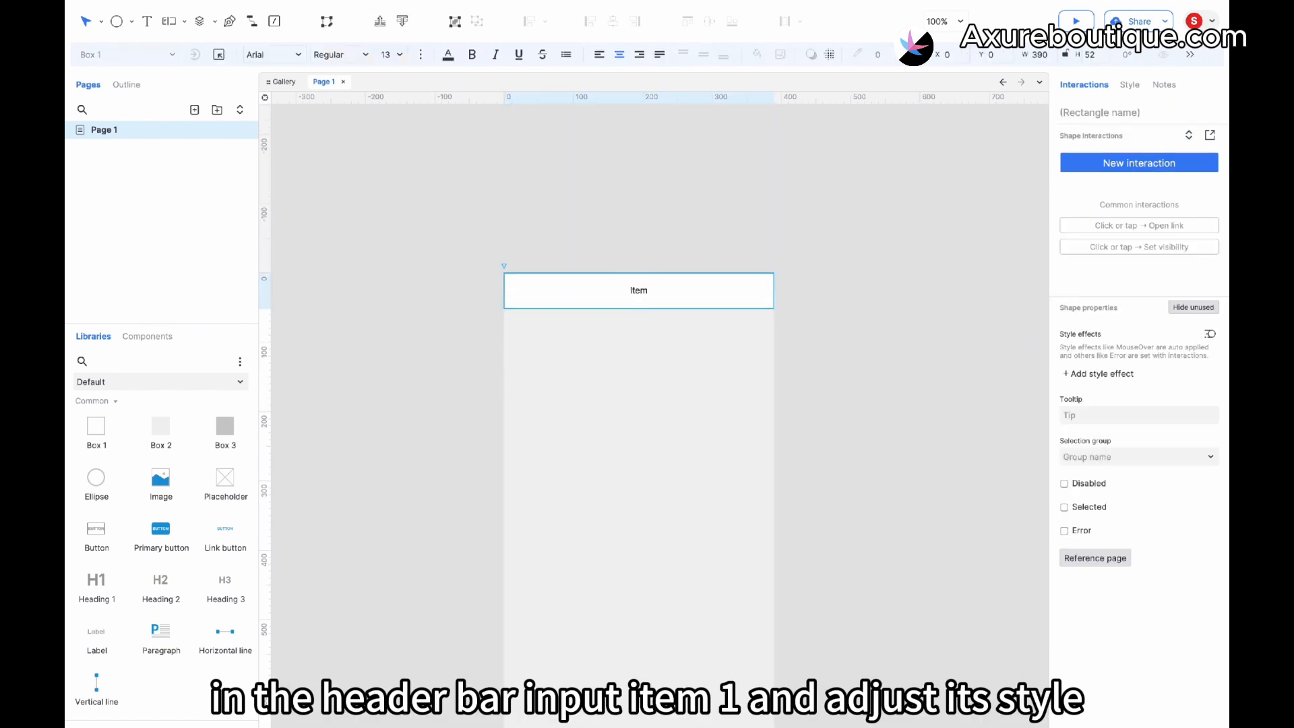
{"action": "type", "text": " 1"}
{"action": "key", "text": "Escape"}
{"action": "left_click", "coordinate": [638, 298]}
{"action": "left_click", "coordinate": [399, 55]}
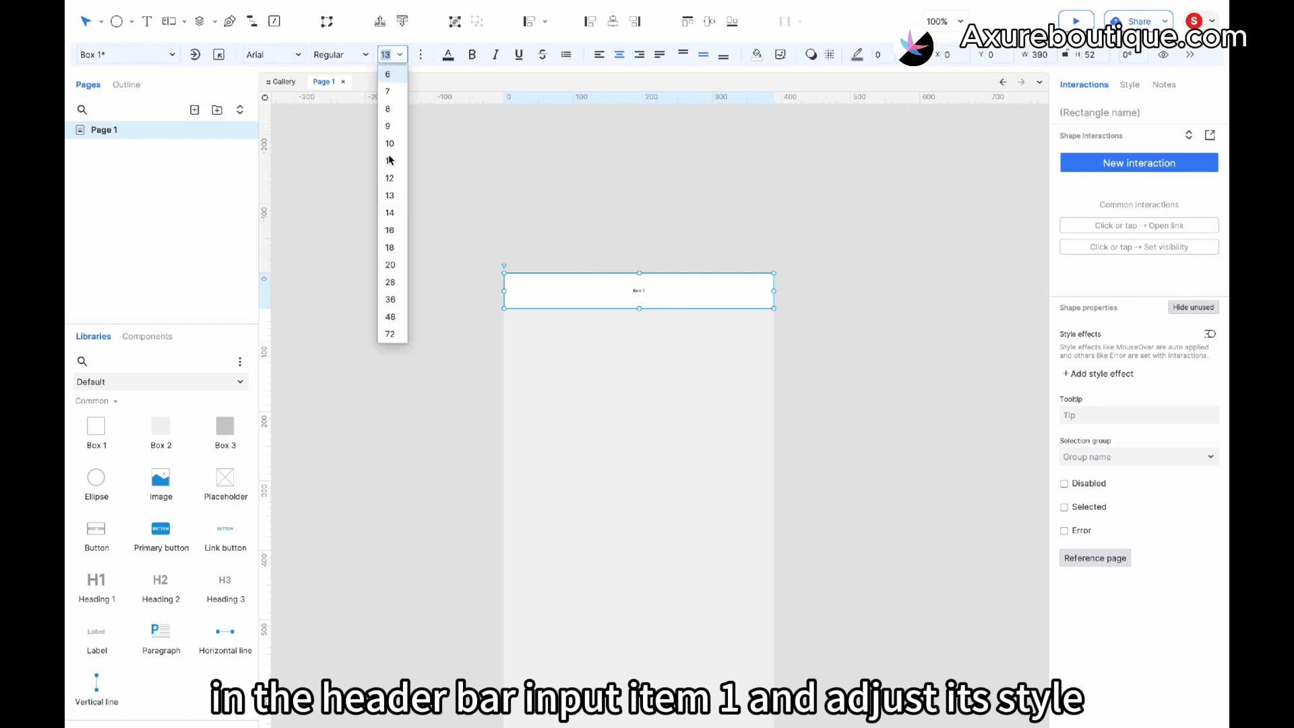
{"action": "left_click", "coordinate": [394, 229]}
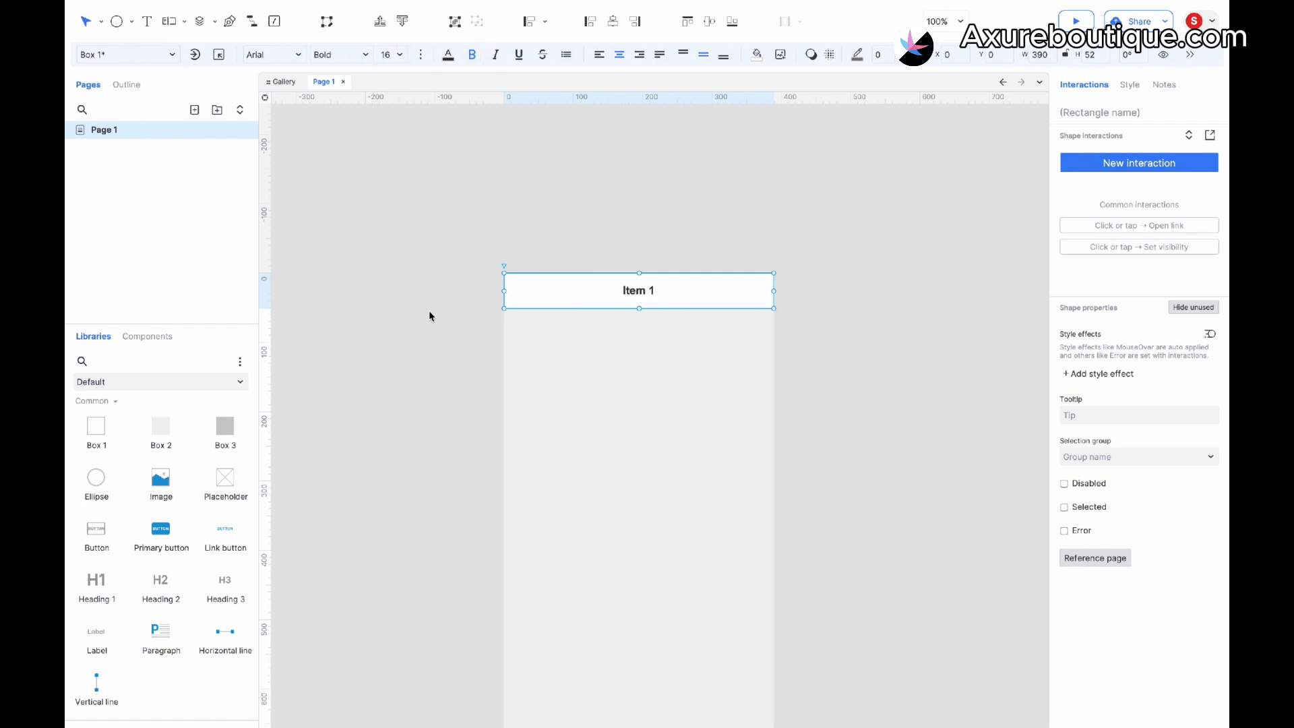
{"action": "left_click", "coordinate": [413, 322]}
- Add a tab box below the header, about 120 × 48, labelled "Item 1.1"
{"action": "scroll", "coordinate": [413, 321], "scroll_direction": "down", "scroll_amount": 4}
{"action": "scroll", "coordinate": [412, 322], "scroll_direction": "right", "scroll_amount": 1}
{"action": "left_click_drag", "start_coordinate": [97, 426], "coordinate": [459, 168]}
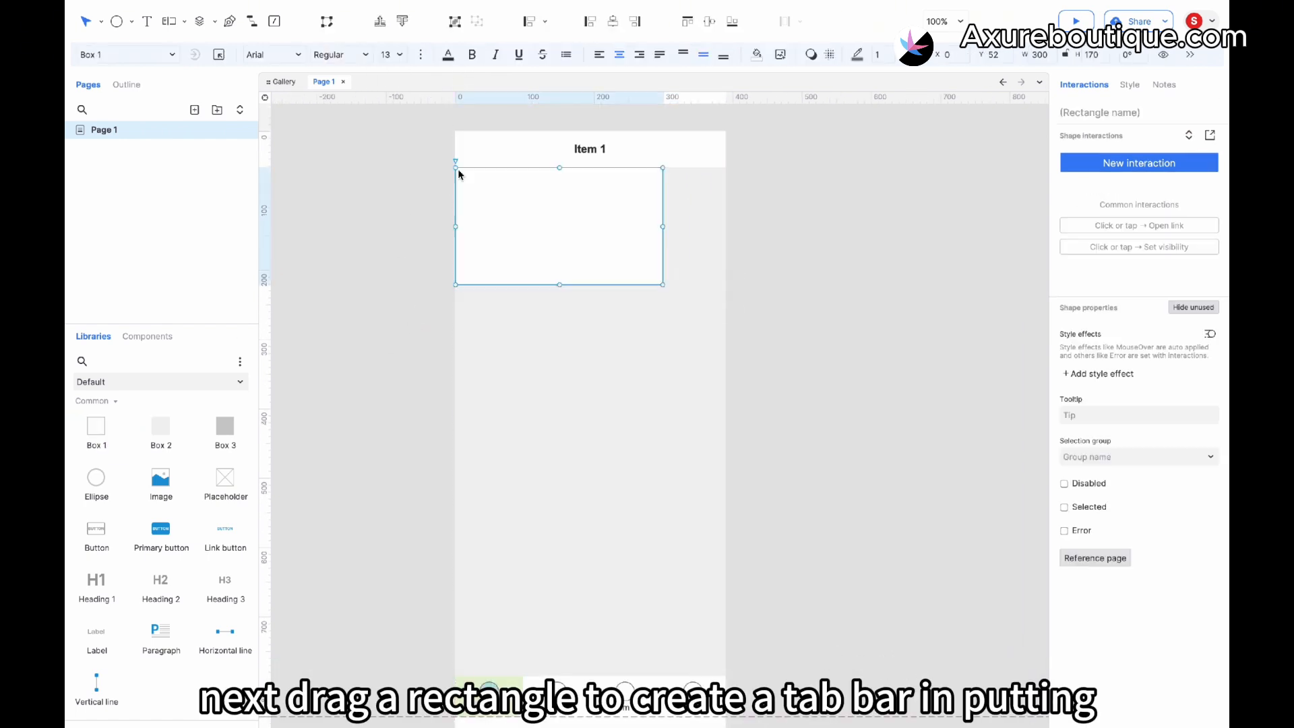
{"action": "left_click_drag", "start_coordinate": [663, 285], "coordinate": [525, 200]}
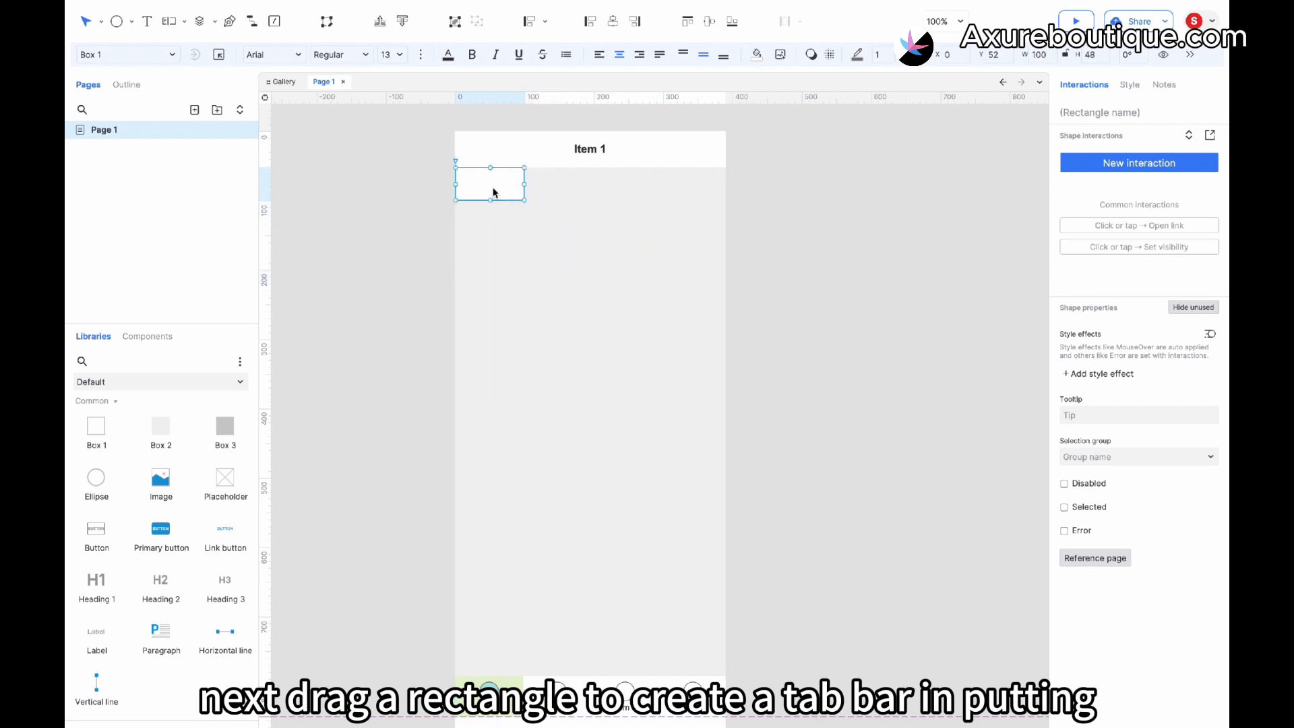
{"action": "double_click", "coordinate": [492, 191]}
{"action": "type", "text": "Item 1.1"}
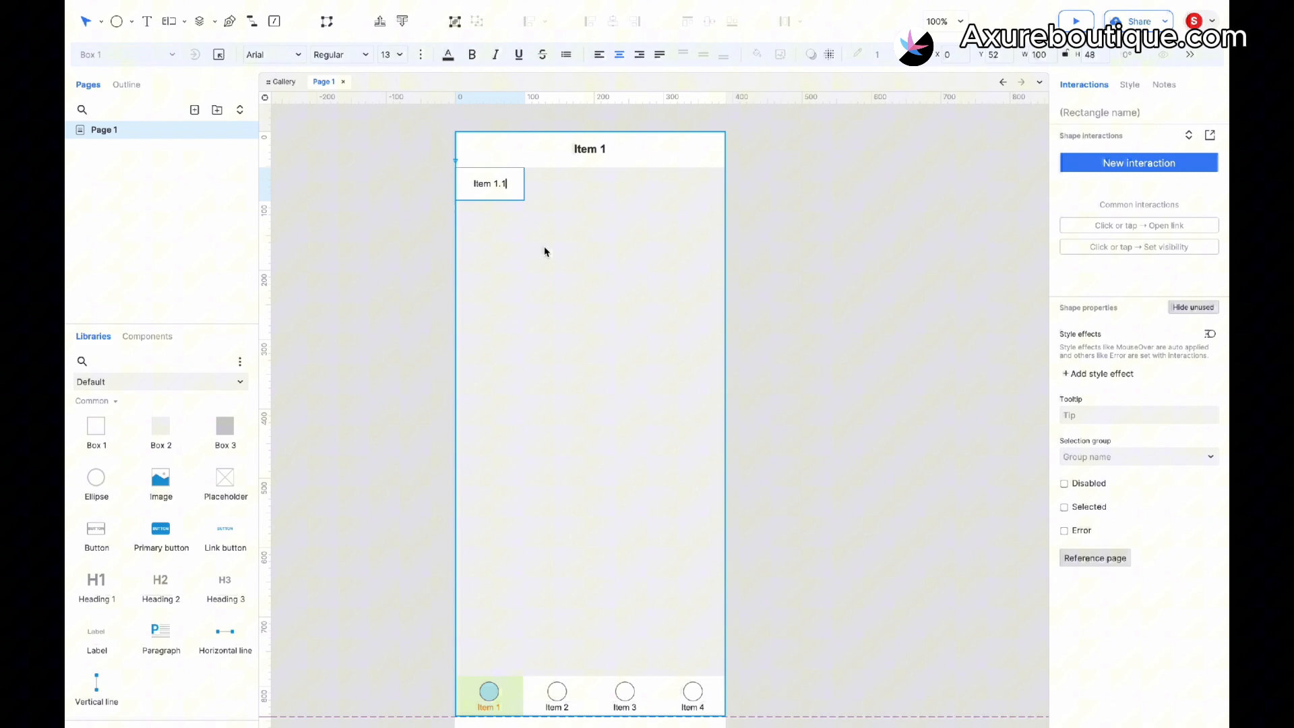
{"action": "key", "text": "Escape"}
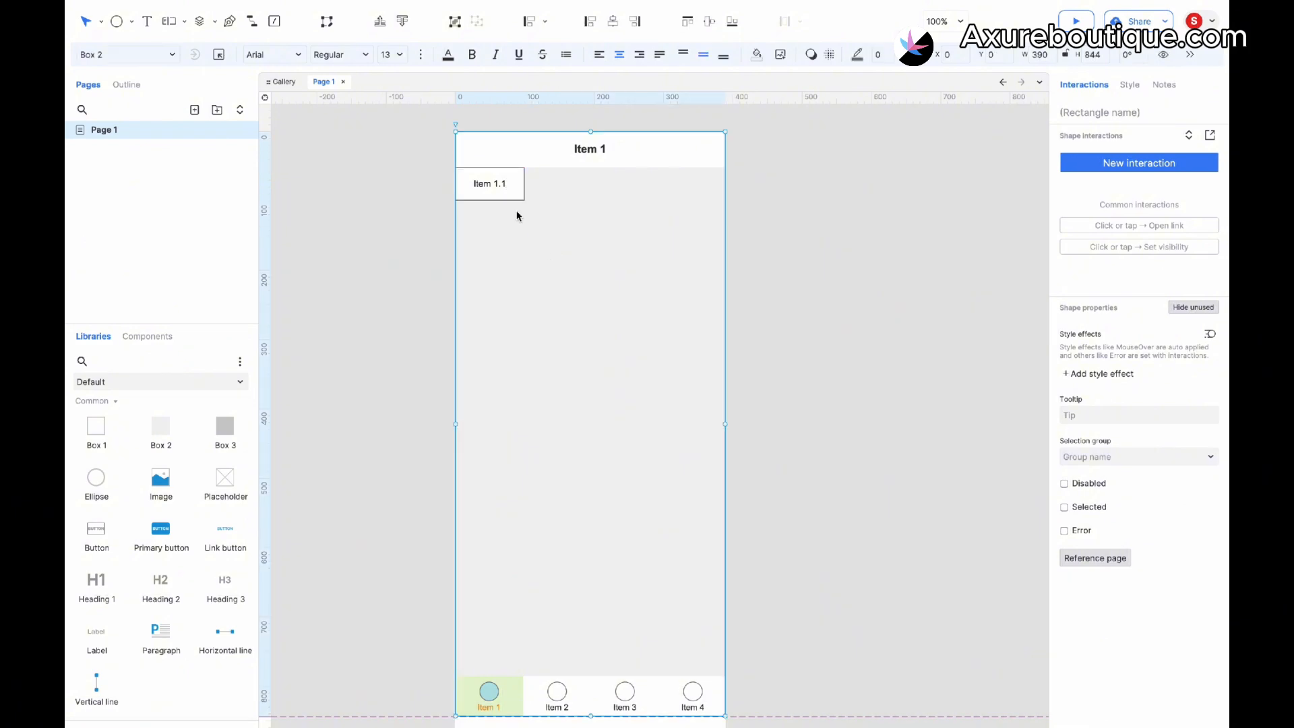
{"action": "left_click_drag", "start_coordinate": [525, 184], "coordinate": [539, 184]}
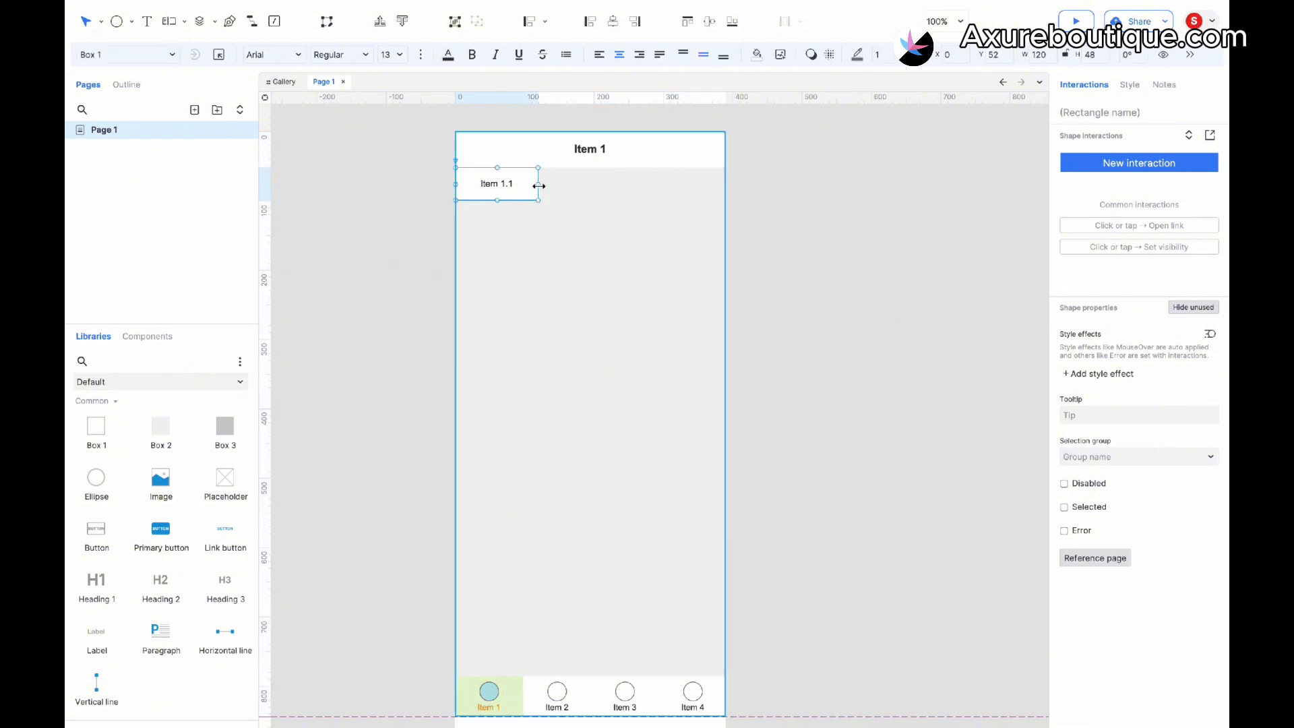
- Change the tab box's border color and widen the tab to about 134 px
{"action": "left_click", "coordinate": [858, 54]}
{"action": "left_click", "coordinate": [956, 165]}
{"action": "left_click", "coordinate": [669, 244]}
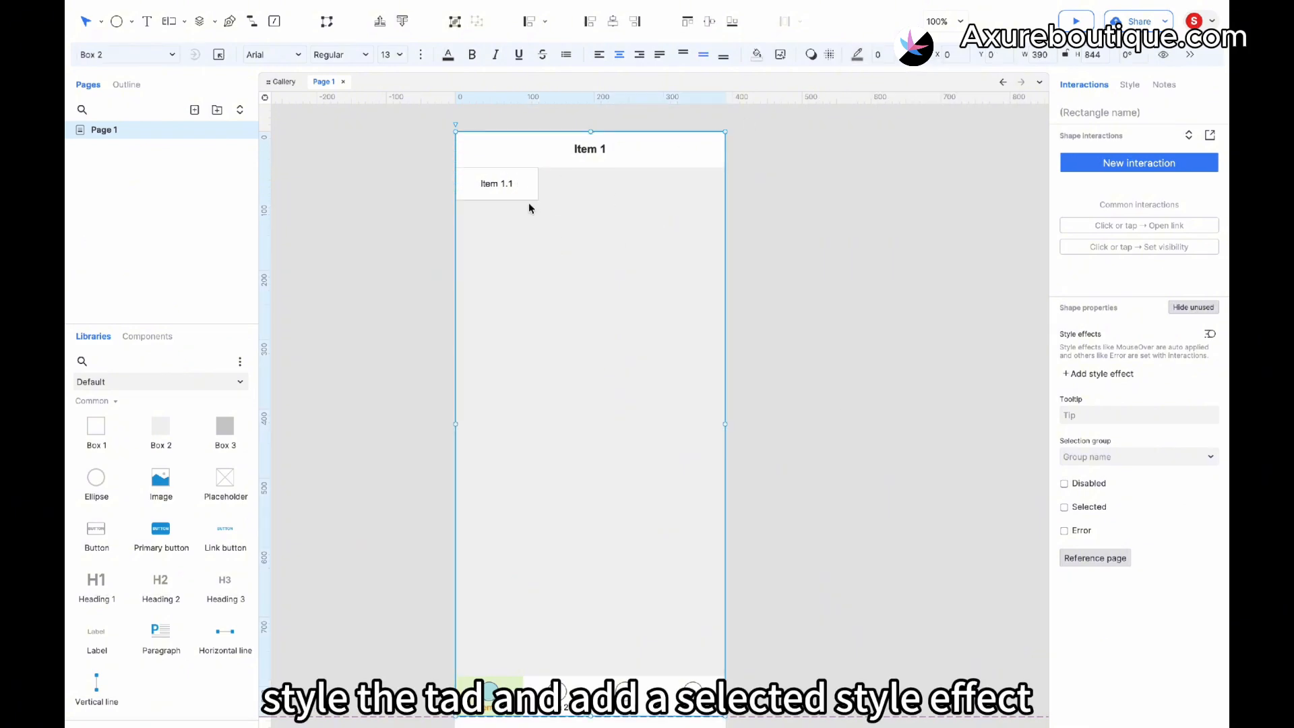
{"action": "left_click", "coordinate": [526, 191]}
{"action": "left_click_drag", "start_coordinate": [539, 184], "coordinate": [549, 185]}
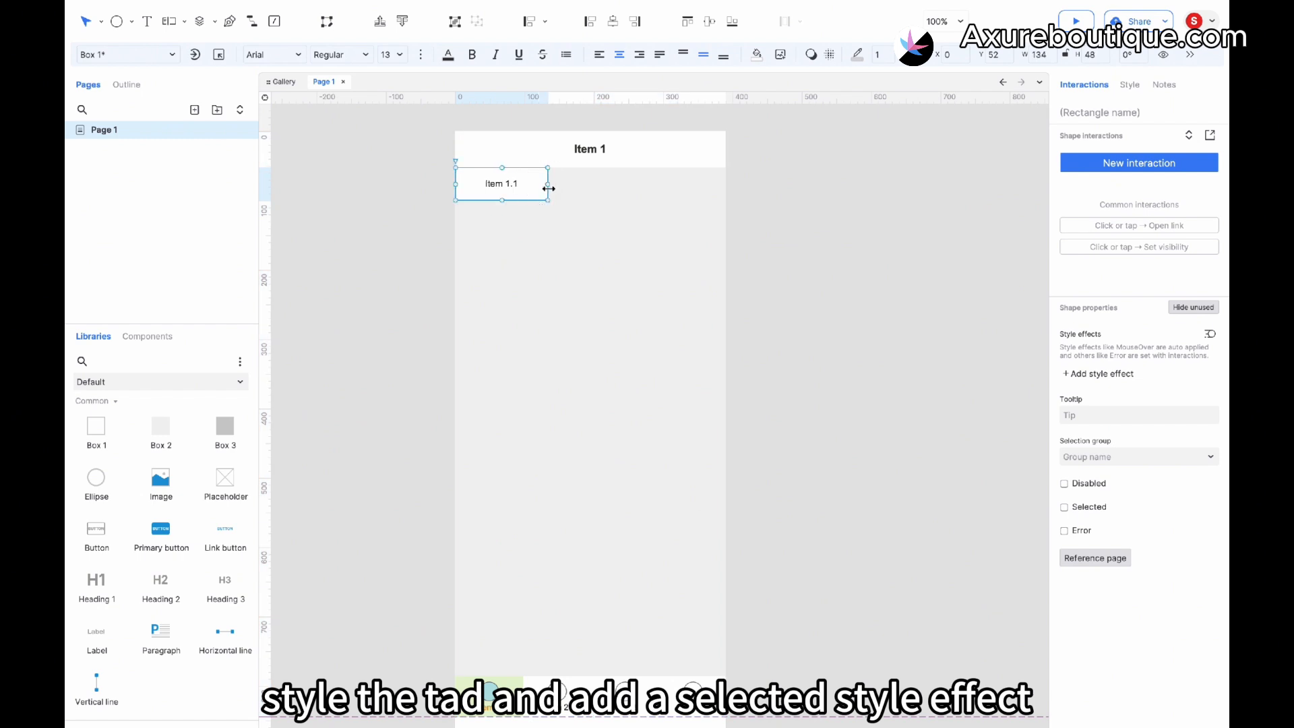
- Restrict the tab's border to its bottom edge in the border options and set the border thickness to 0
{"action": "left_click", "coordinate": [1131, 84]}
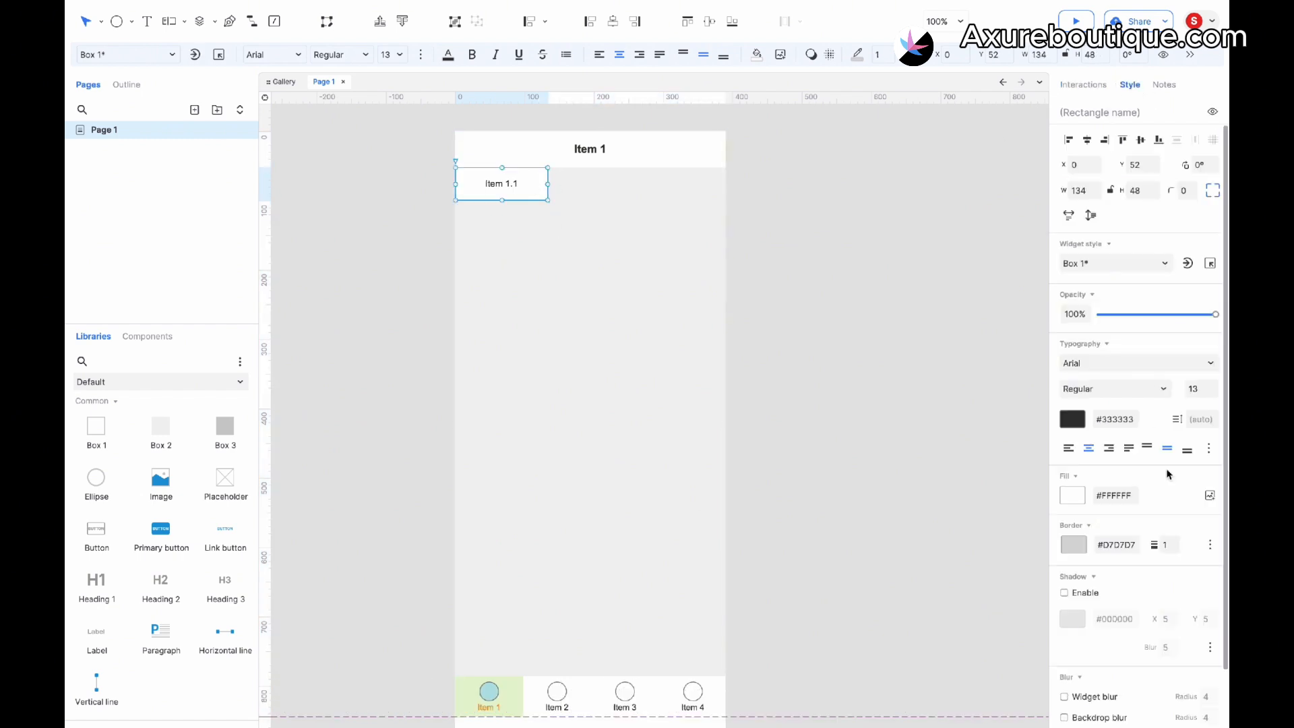
{"action": "left_click", "coordinate": [1211, 545]}
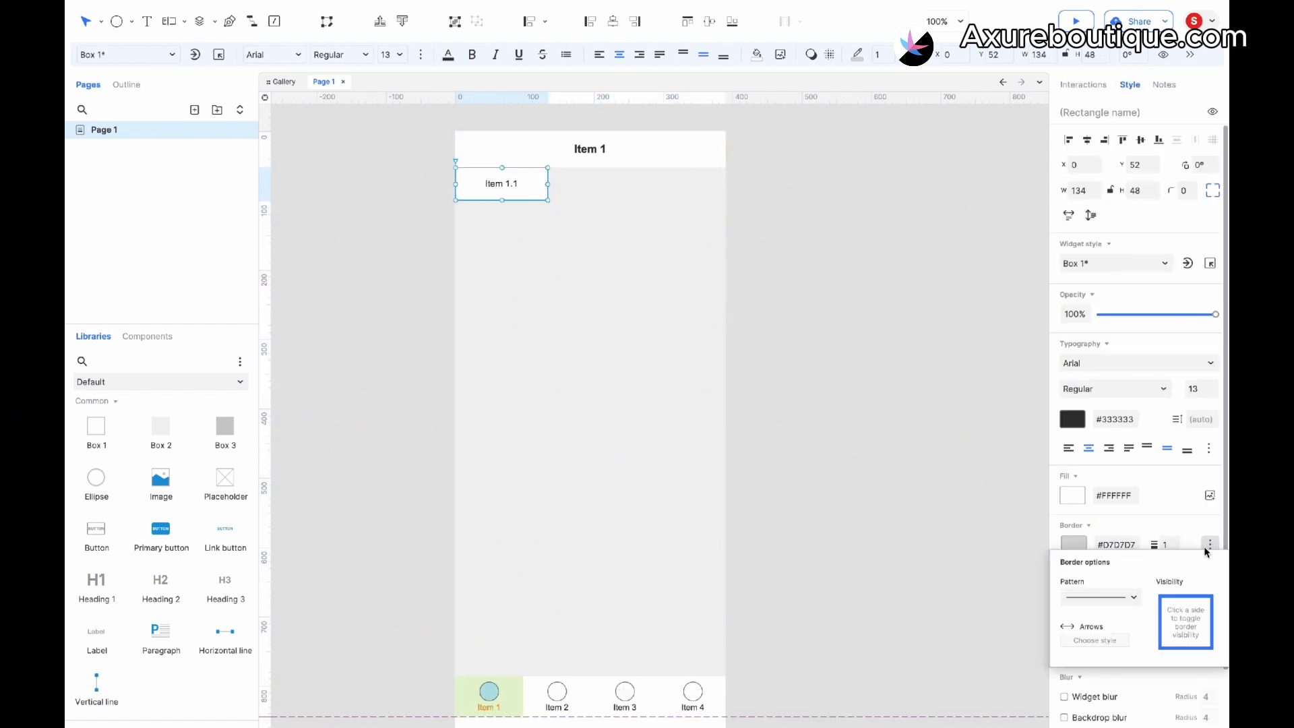
{"action": "left_click", "coordinate": [1162, 632]}
{"action": "left_click", "coordinate": [1211, 629]}
{"action": "left_click", "coordinate": [1188, 597]}
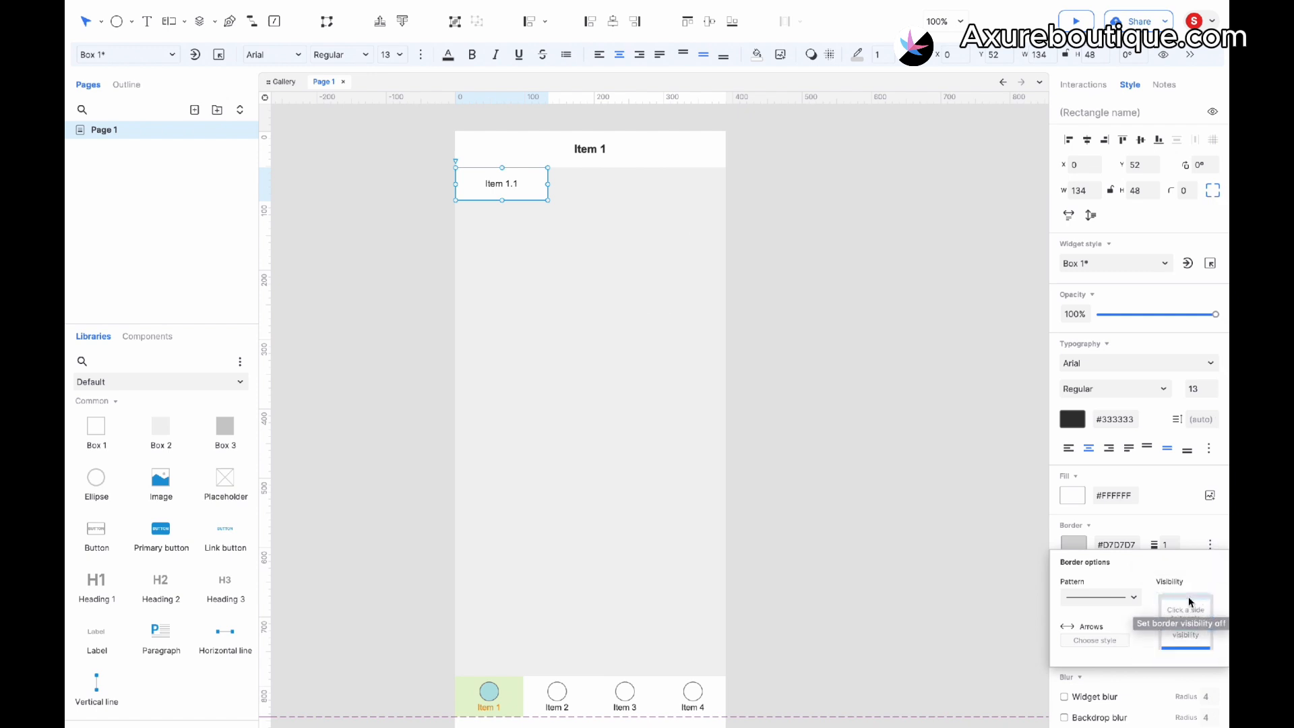
{"action": "left_click", "coordinate": [1179, 532]}
{"action": "left_click", "coordinate": [1176, 542]}
{"action": "left_click", "coordinate": [716, 334]}
{"action": "left_click", "coordinate": [529, 191]}
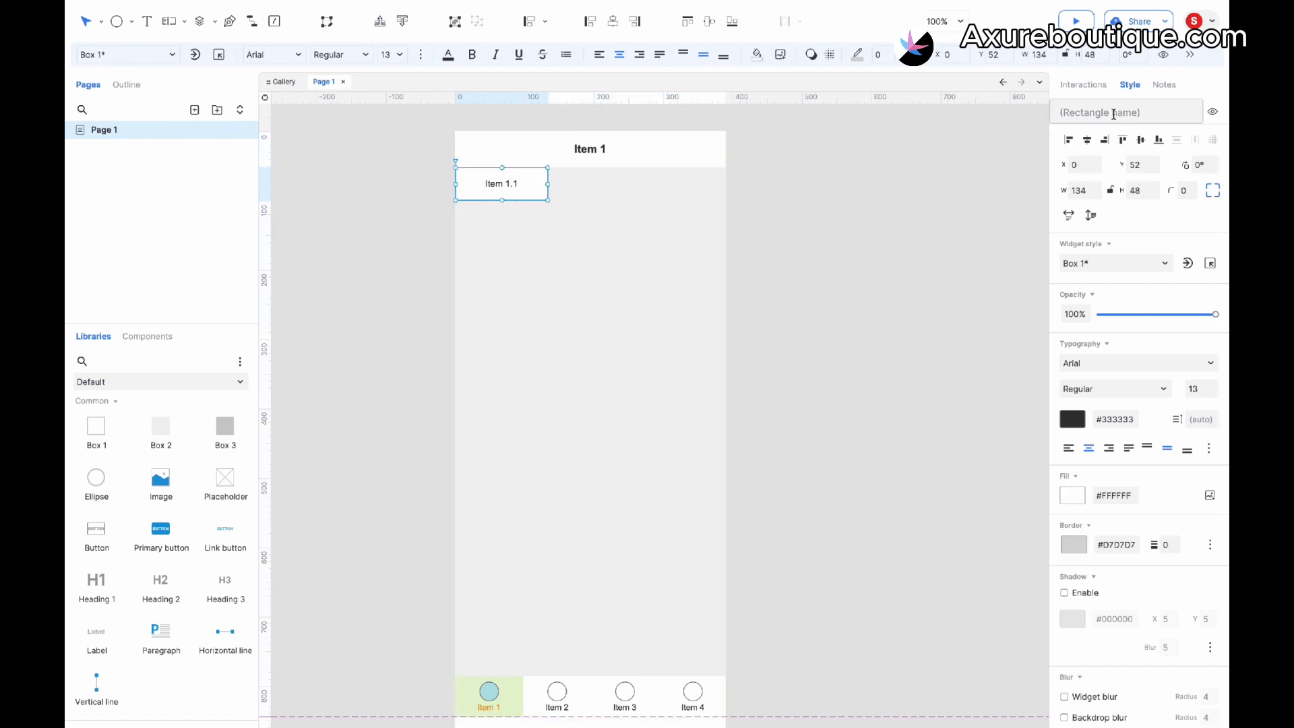
- Add a Selected style effect to the tab with border color #1E98D7 and border width 2
{"action": "left_click", "coordinate": [1083, 85]}
{"action": "left_click", "coordinate": [1105, 366]}
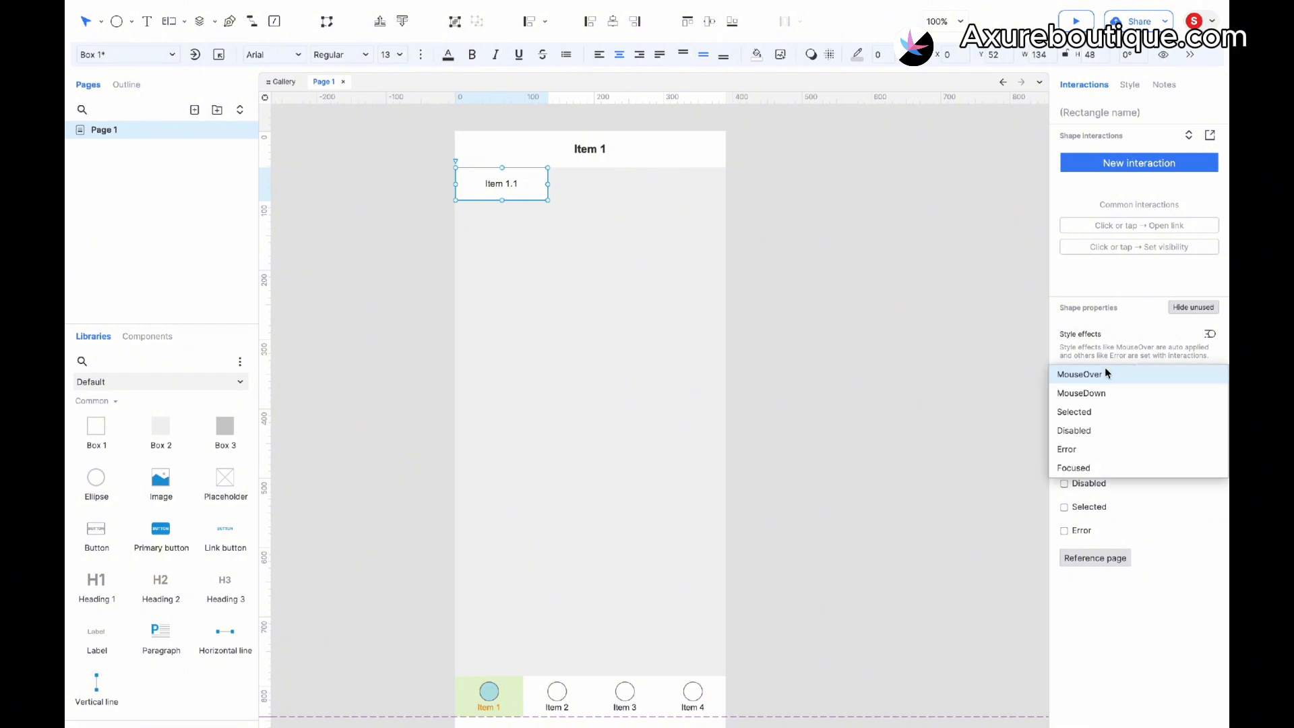
{"action": "left_click", "coordinate": [1092, 413]}
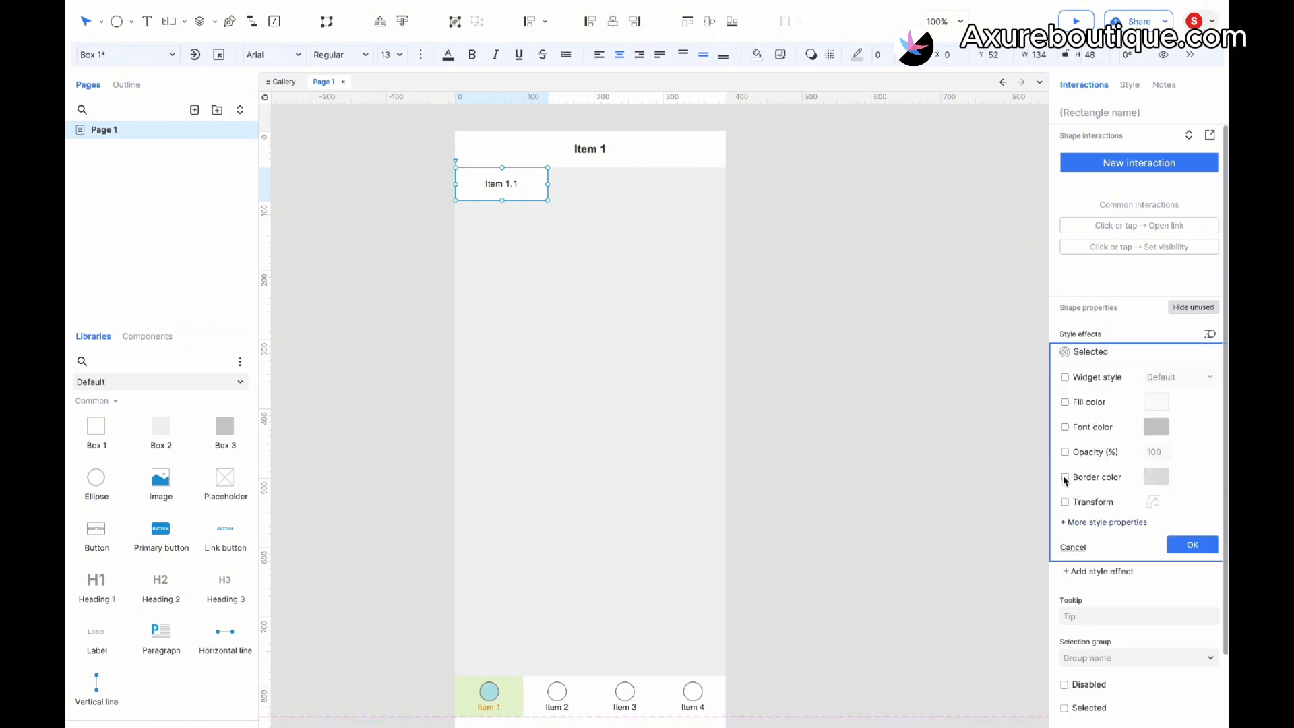
{"action": "left_click", "coordinate": [1164, 478]}
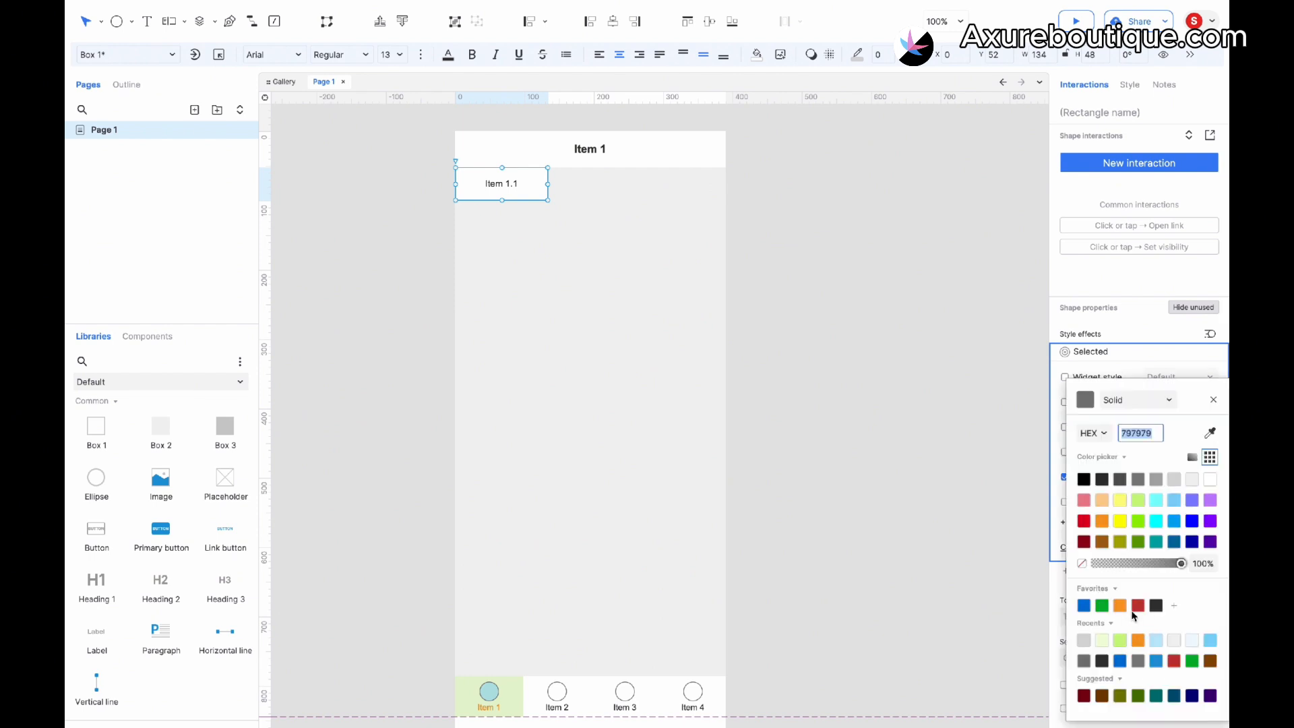
{"action": "left_click", "coordinate": [1175, 659]}
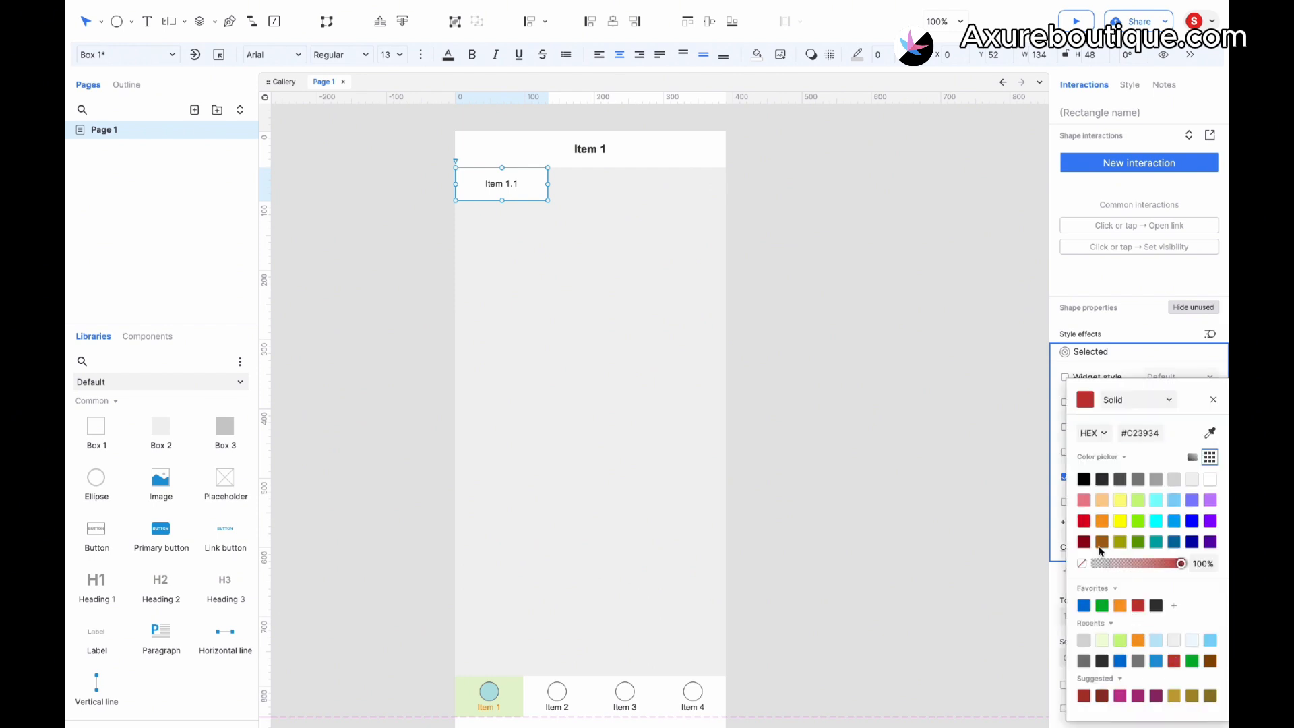
{"action": "left_click", "coordinate": [1157, 662]}
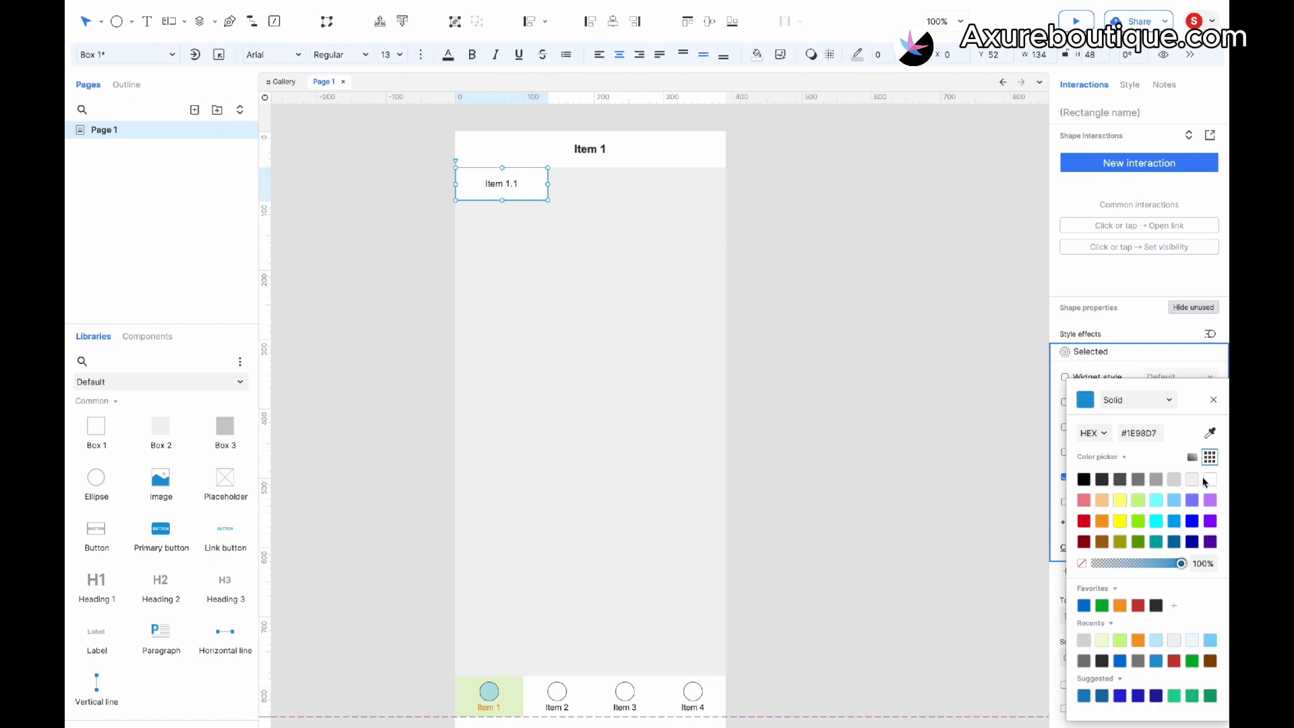
{"action": "left_click", "coordinate": [1213, 400]}
{"action": "left_click", "coordinate": [1109, 522]}
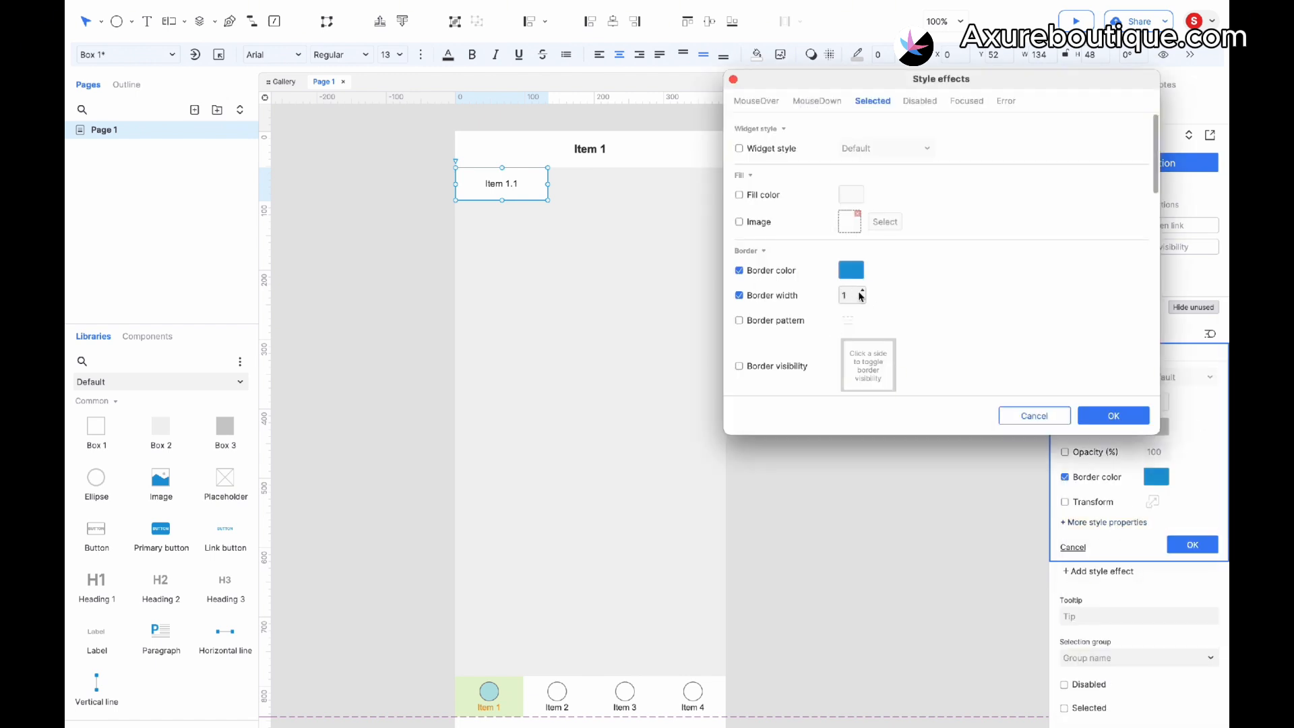
{"action": "left_click", "coordinate": [1121, 418]}
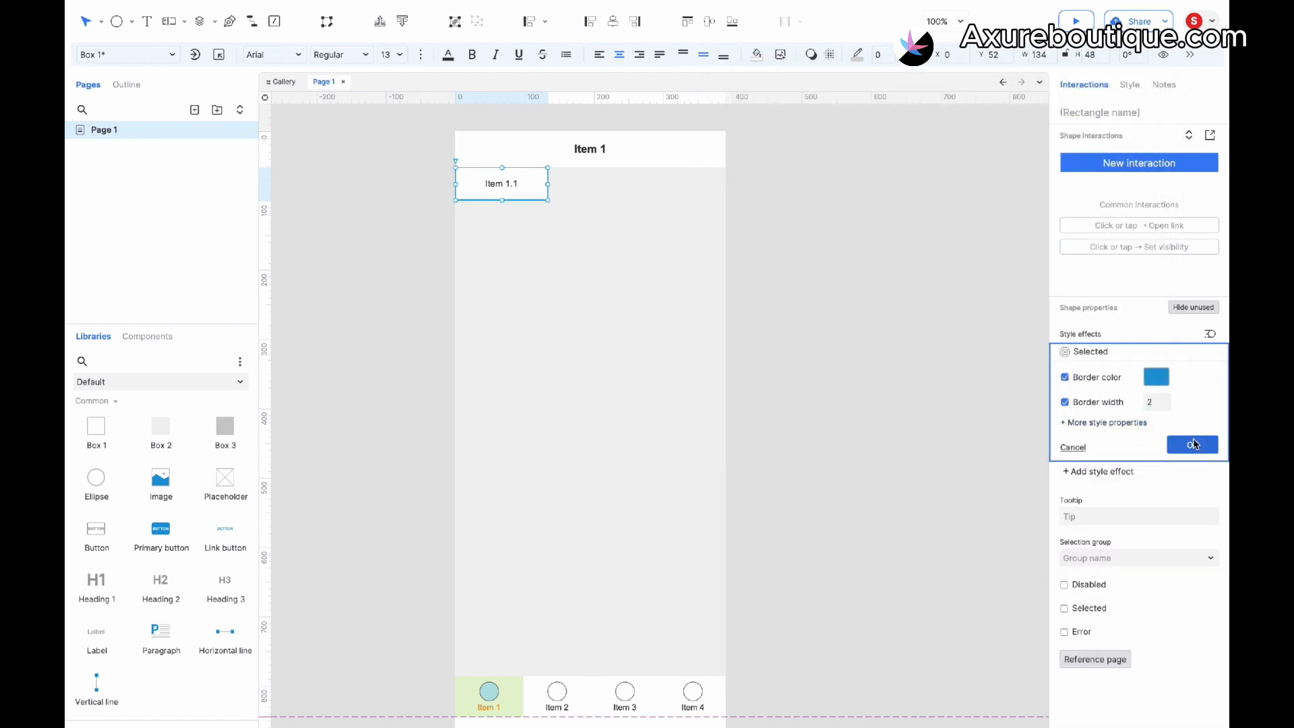
{"action": "left_click", "coordinate": [1194, 444]}
- Mark the tab as selected
{"action": "right_click", "coordinate": [511, 184]}
{"action": "mouse_move", "coordinate": [552, 383]}
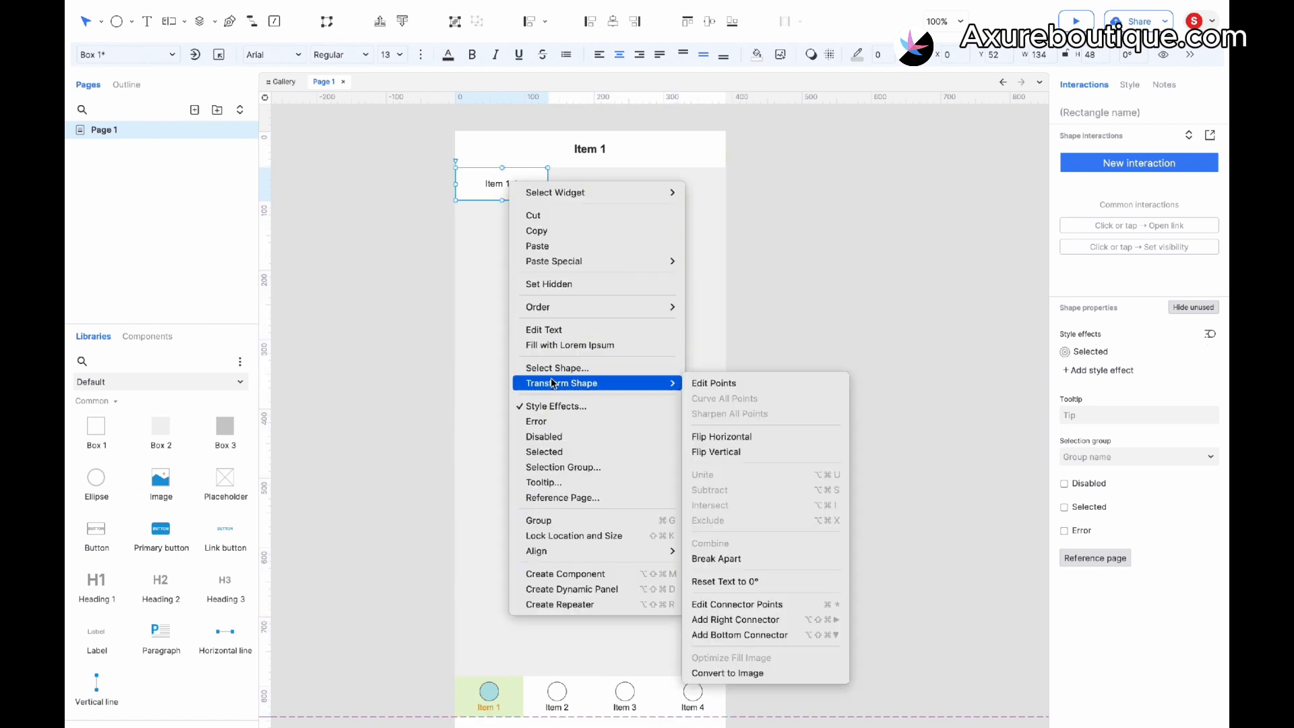
{"action": "left_click", "coordinate": [551, 459]}
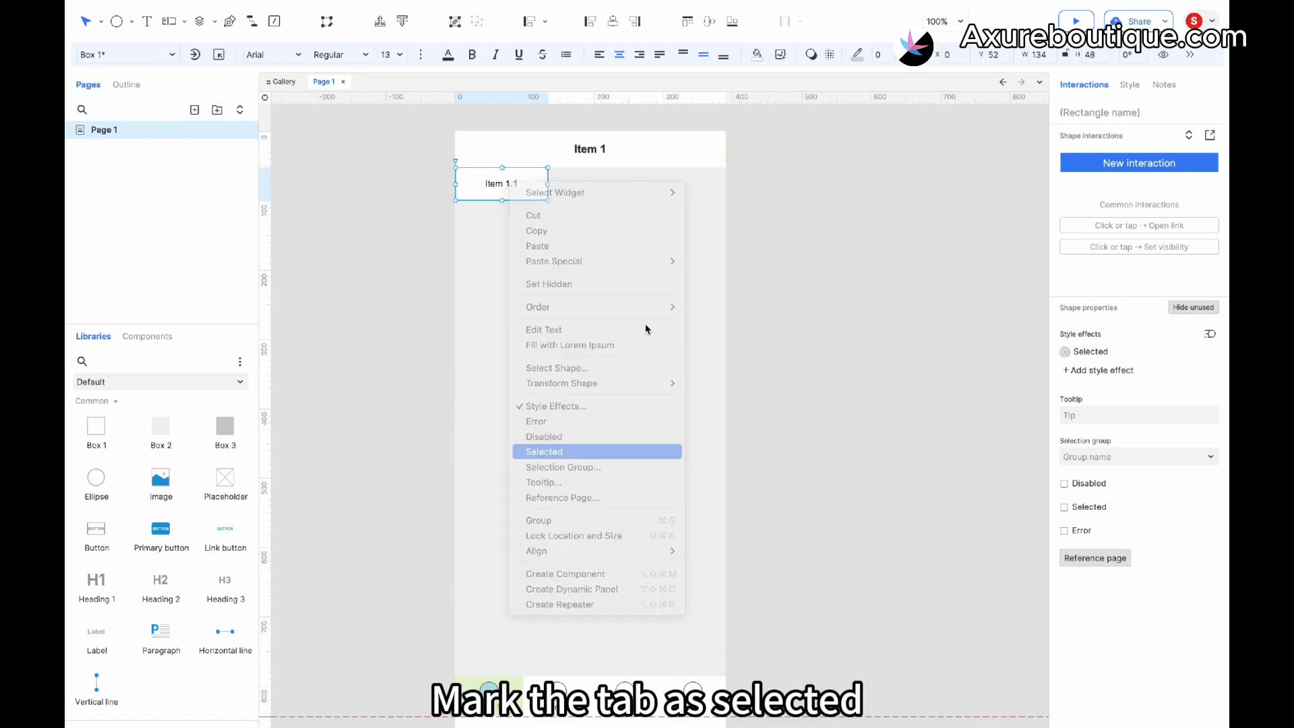
{"action": "left_click", "coordinate": [665, 307]}
- Duplicate the tab twice into a row of three tabs and fit the row to 390 px wide
{"action": "left_click", "coordinate": [527, 180]}
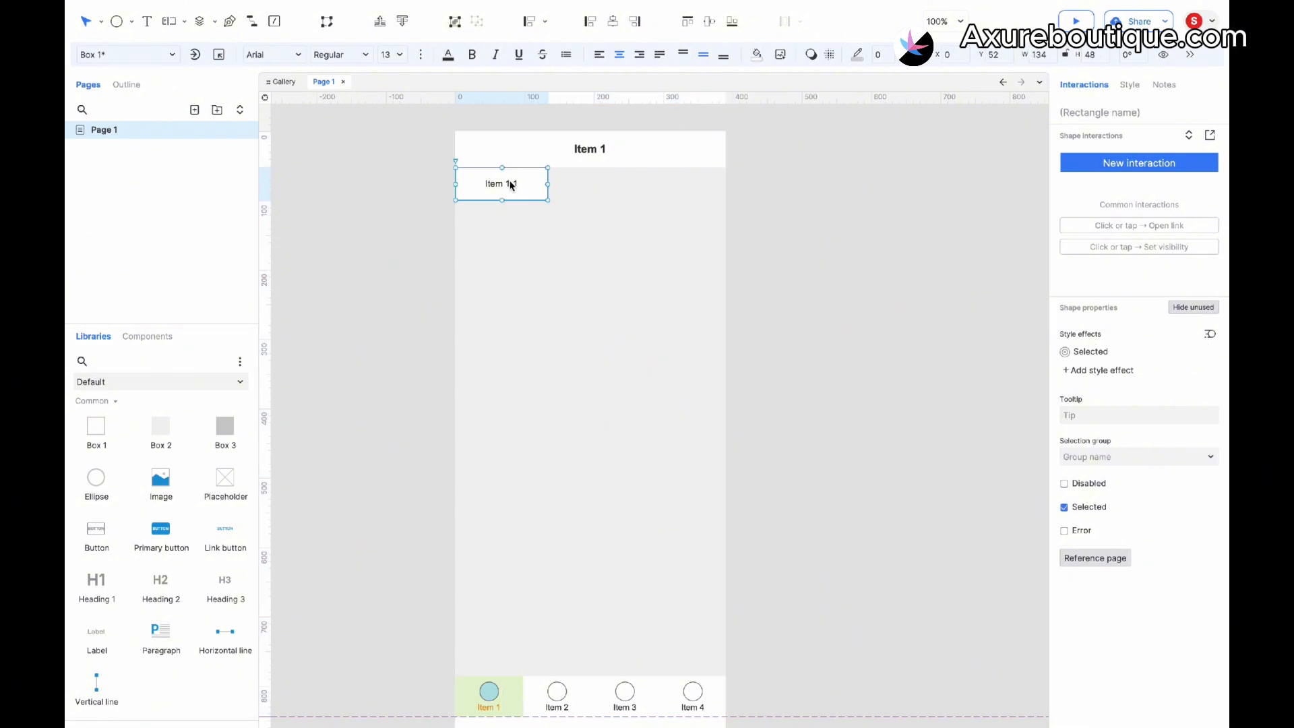
{"action": "left_click_drag", "start_coordinate": [508, 184], "coordinate": [595, 178]}
{"action": "key", "text": "super+d"}
{"action": "left_click", "coordinate": [598, 189], "text": "shift"}
{"action": "left_click", "coordinate": [507, 189], "text": "shift"}
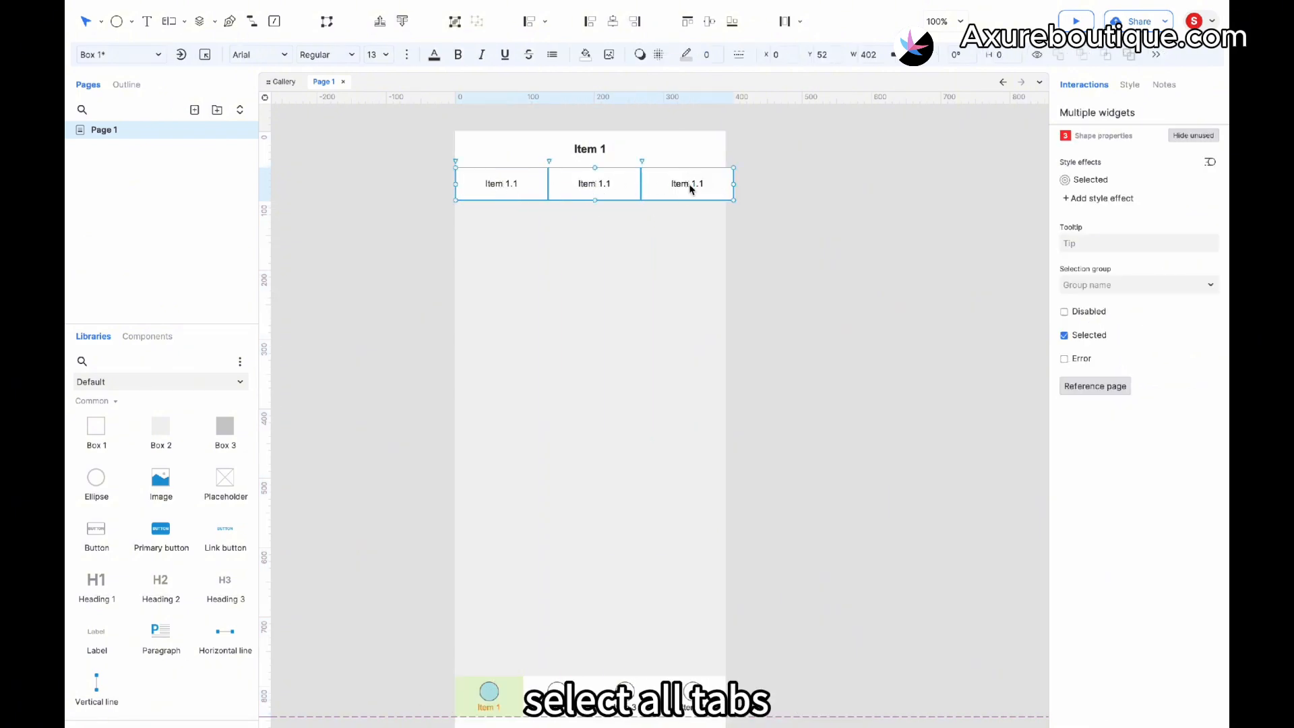
{"action": "left_click_drag", "start_coordinate": [733, 184], "coordinate": [725, 184]}
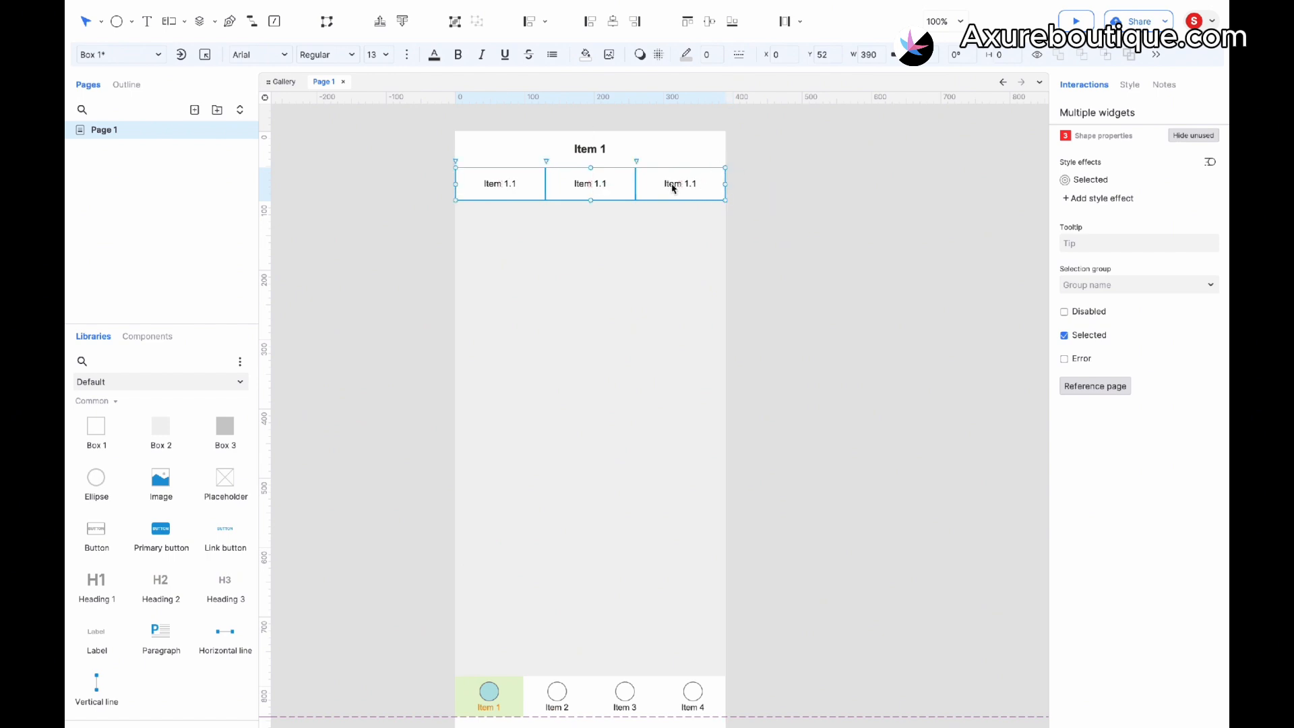
- Assign all three tabs to a selection group named 2
{"action": "right_click", "coordinate": [598, 189]}
{"action": "left_click", "coordinate": [644, 453]}
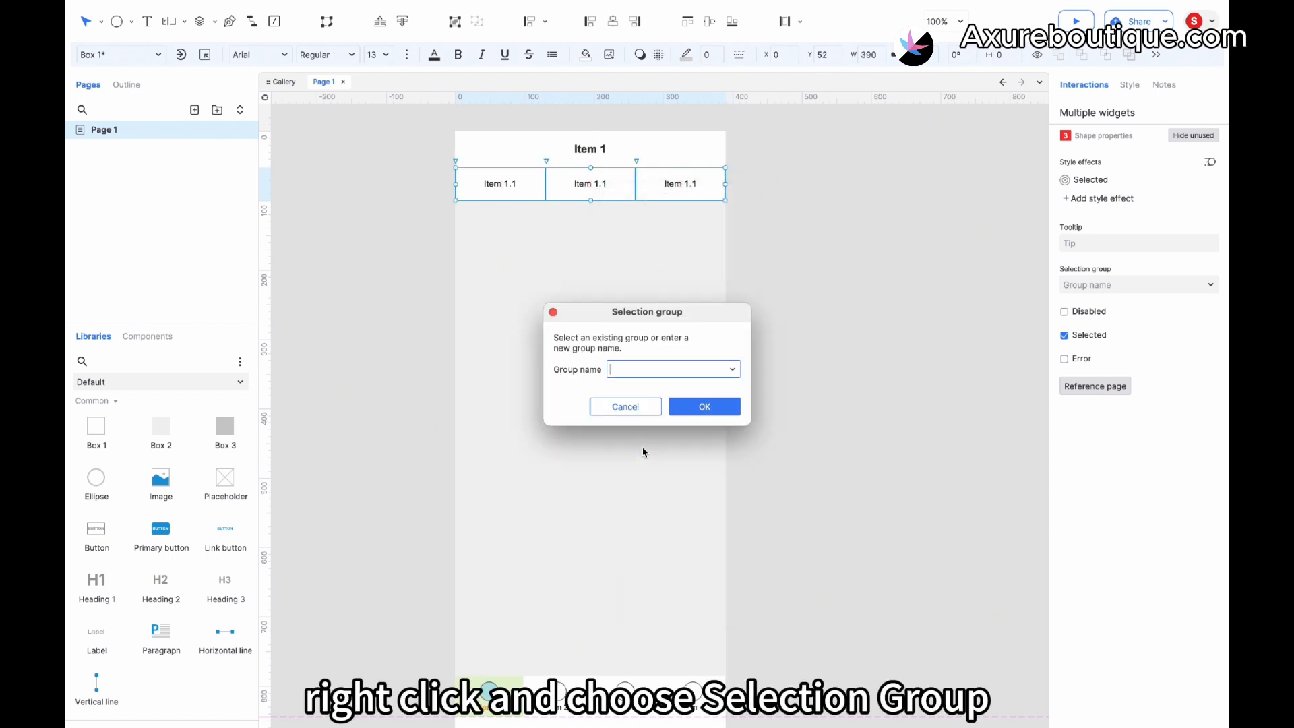
{"action": "type", "text": "2"}
{"action": "left_click", "coordinate": [702, 407]}
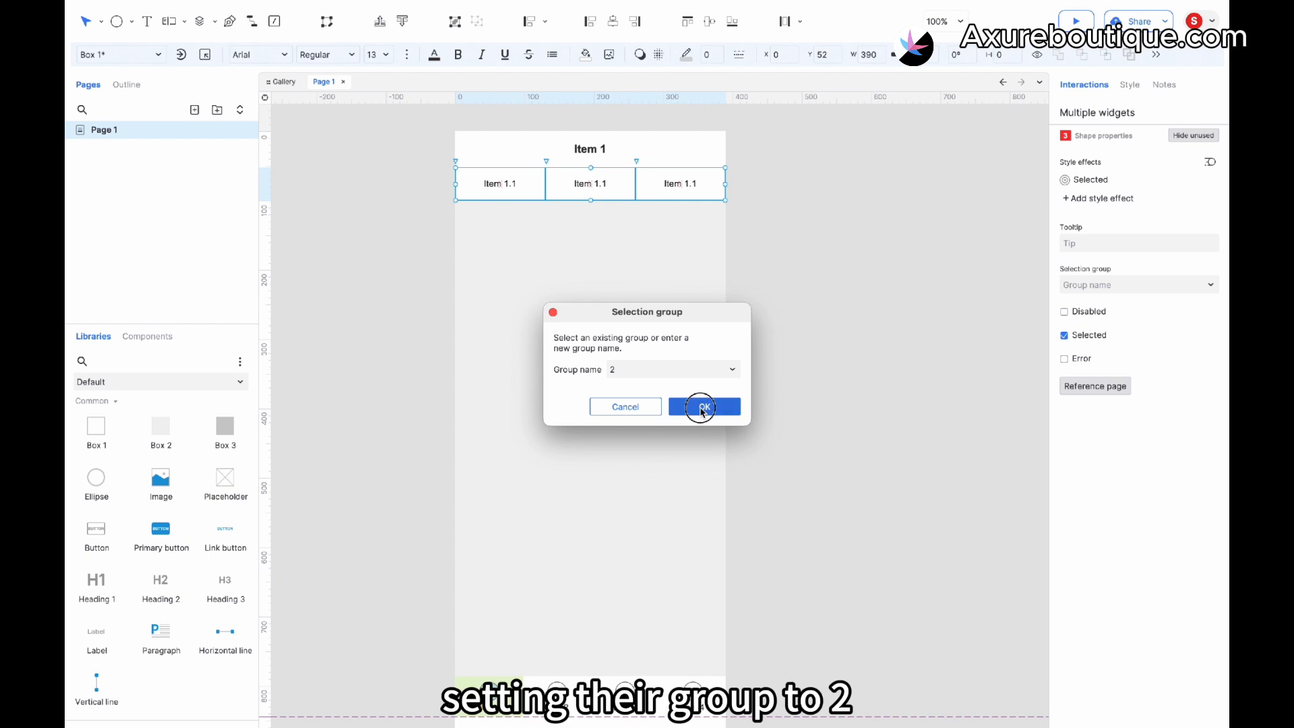
- Relabel the second and third tabs as "Item 1.2" and "Item 1.3"
{"action": "left_click", "coordinate": [499, 205]}
{"action": "left_click", "coordinate": [605, 182]}
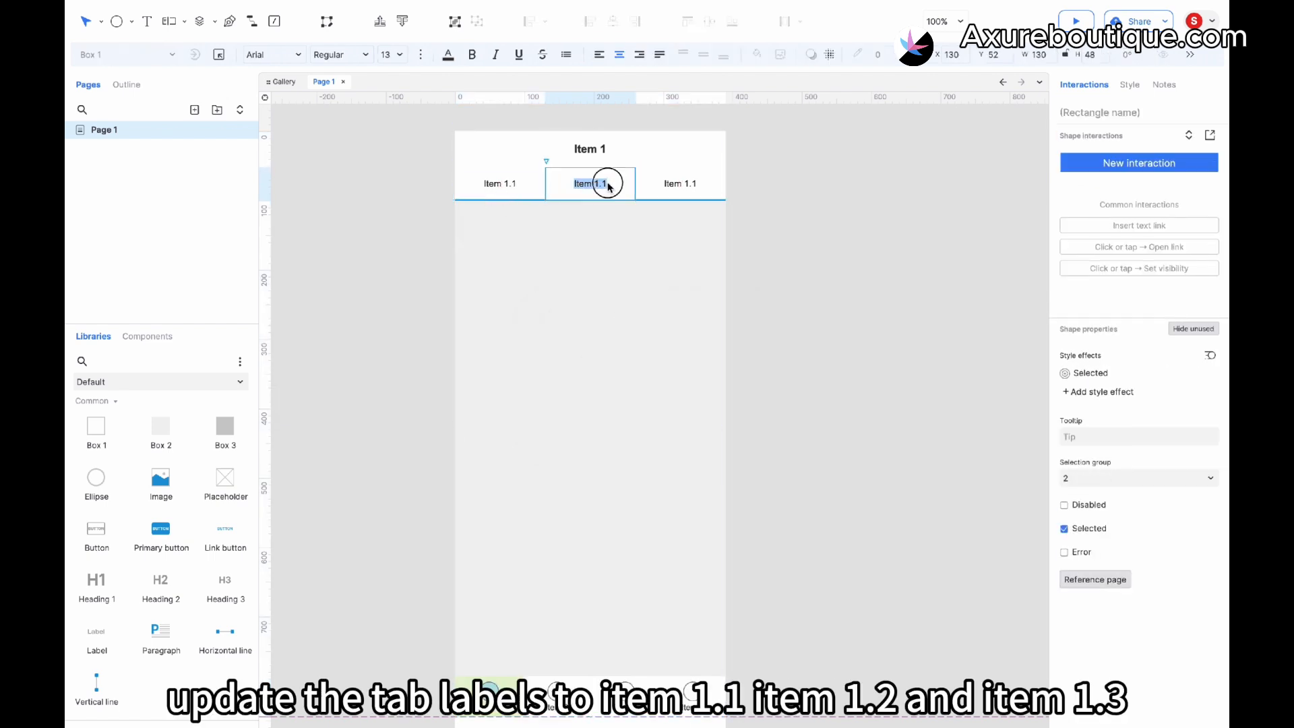
{"action": "left_click", "coordinate": [720, 189]}
{"action": "double_click", "coordinate": [713, 182]}
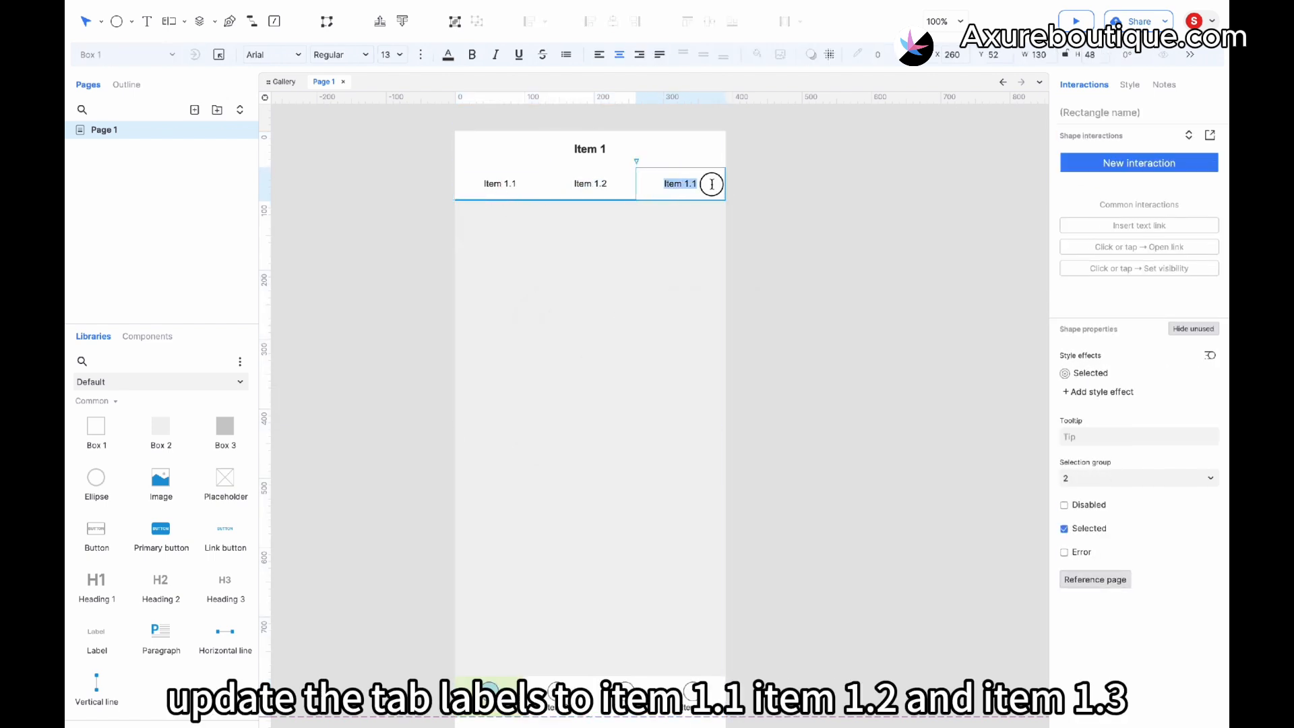
{"action": "left_click", "coordinate": [698, 184]}
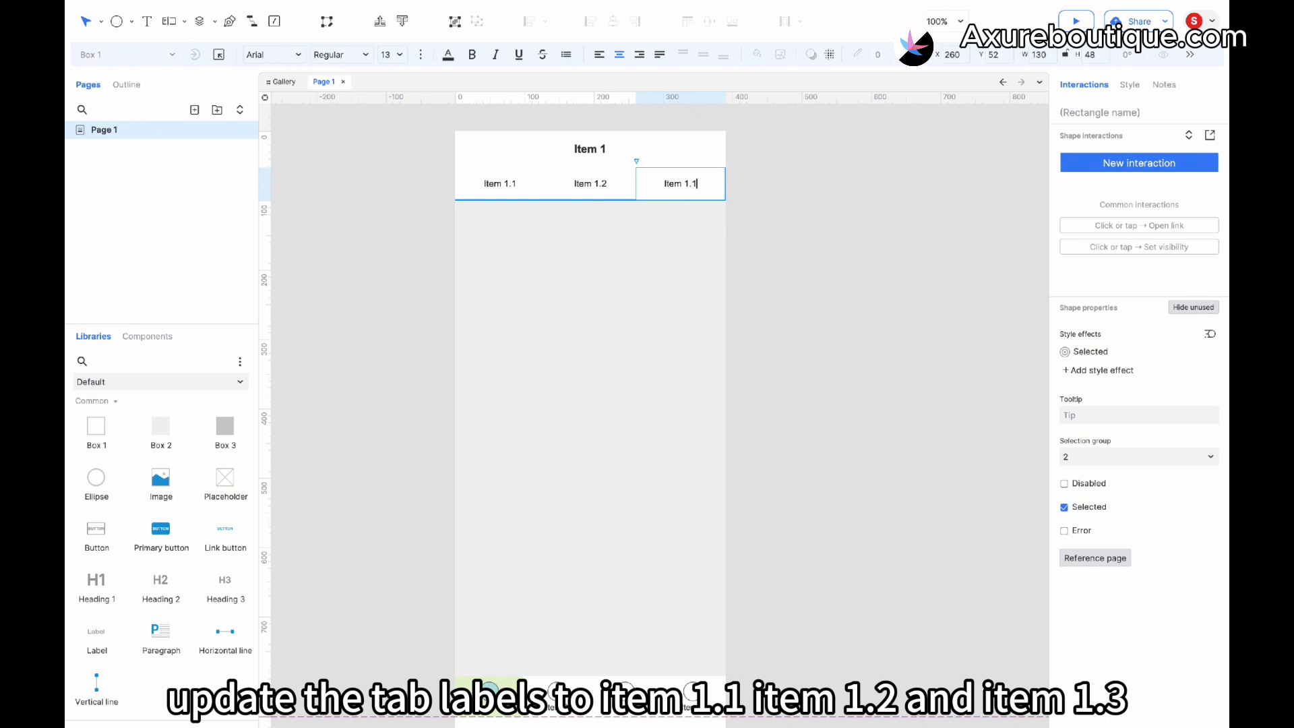
{"action": "left_click", "coordinate": [745, 176]}
- Fill the header bar with light blue #81D3F8
{"action": "left_click", "coordinate": [704, 153]}
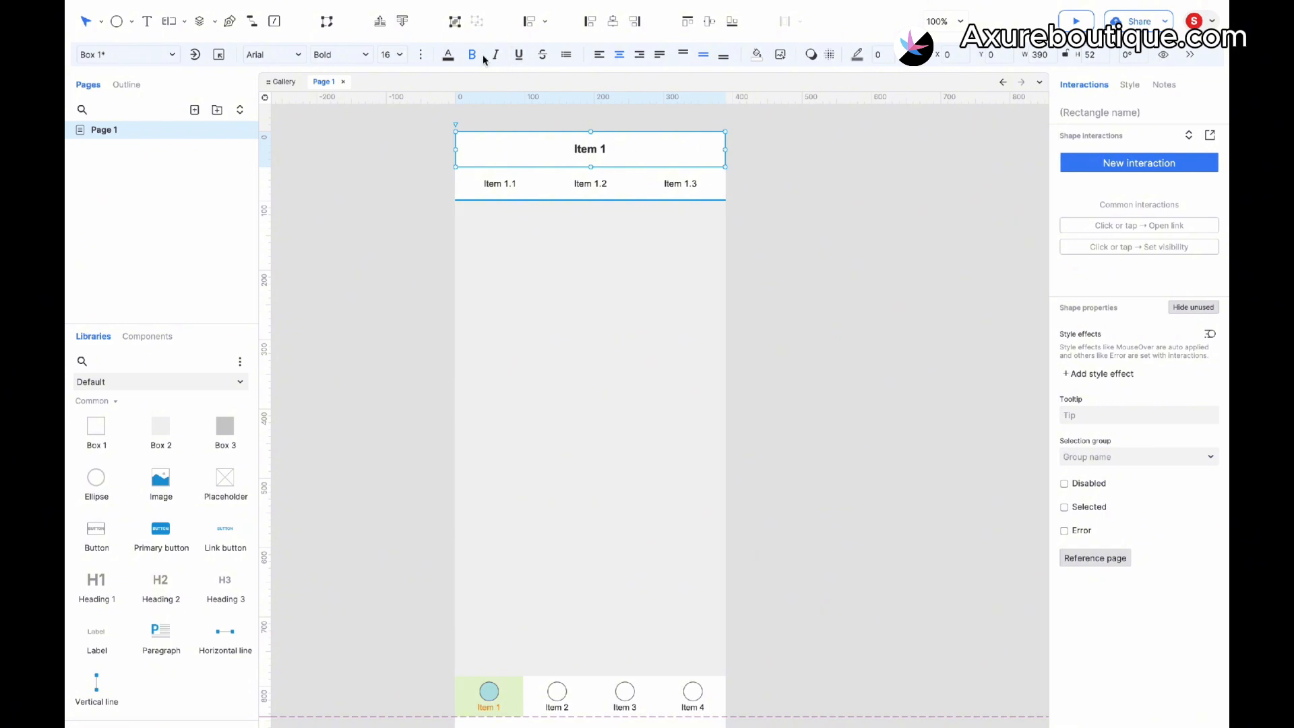
{"action": "left_click", "coordinate": [757, 54]}
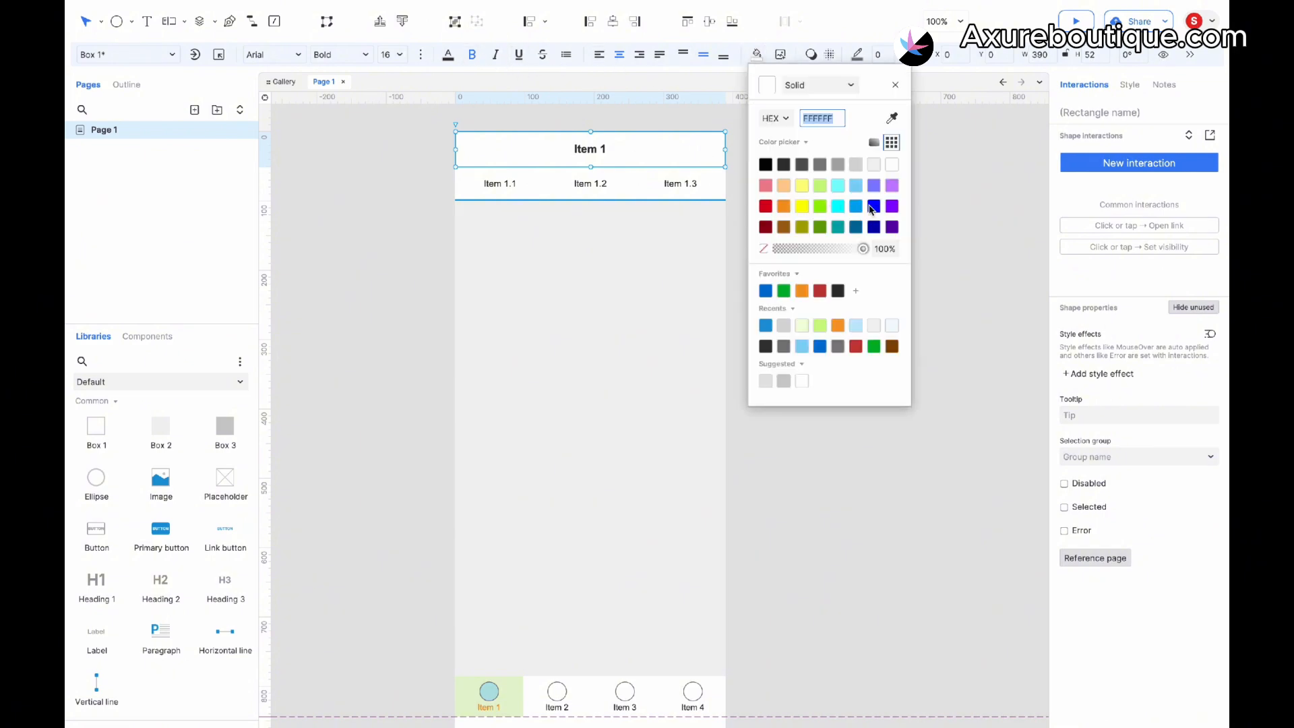
{"action": "left_click", "coordinate": [856, 325]}
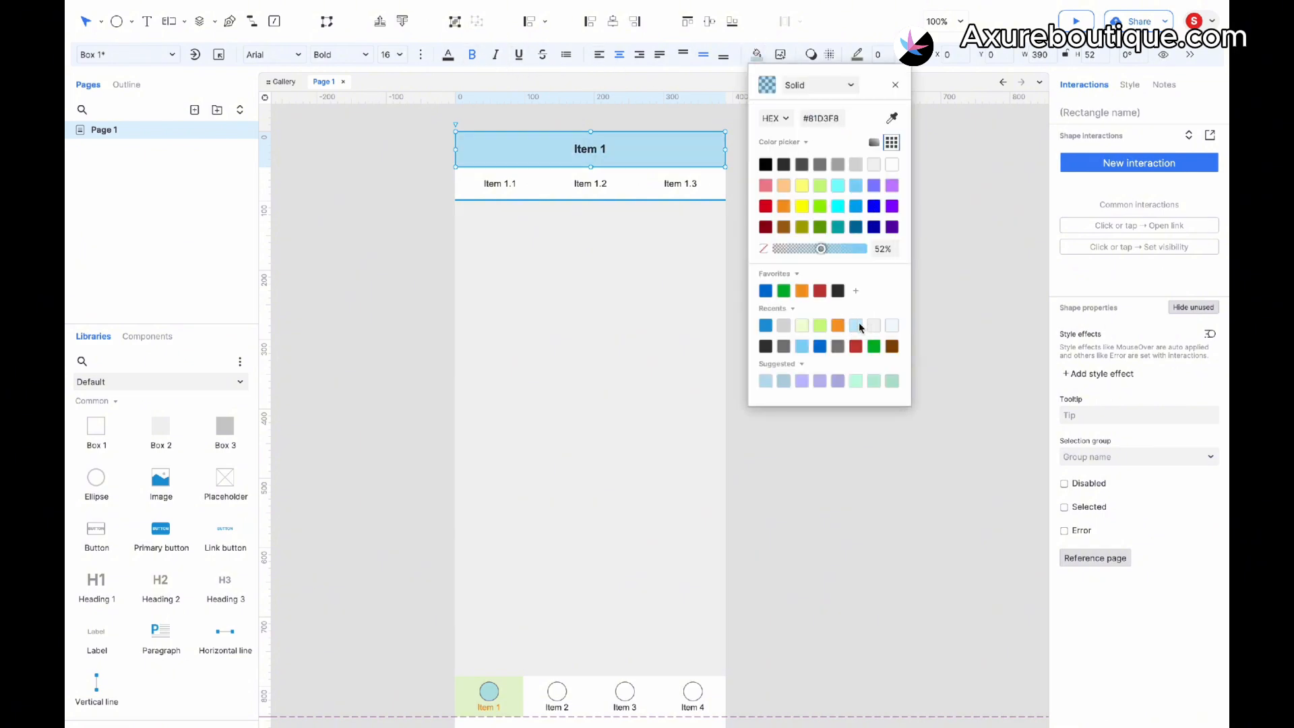
{"action": "left_click", "coordinate": [627, 311]}
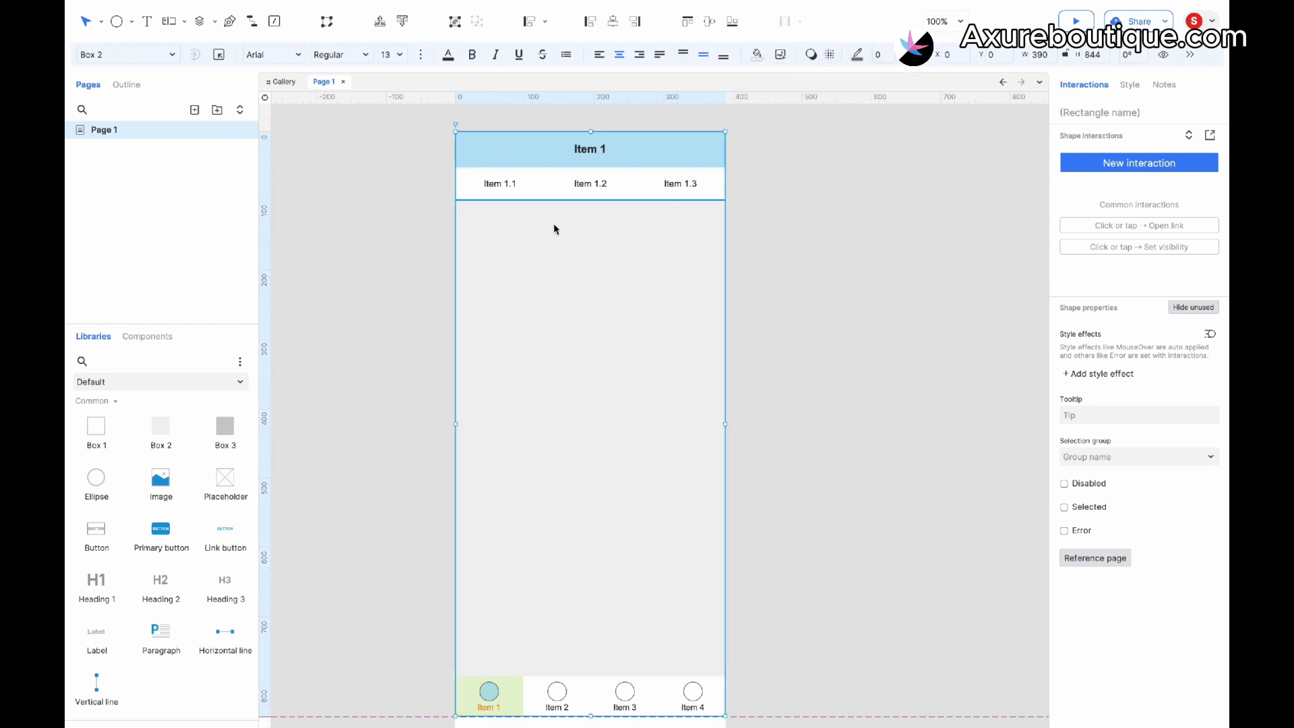
- Clear the selected state on the second and third tabs
{"action": "left_click", "coordinate": [583, 188]}
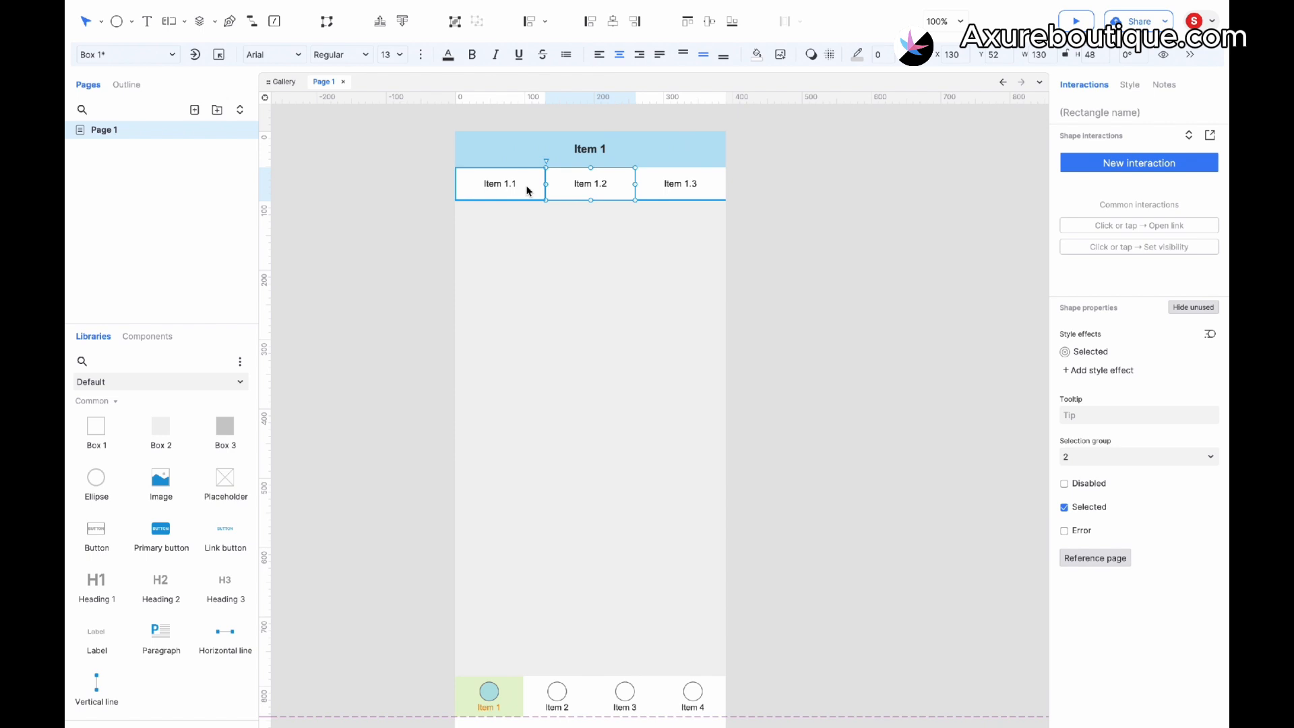
{"action": "right_click", "coordinate": [592, 187]}
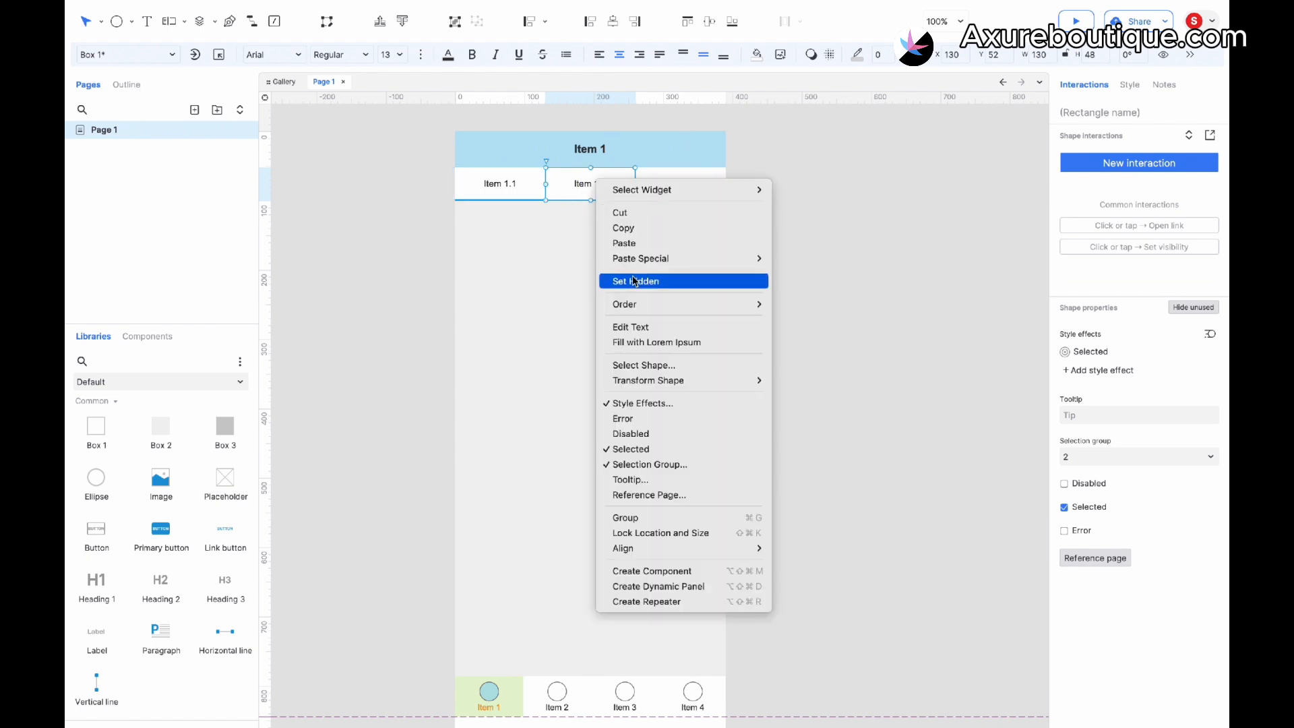
{"action": "left_click", "coordinate": [634, 449]}
{"action": "left_click", "coordinate": [673, 182]}
{"action": "right_click", "coordinate": [672, 177]}
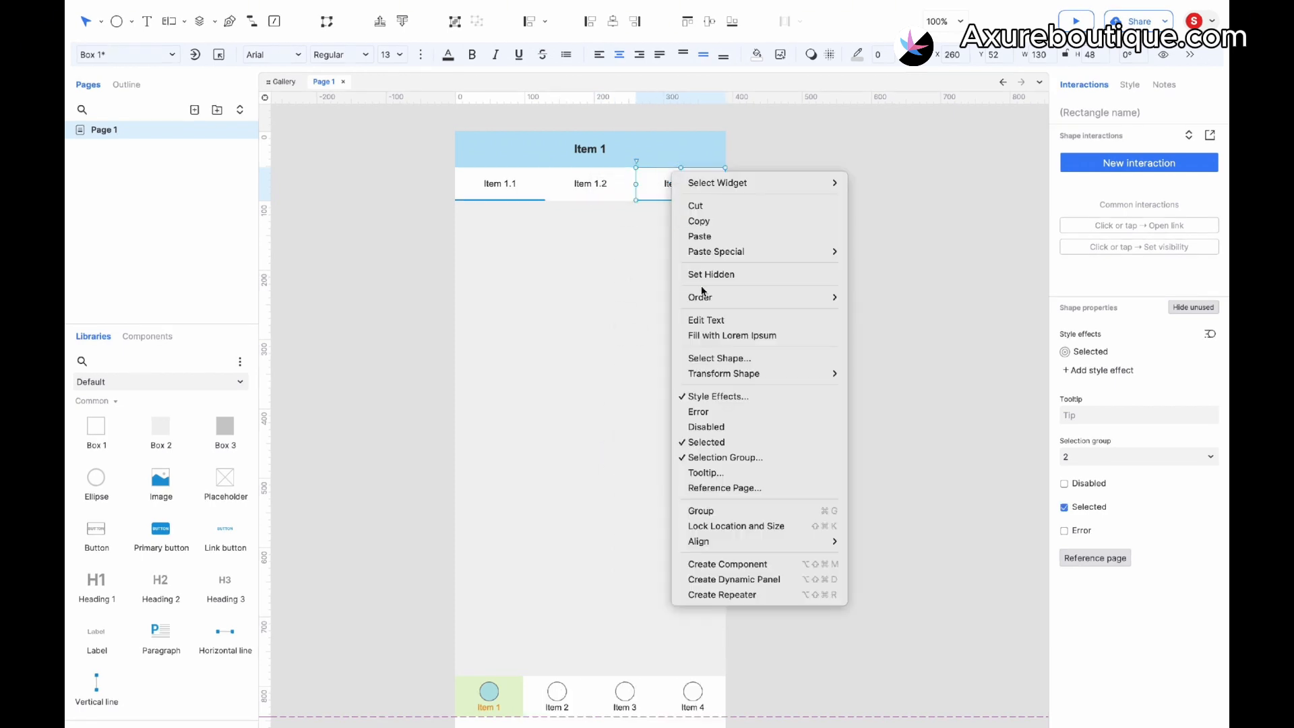
{"action": "left_click", "coordinate": [706, 442]}
- Add a click or tap interaction to the first tab that sets this widget selected to true
{"action": "left_click", "coordinate": [494, 182]}
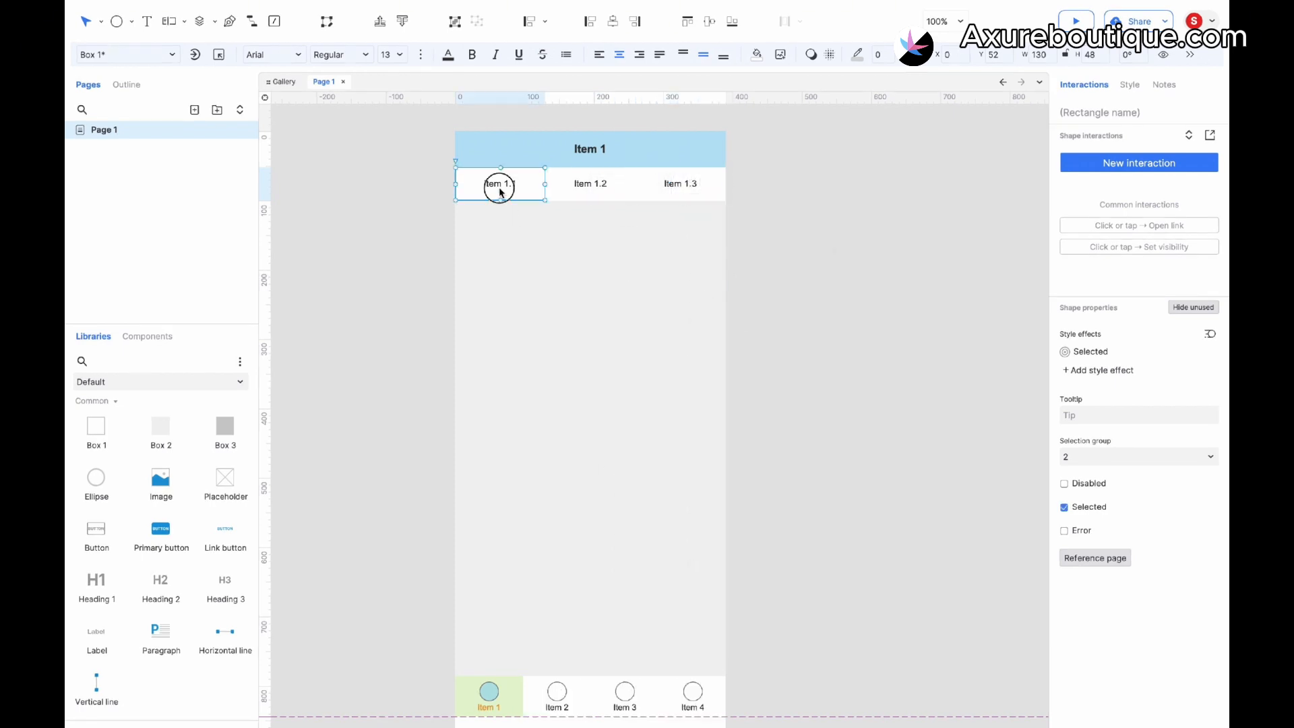
{"action": "left_click", "coordinate": [1139, 162]}
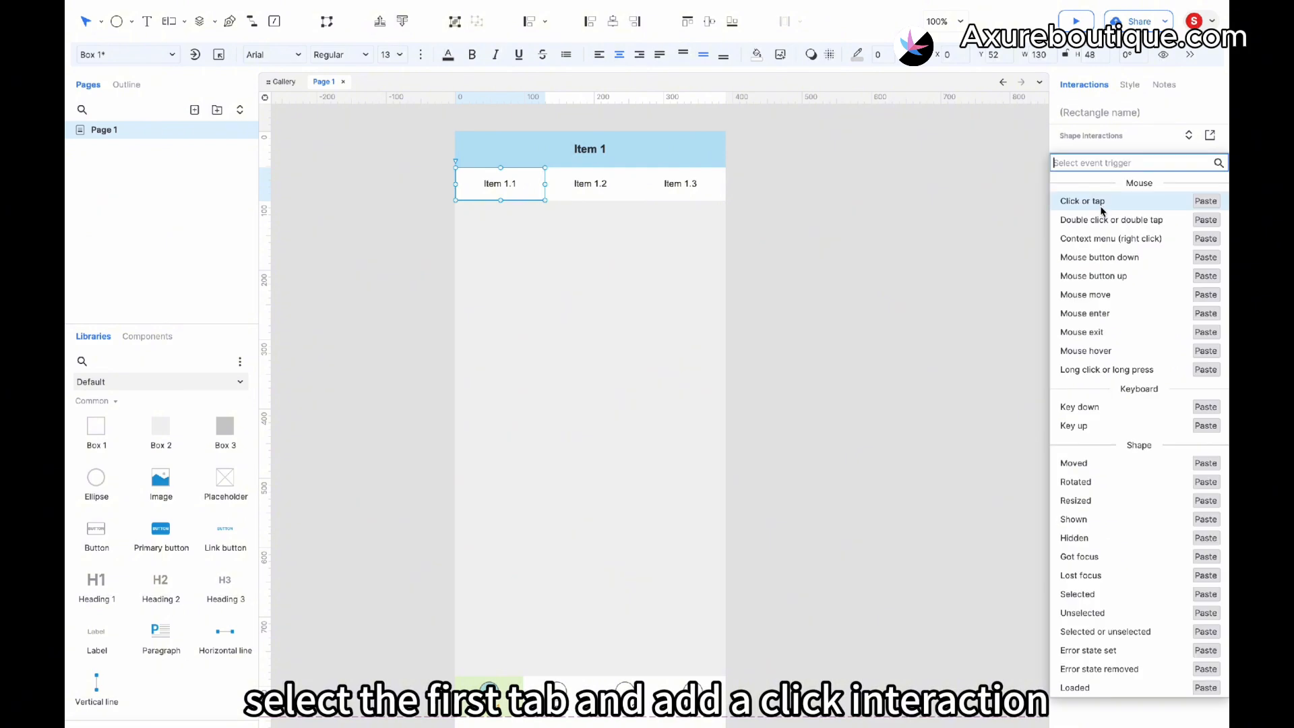
{"action": "left_click", "coordinate": [1099, 201]}
{"action": "left_click", "coordinate": [1109, 387]}
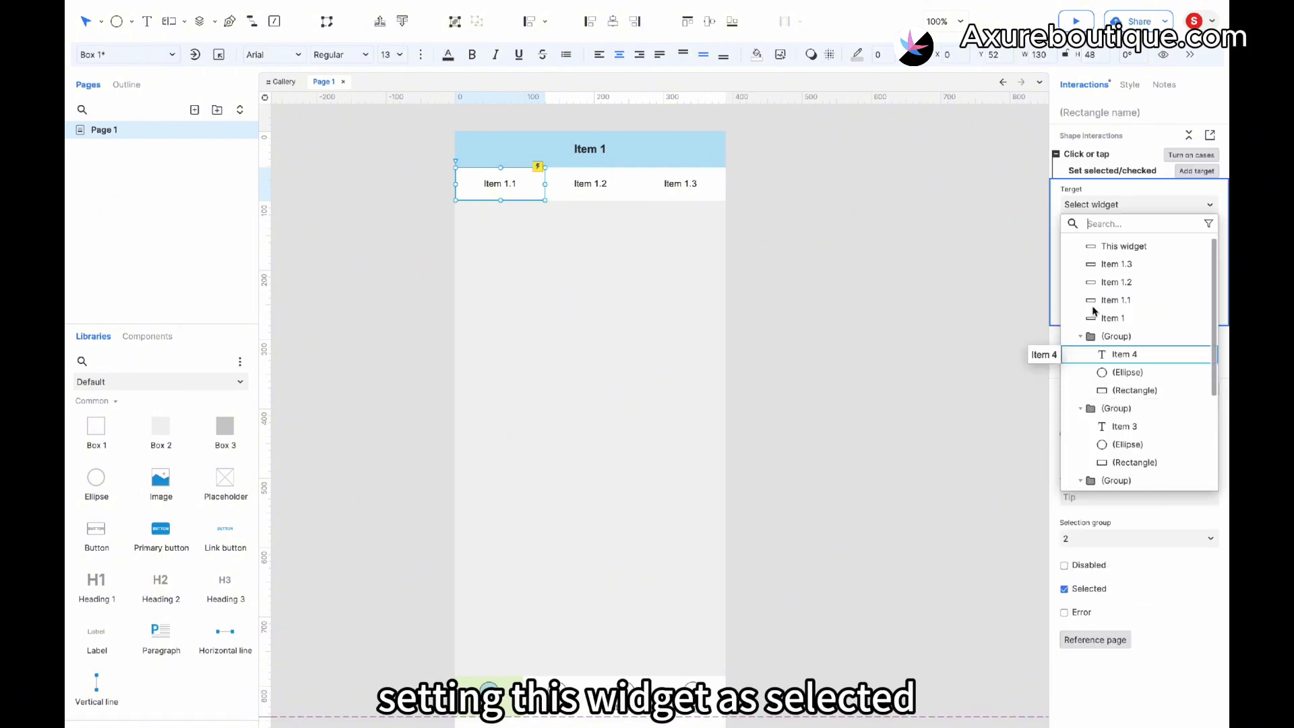
{"action": "left_click", "coordinate": [1107, 251]}
{"action": "left_click", "coordinate": [1181, 320]}
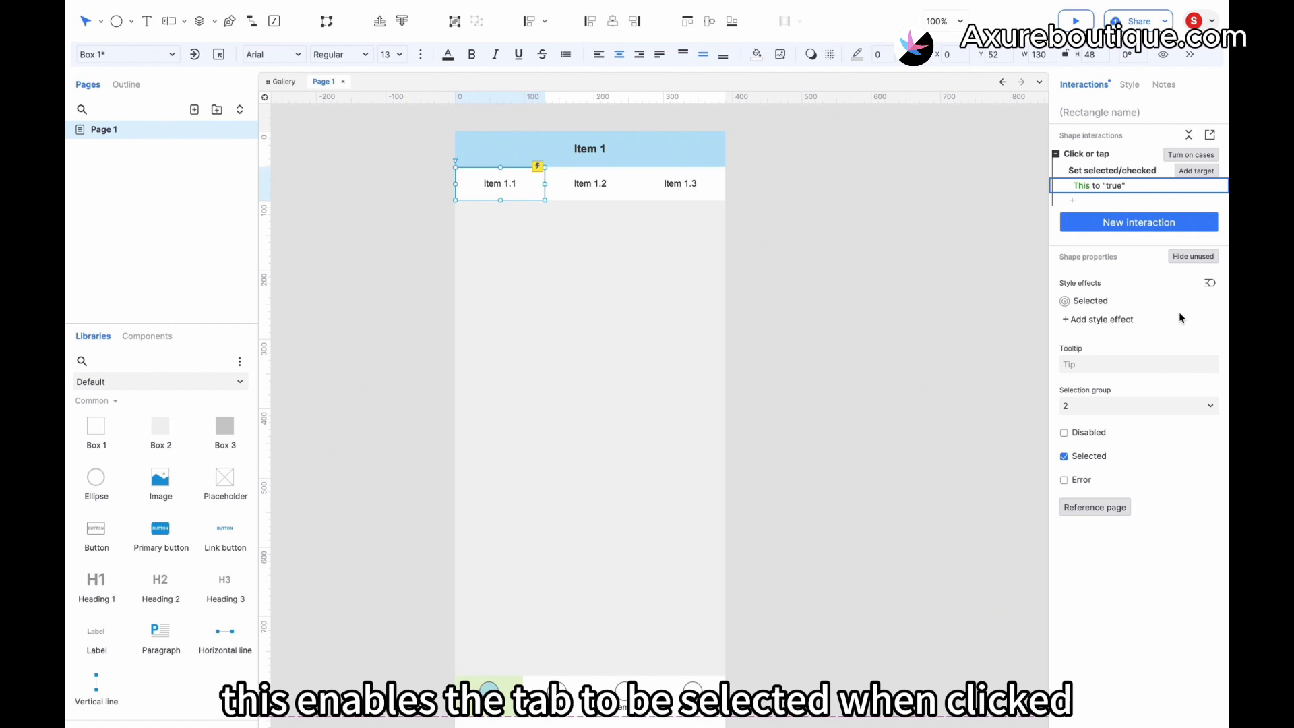
- Copy the first tab's click interaction and paste it onto the second and third tabs
{"action": "left_click", "coordinate": [1110, 170]}
{"action": "key", "text": "ctrl+c"}
{"action": "left_click", "coordinate": [558, 189]}
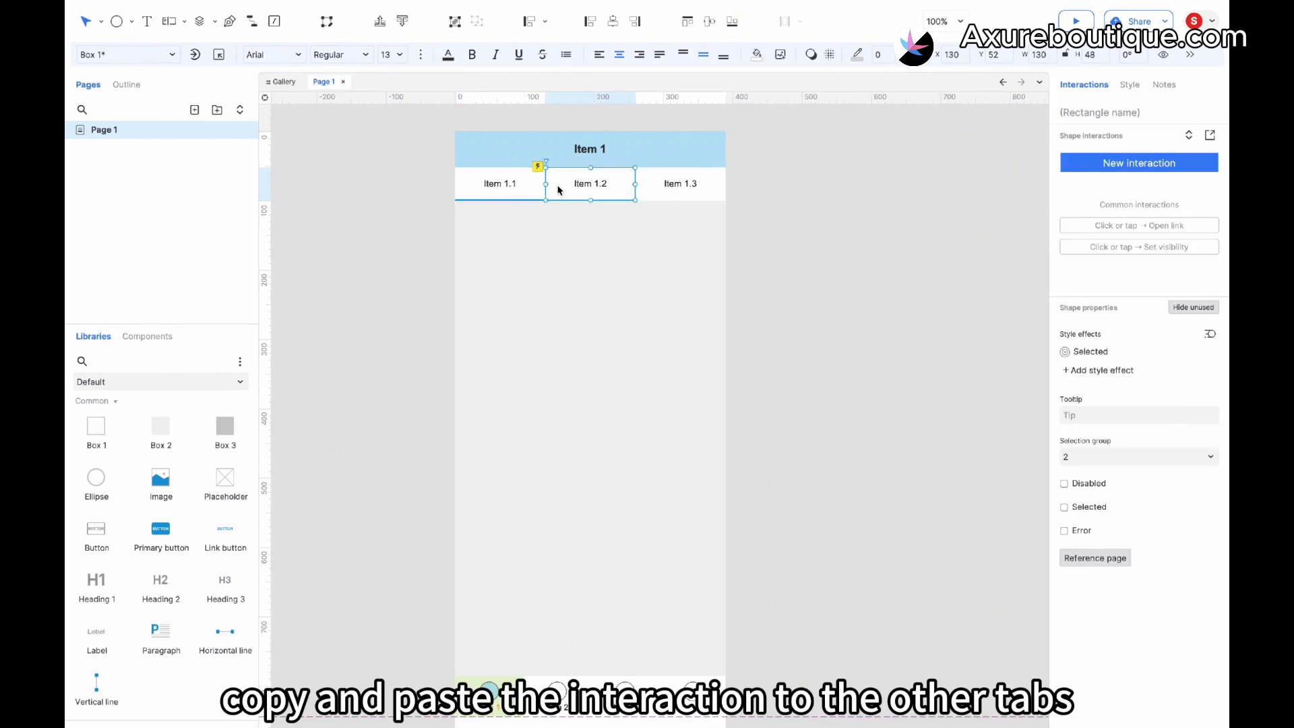
{"action": "key", "text": "ctrl+v"}
{"action": "left_click", "coordinate": [686, 187]}
{"action": "key", "text": "ctrl+v"}
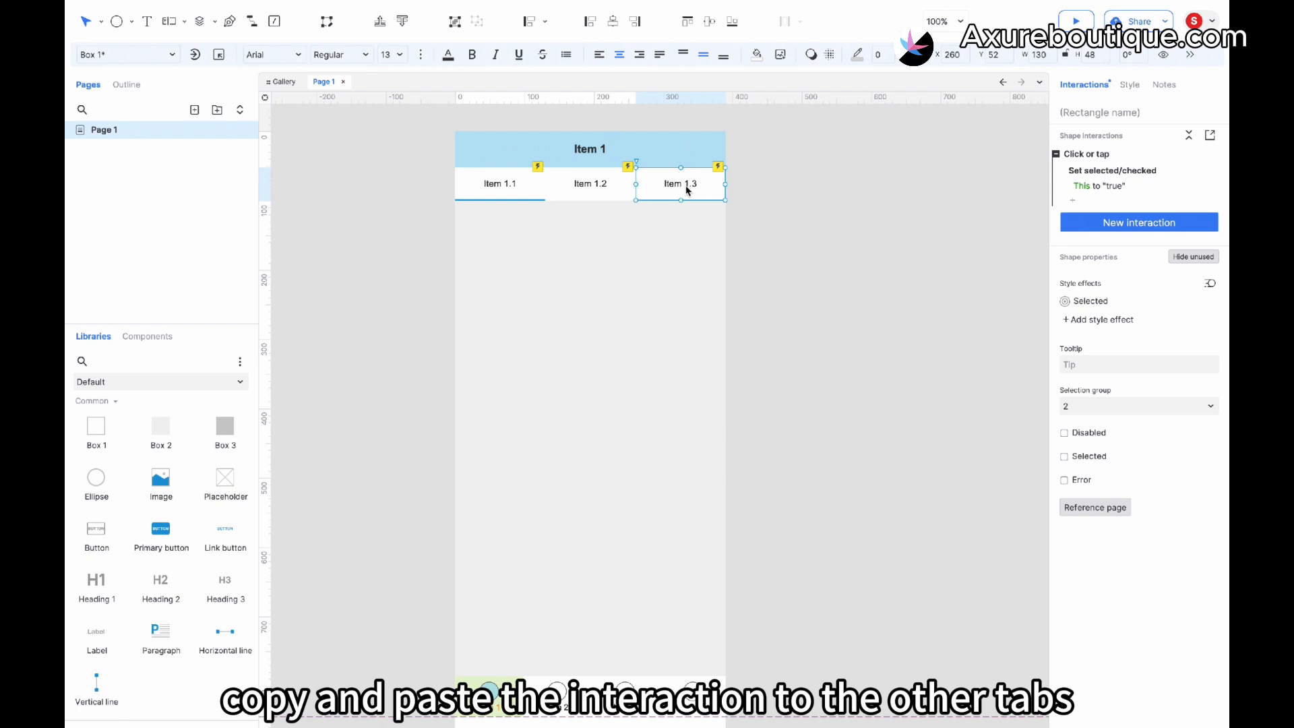
- Convert the header, tabs and background, excluding the bottom navigation bar, into a dynamic panel
{"action": "left_click", "coordinate": [763, 253]}
{"action": "scroll", "coordinate": [708, 625], "scroll_direction": "down", "scroll_amount": 1}
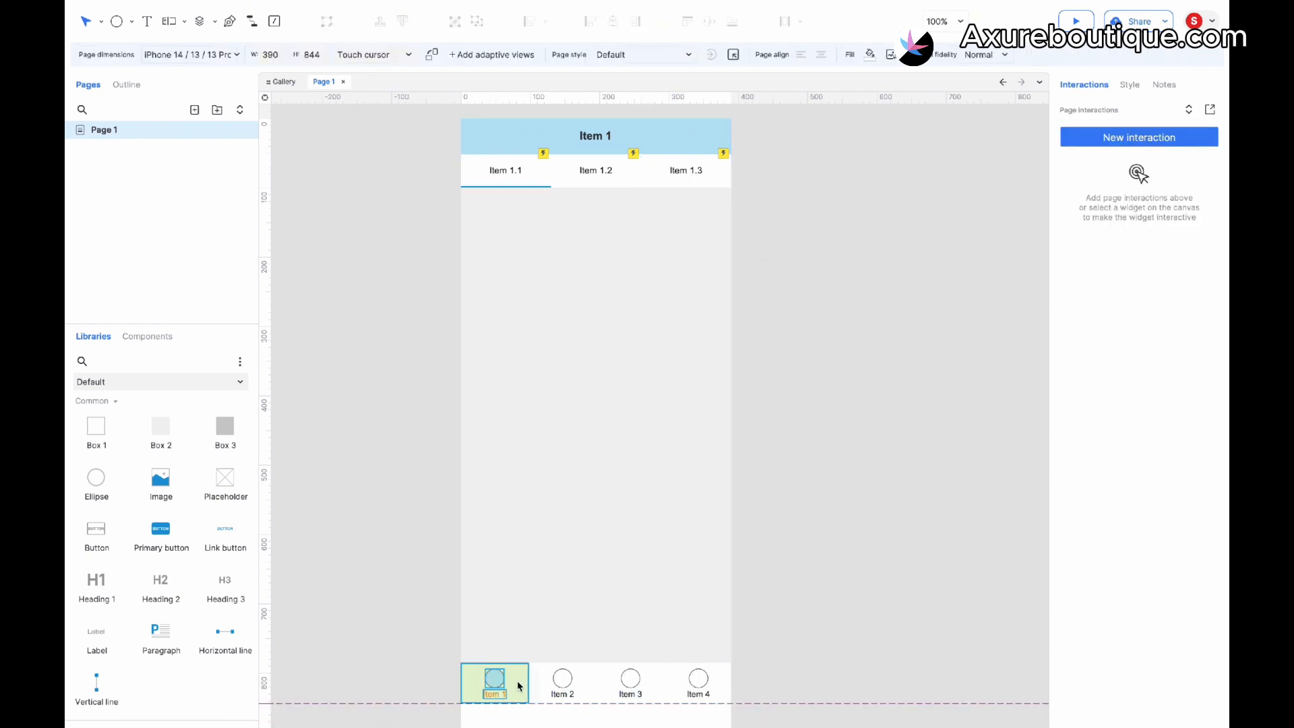
{"action": "left_click_drag", "start_coordinate": [764, 116], "coordinate": [440, 412]}
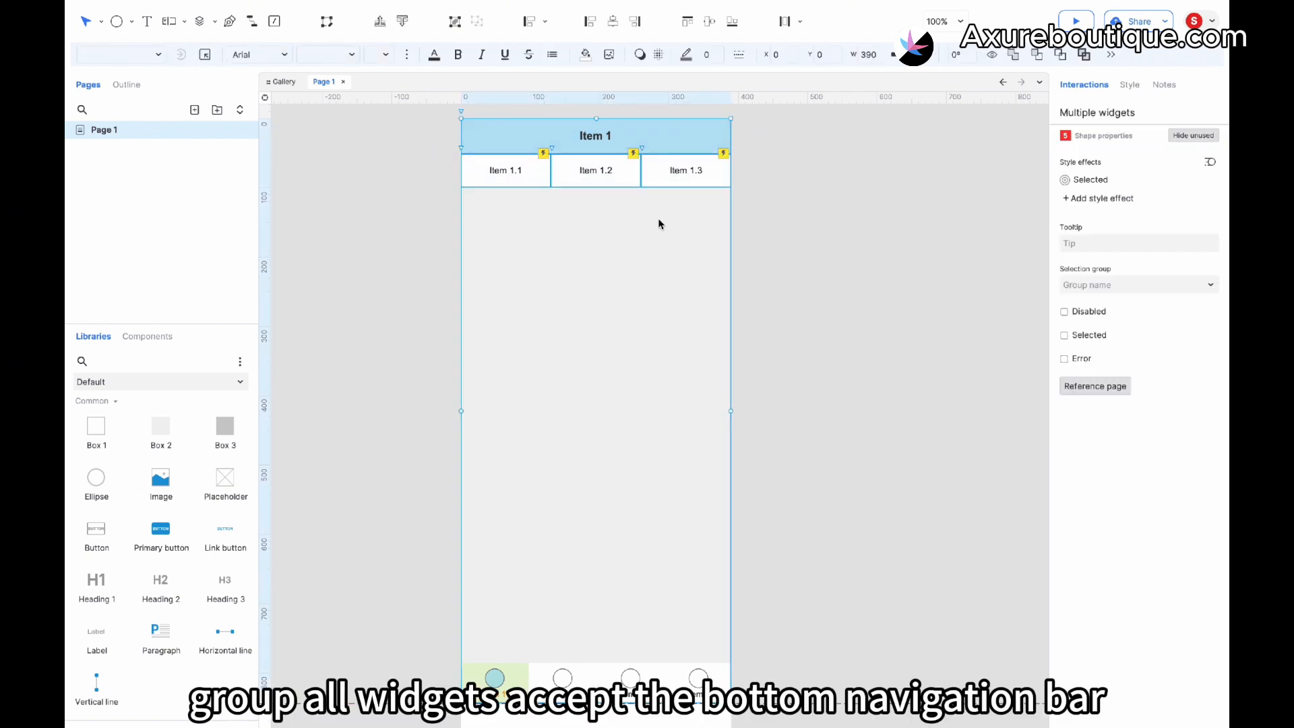
{"action": "right_click", "coordinate": [616, 318]}
{"action": "mouse_move", "coordinate": [656, 483]}
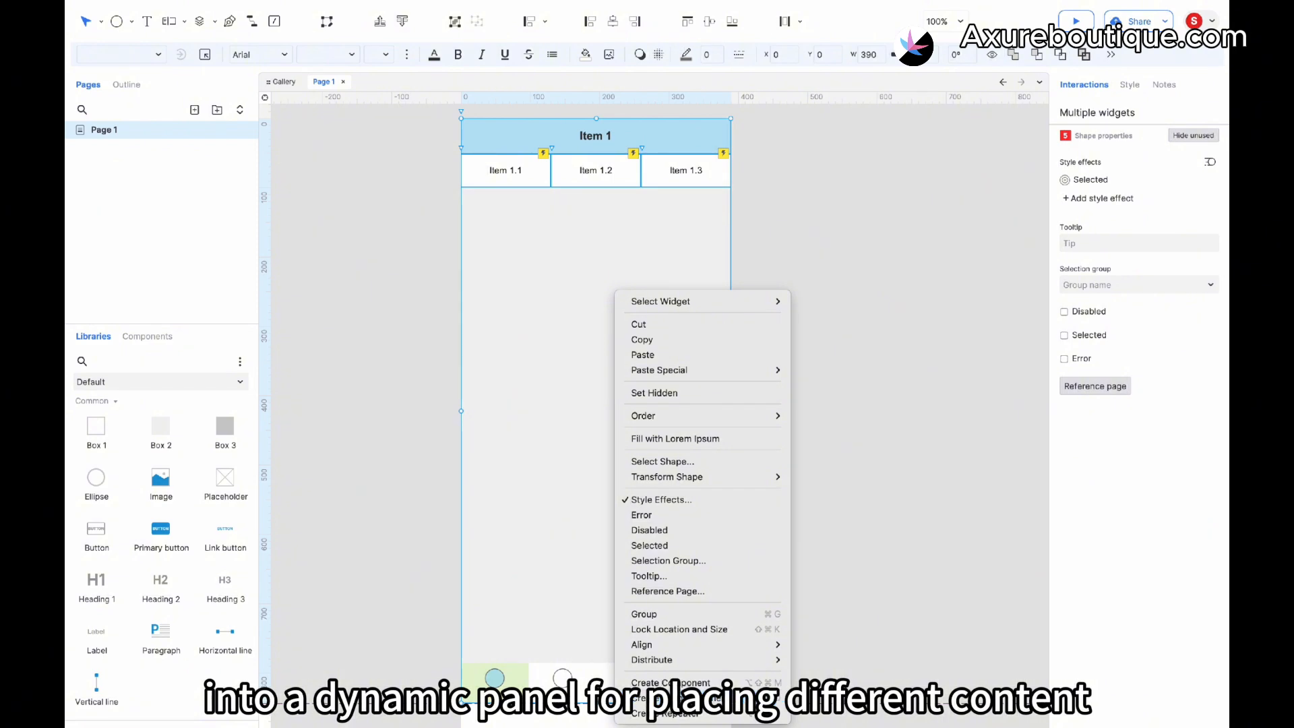
{"action": "left_click", "coordinate": [640, 698]}
{"action": "left_click", "coordinate": [789, 581]}
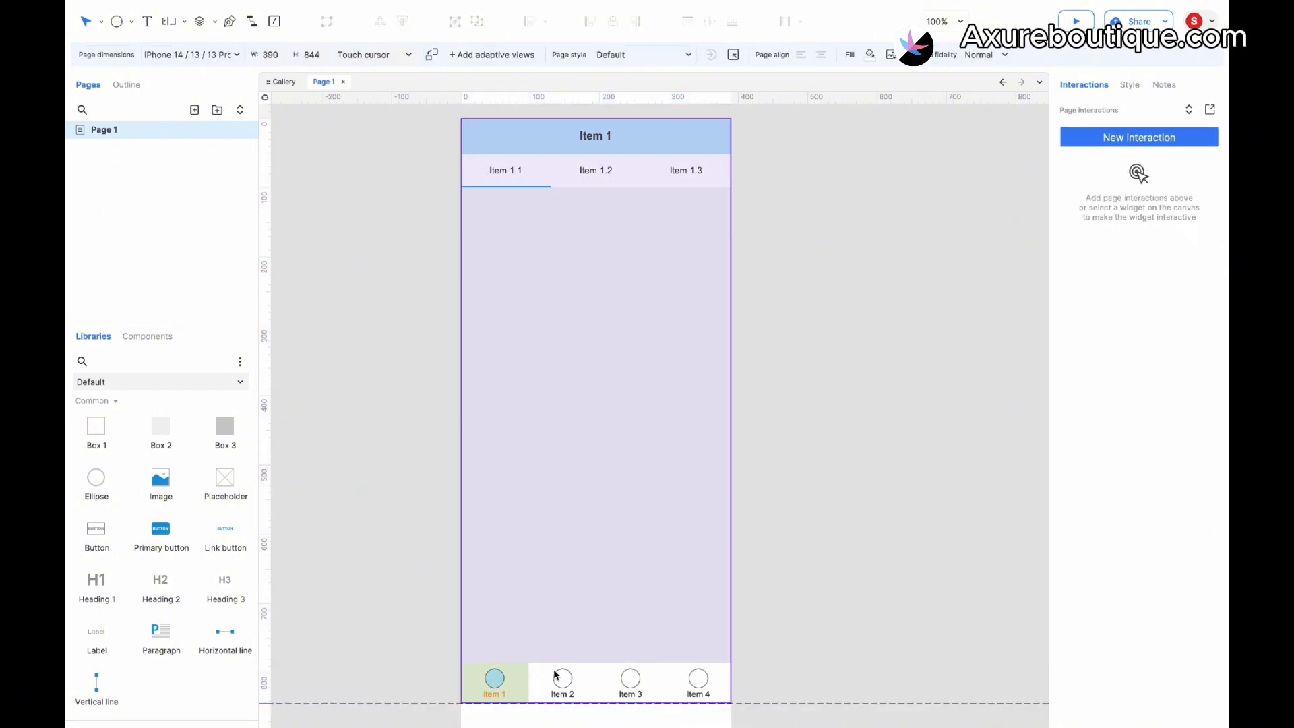
- Open the dynamic panel for editing, duplicate State 1 and switch to the new State 2
{"action": "left_click", "coordinate": [513, 683]}
{"action": "left_click", "coordinate": [505, 685]}
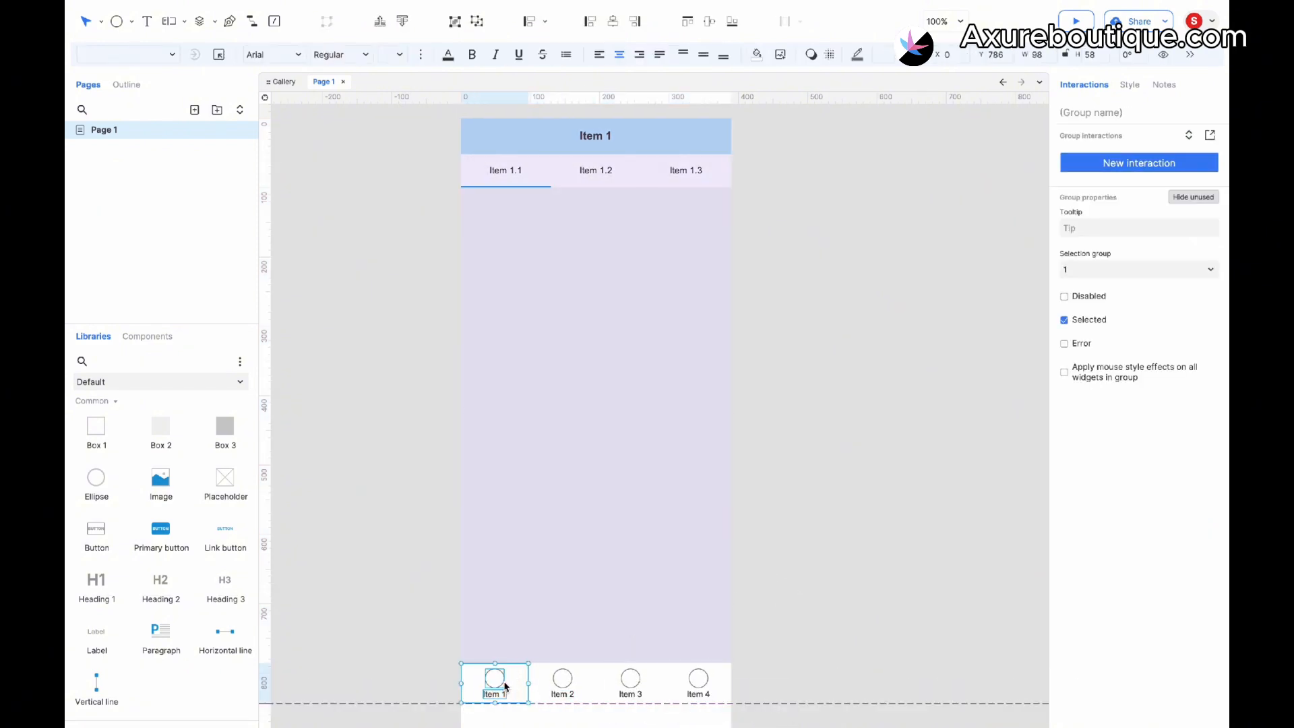
{"action": "left_click", "coordinate": [580, 479]}
{"action": "double_click", "coordinate": [600, 281]}
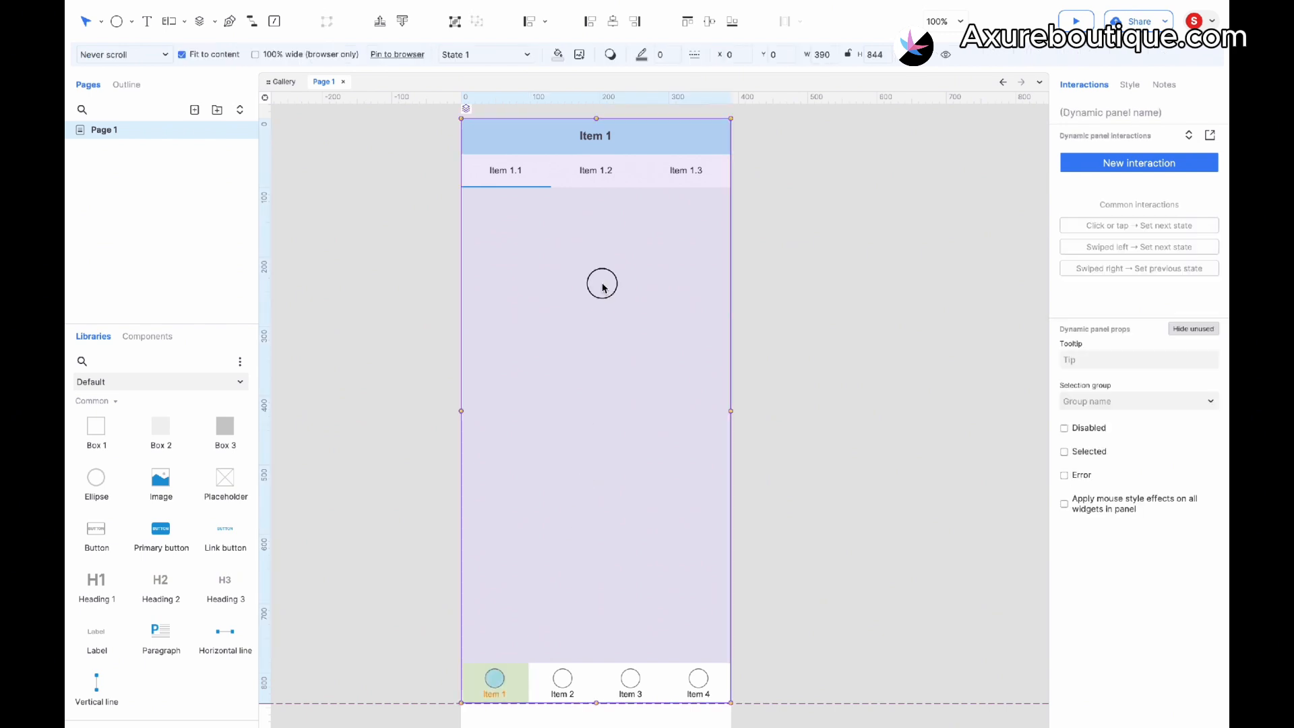
{"action": "left_click", "coordinate": [513, 122]}
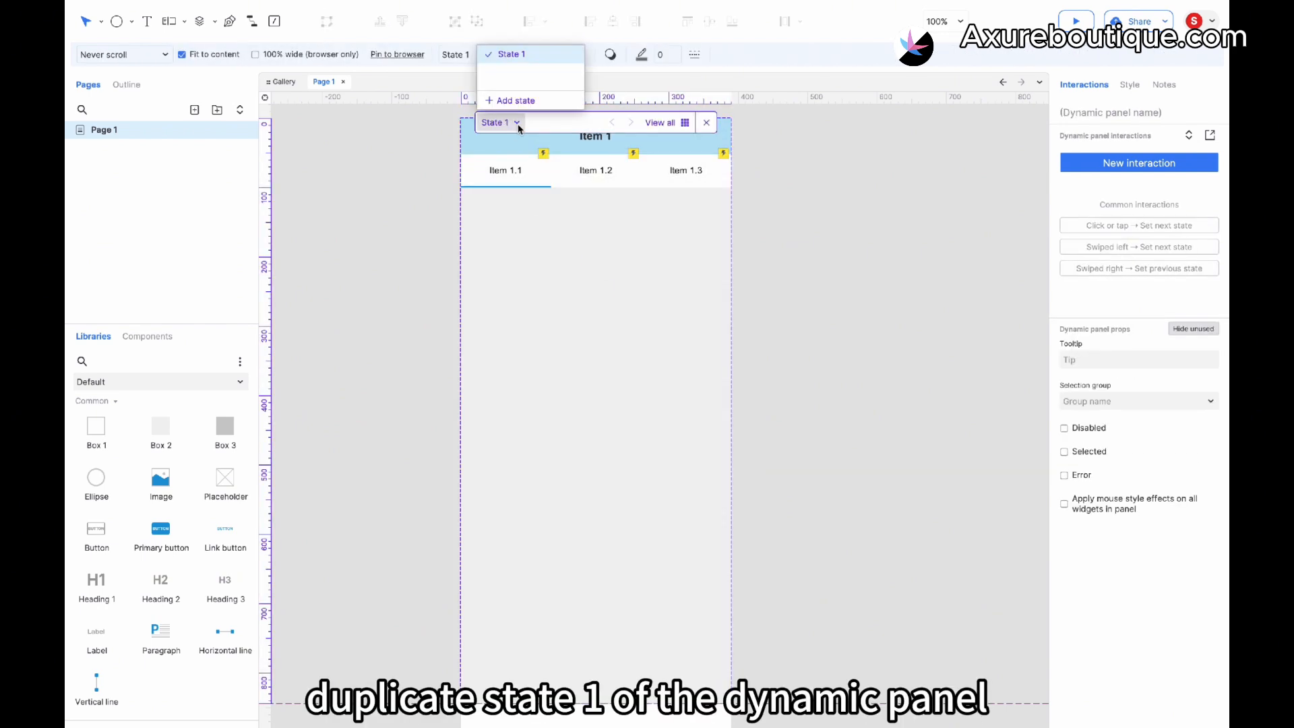
{"action": "left_click", "coordinate": [555, 55]}
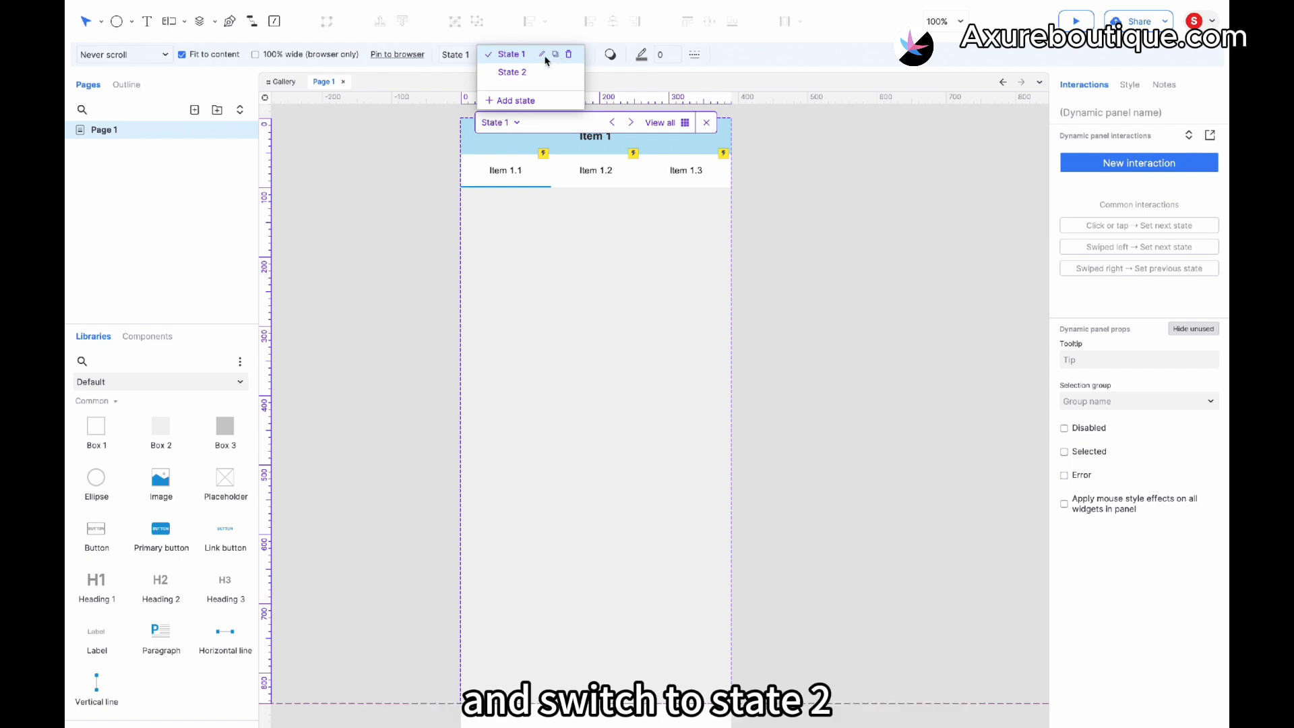
{"action": "left_click", "coordinate": [507, 72]}
- Change the header text in State 2 to Item 2
{"action": "double_click", "coordinate": [598, 137]}
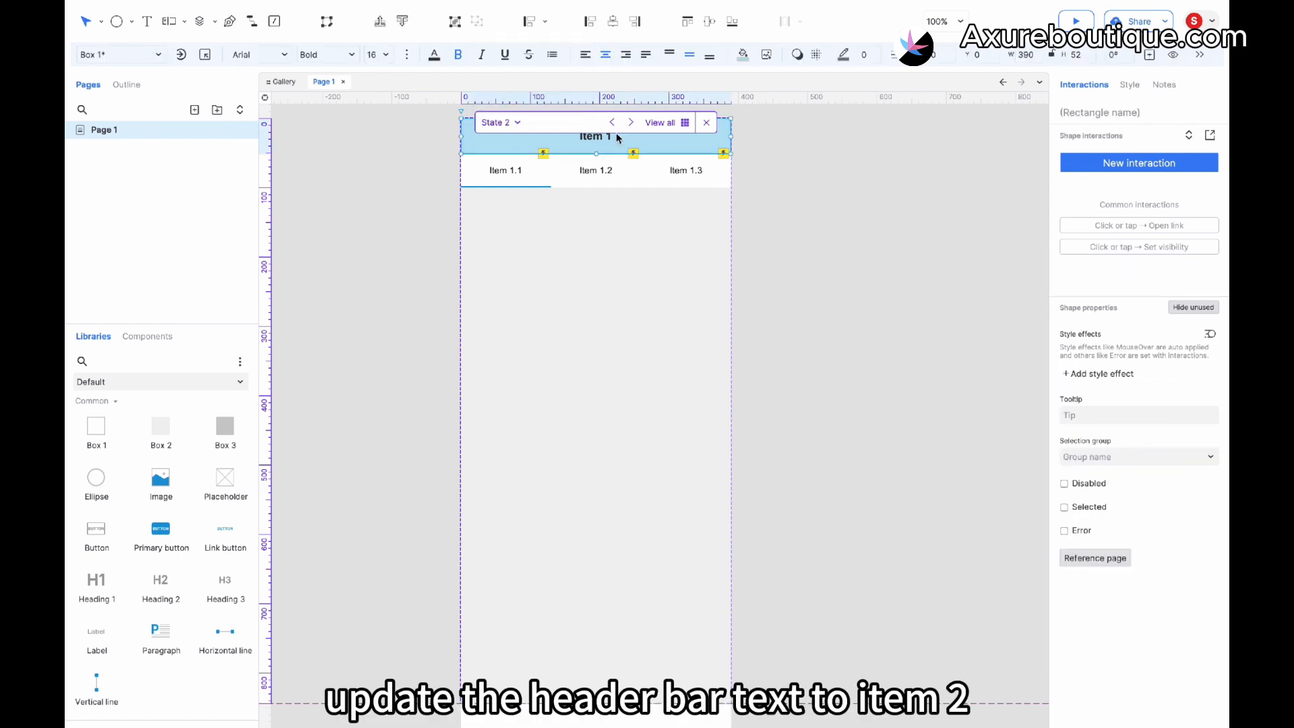
{"action": "key", "text": "BackSpace"}
{"action": "type", "text": "2"}
- Rename the three header tabs in State 2 to Item 2.1, Item 2.2 and Item 2.3
{"action": "double_click", "coordinate": [524, 174]}
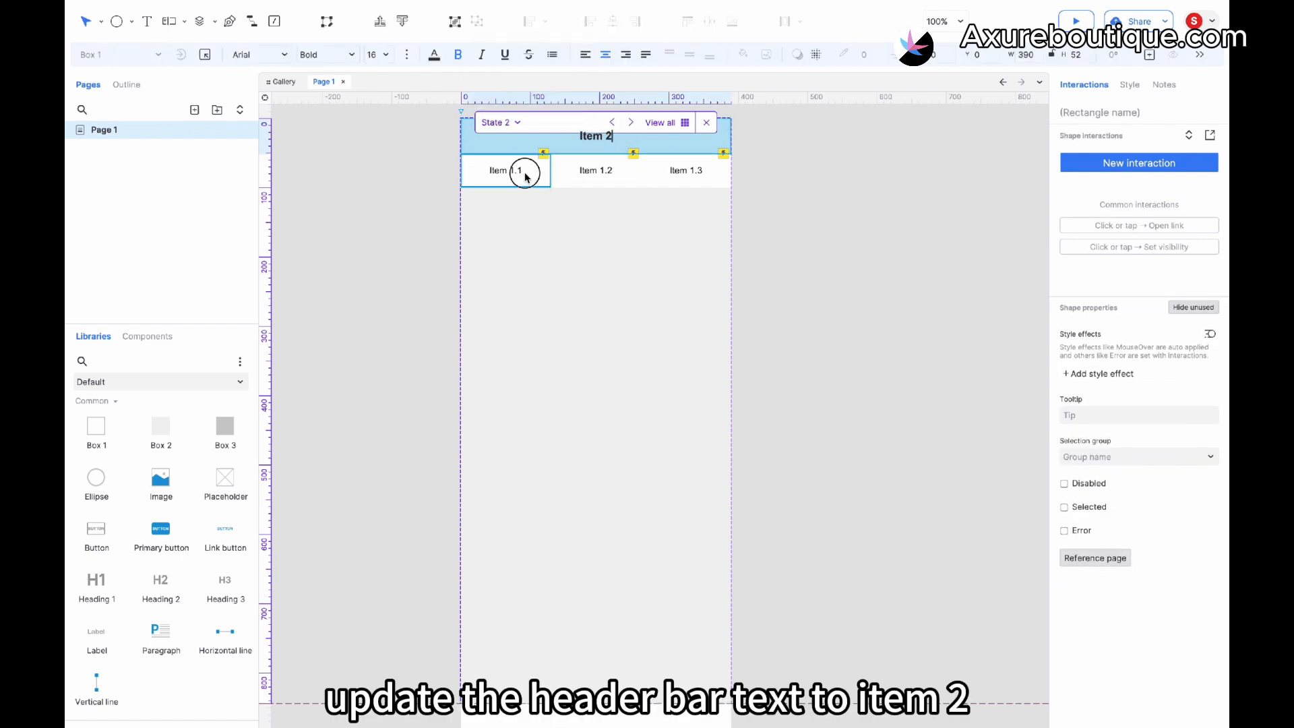
{"action": "key", "text": "BackSpace"}
{"action": "type", "text": "2"}
{"action": "double_click", "coordinate": [596, 177]}
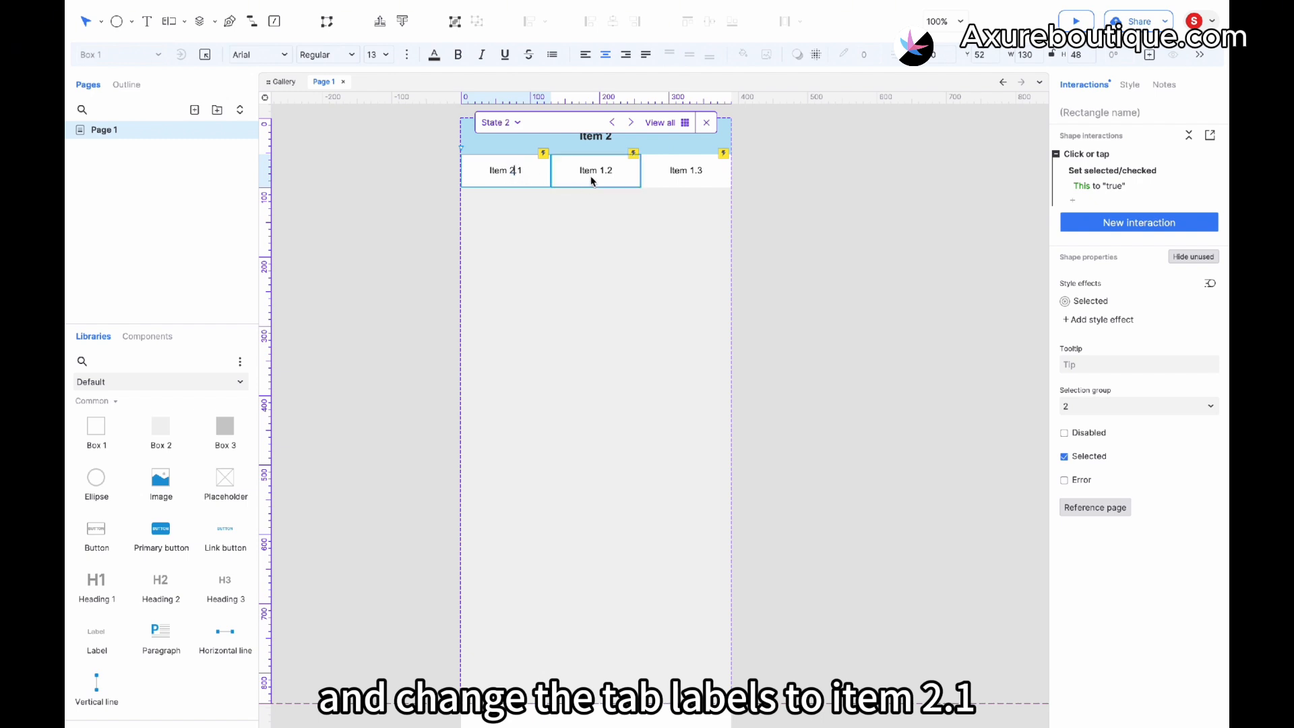
{"action": "left_click", "coordinate": [605, 170]}
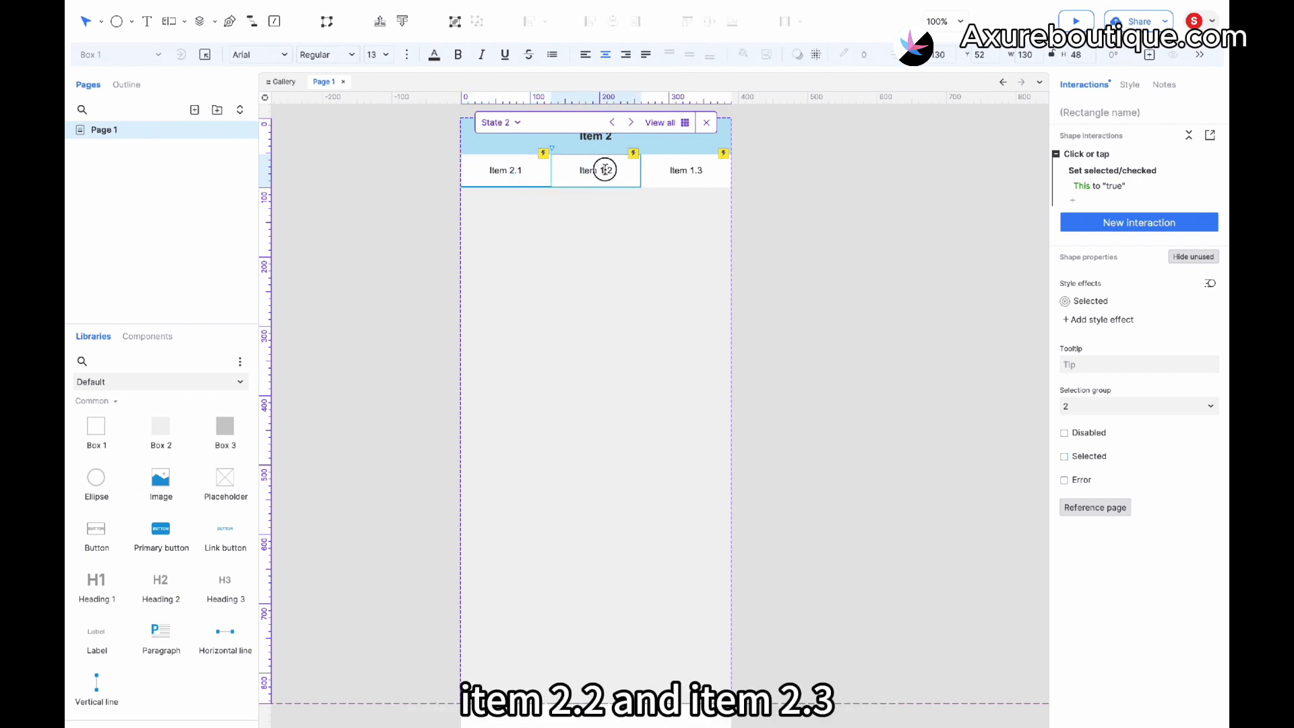
{"action": "key", "text": "BackSpace"}
{"action": "type", "text": "2"}
{"action": "left_click", "coordinate": [694, 171]}
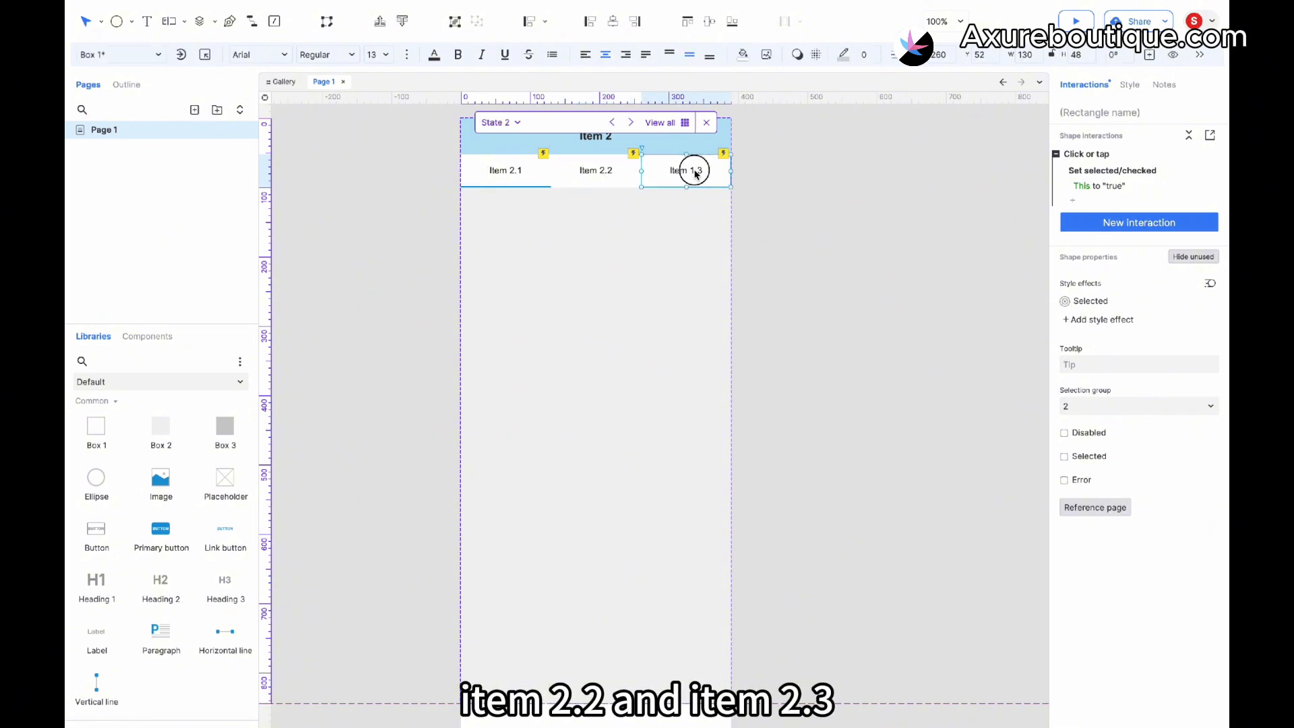
{"action": "key", "text": "BackSpace"}
{"action": "type", "text": "2"}
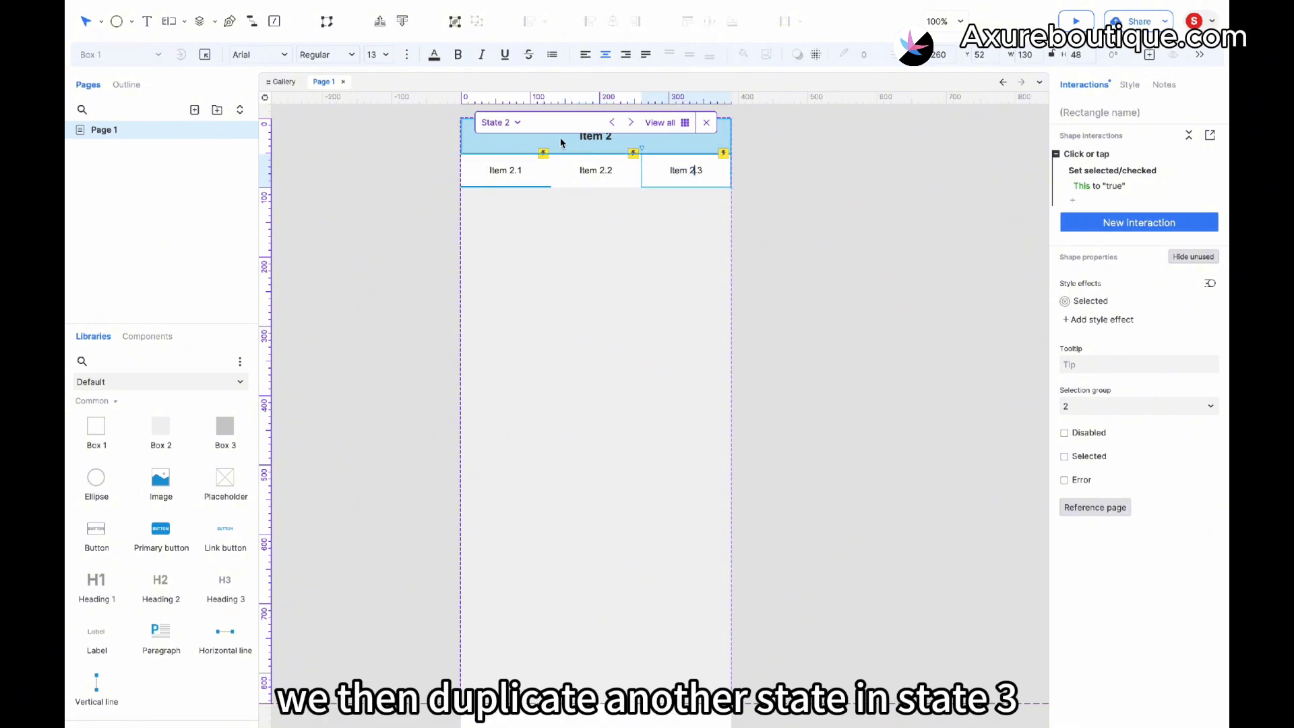
- Duplicate State 2 as State 3, switch to it and change its header text to Item 3
{"action": "left_click", "coordinate": [513, 124]}
{"action": "left_click", "coordinate": [555, 68]}
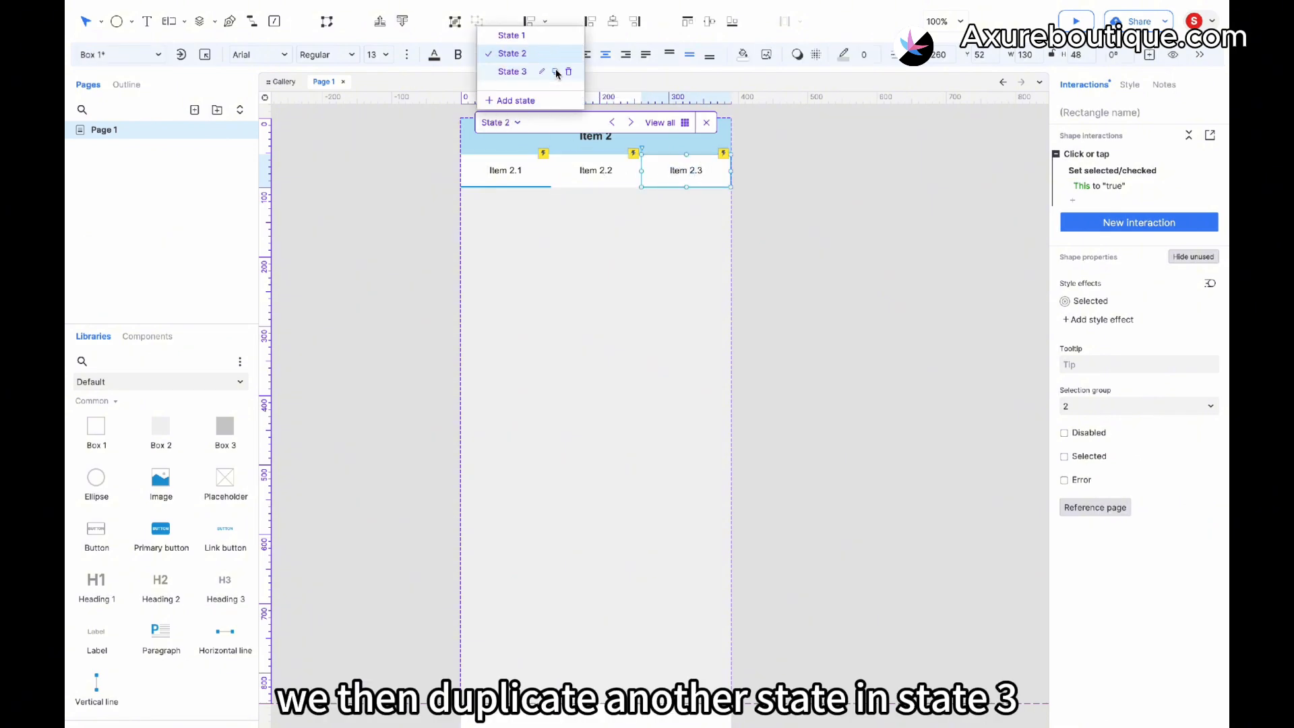
{"action": "left_click", "coordinate": [510, 72]}
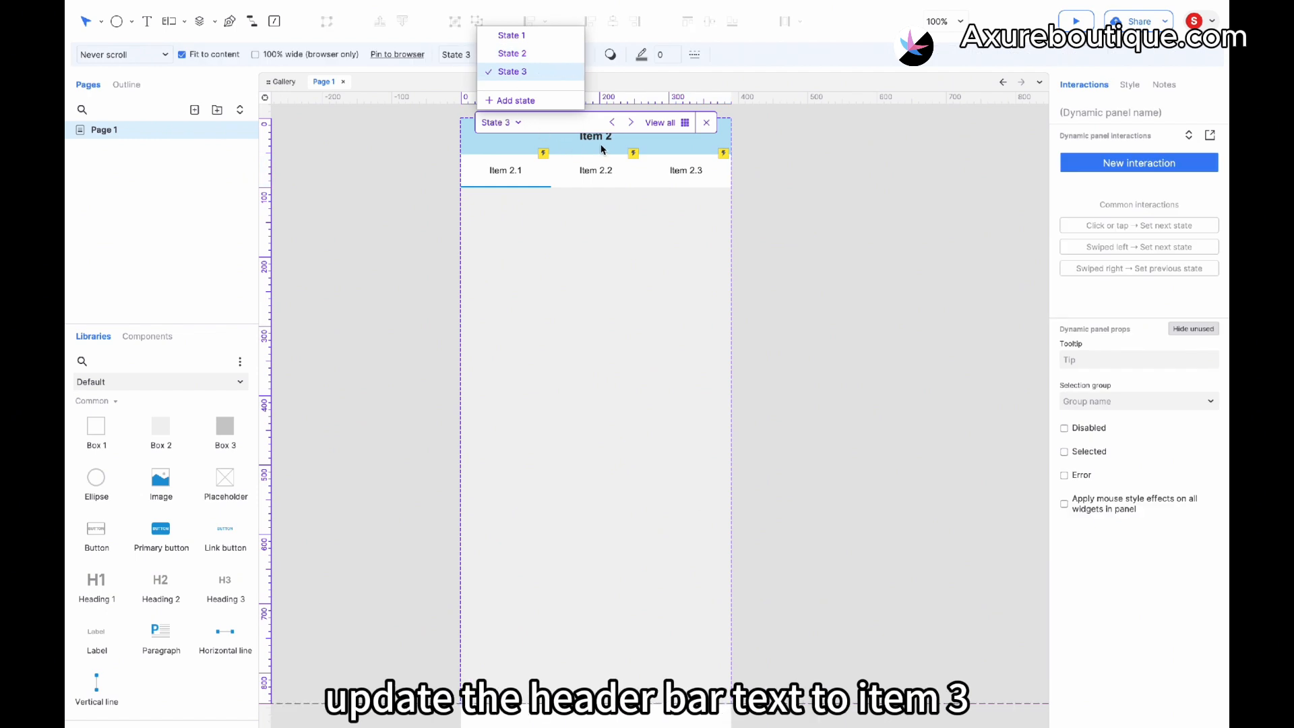
{"action": "double_click", "coordinate": [602, 150]}
{"action": "key", "text": "BackSpace"}
{"action": "type", "text": "3"}
- Select all three header tabs in State 3 and delete them
{"action": "left_click", "coordinate": [694, 170]}
{"action": "left_click", "coordinate": [587, 174], "text": "shift"}
{"action": "left_click", "coordinate": [522, 175], "text": "shift"}
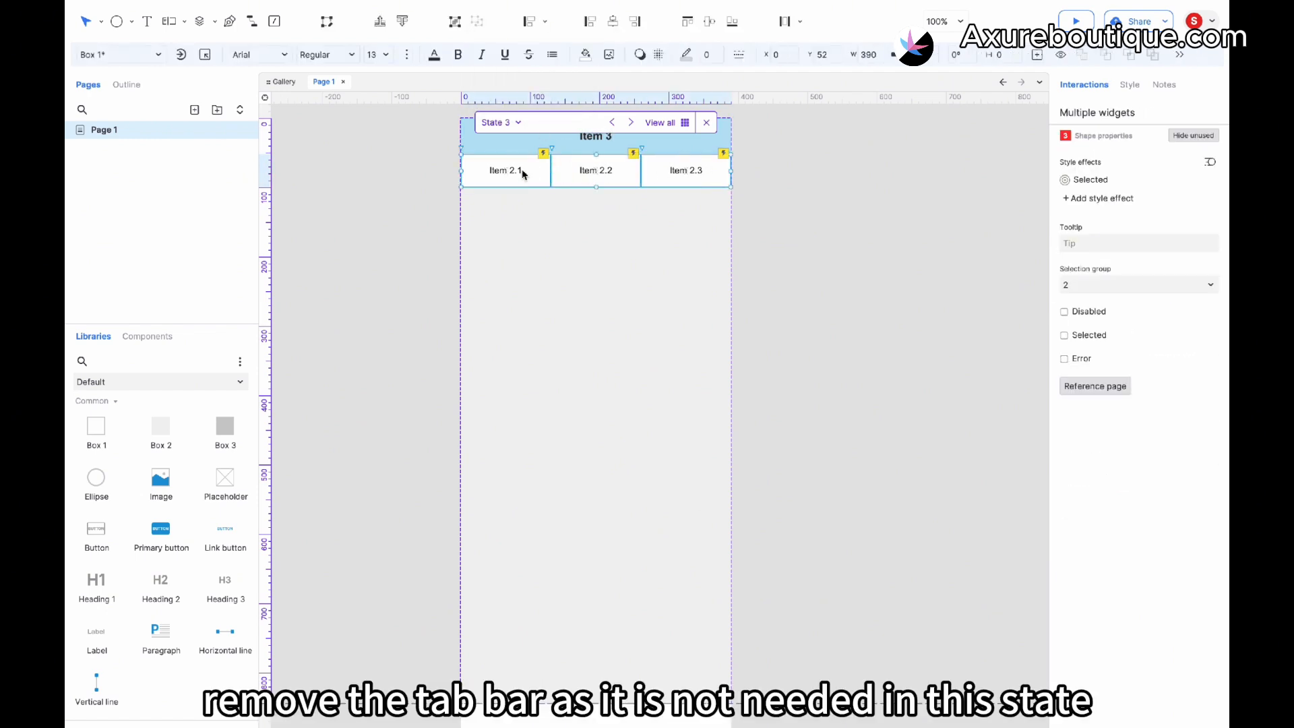
{"action": "key", "text": "Delete"}
{"action": "left_click", "coordinate": [583, 212]}
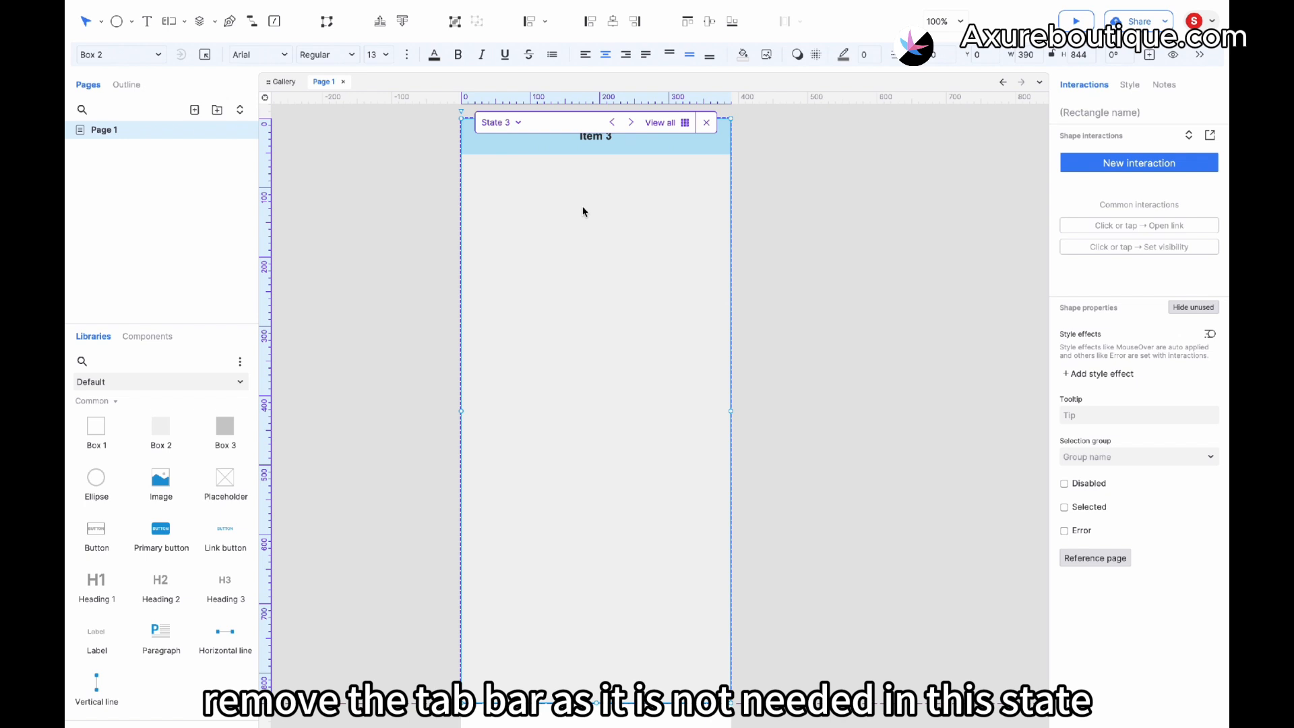
{"action": "scroll", "coordinate": [584, 208], "scroll_direction": "up", "scroll_amount": 2}
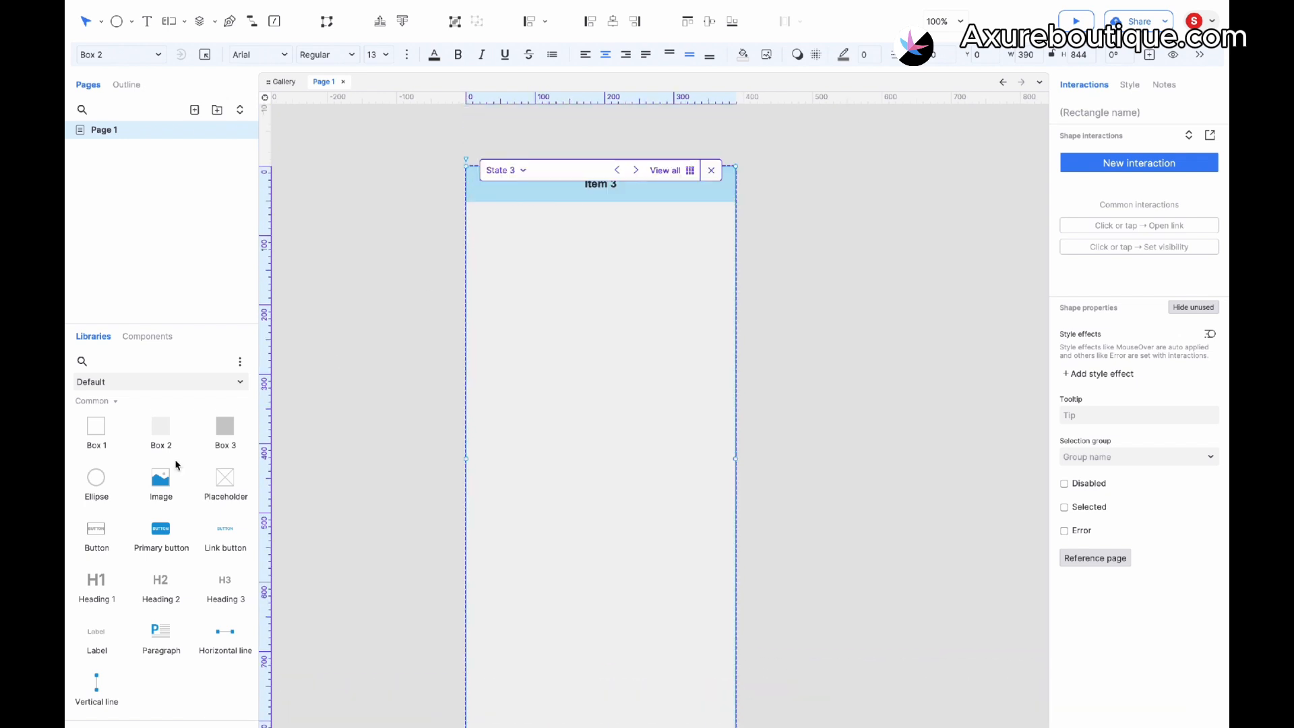
- Place a rectangle below the header in State 3, widen it to about 350 wide and fill it light green
{"action": "left_click_drag", "start_coordinate": [165, 453], "coordinate": [480, 214]}
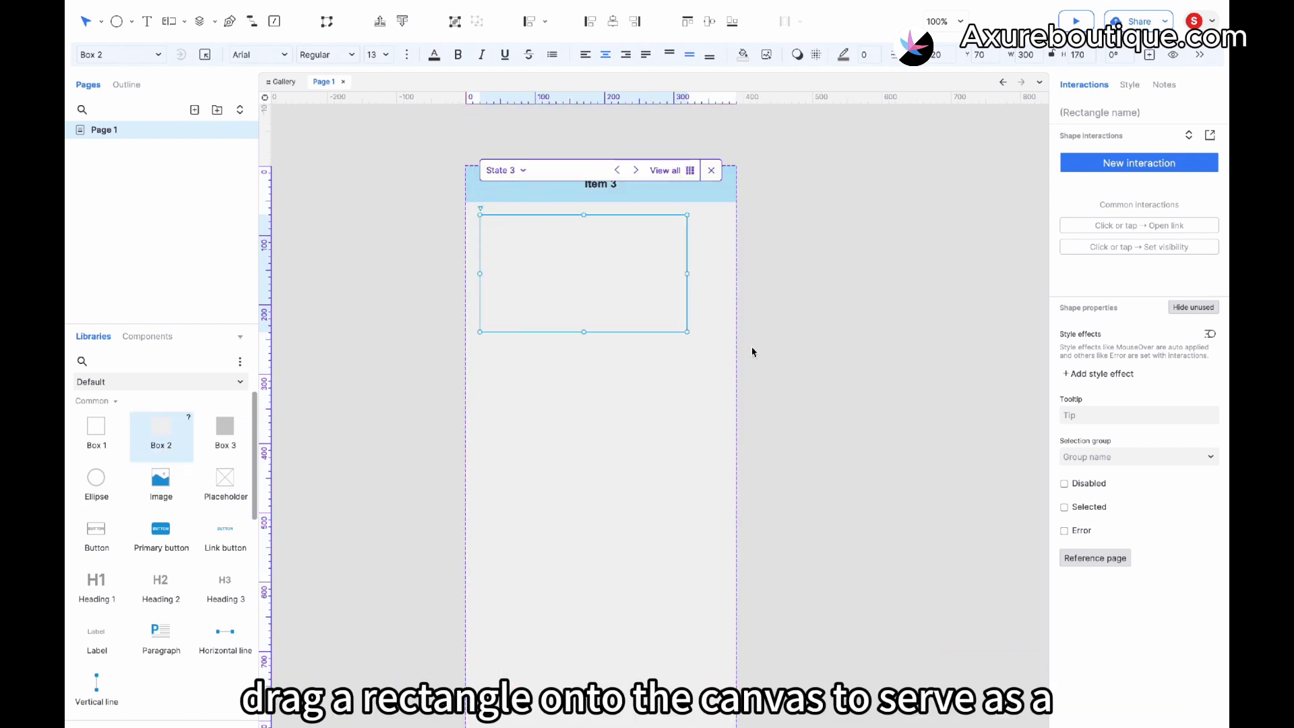
{"action": "left_click_drag", "start_coordinate": [687, 332], "coordinate": [722, 262]}
{"action": "left_click", "coordinate": [743, 53]}
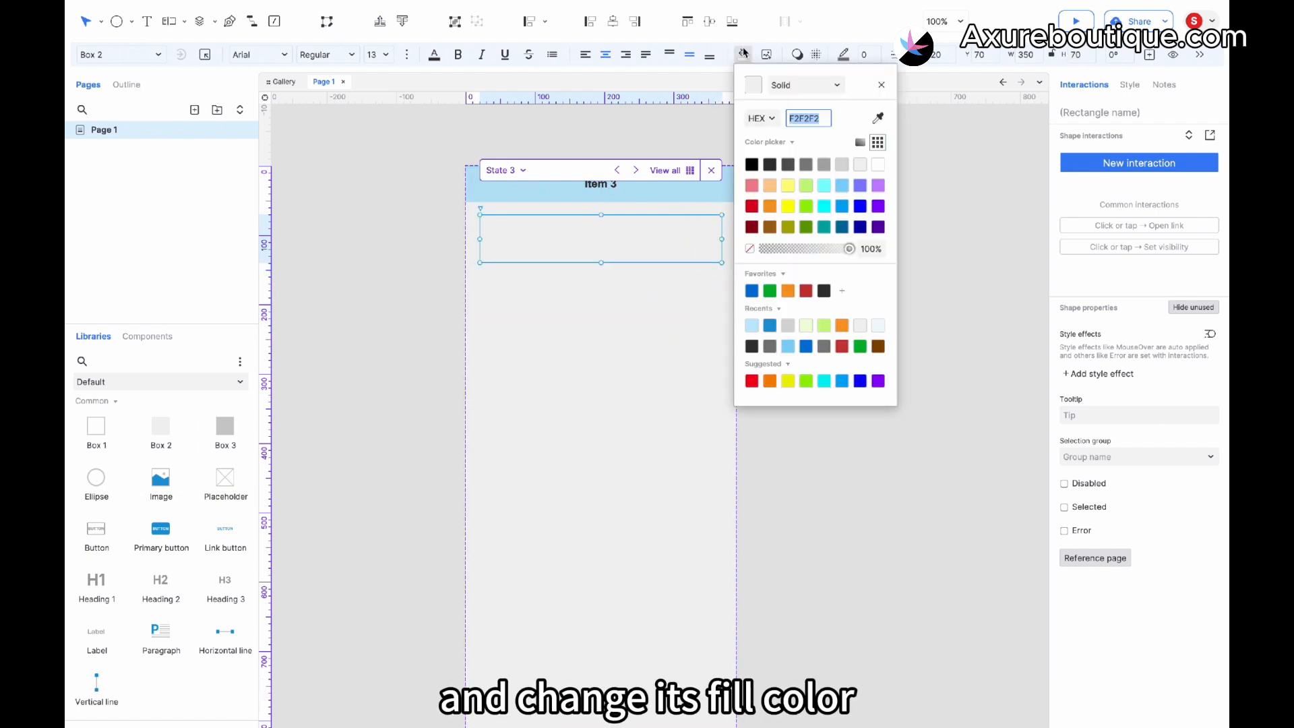
{"action": "left_click", "coordinate": [753, 326]}
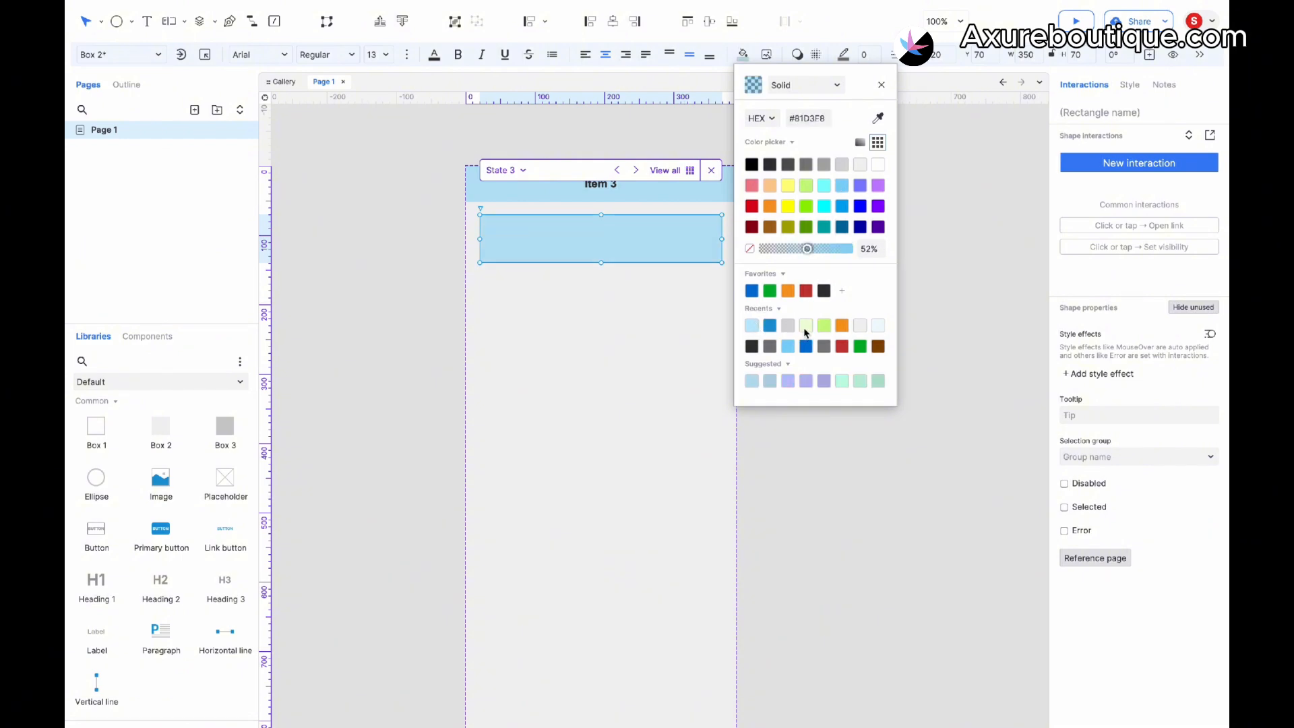
{"action": "left_click", "coordinate": [807, 326]}
- Duplicate the green rectangle repeatedly to form a vertical list of eight evenly spaced cards
{"action": "left_click", "coordinate": [584, 254]}
{"action": "left_click_drag", "start_coordinate": [584, 254], "coordinate": [587, 303]}
{"action": "left_click", "coordinate": [600, 249], "text": "shift"}
{"action": "left_click_drag", "start_coordinate": [600, 249], "coordinate": [584, 367]}
{"action": "key", "text": "ctrl+d"}
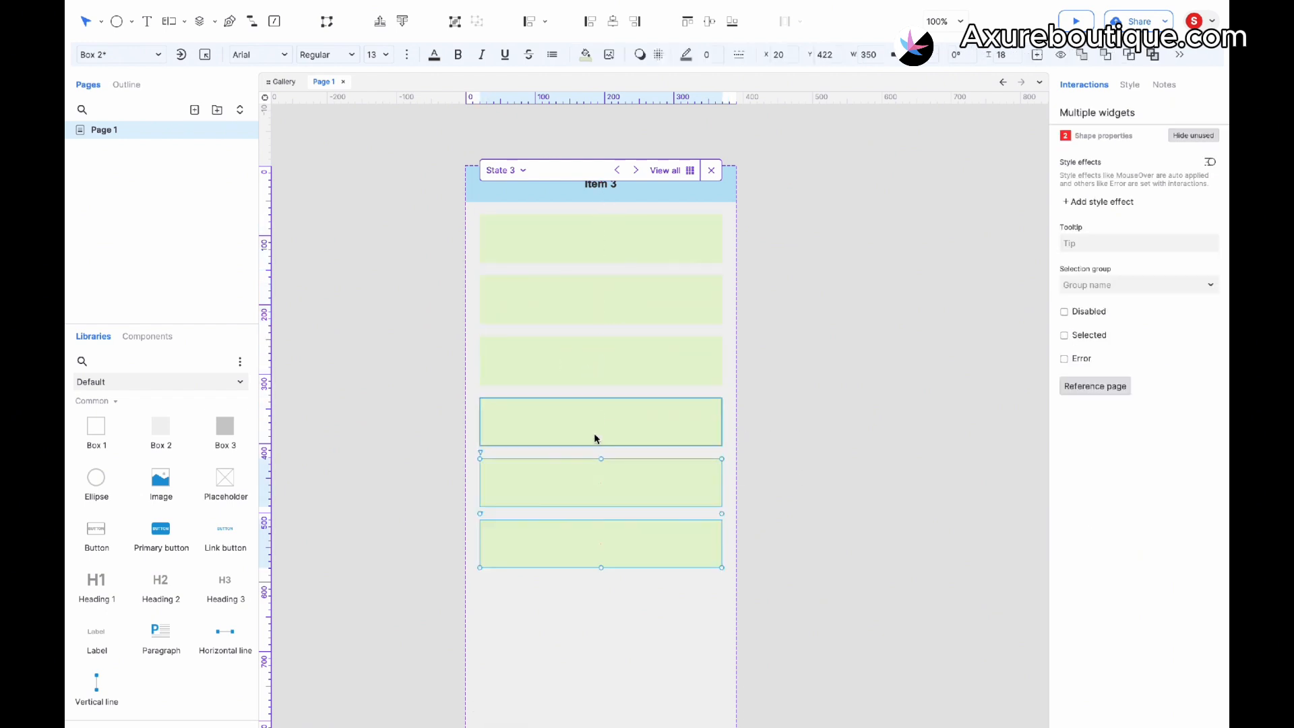
{"action": "left_click", "coordinate": [798, 404]}
{"action": "scroll", "coordinate": [798, 406], "scroll_direction": "down", "scroll_amount": 3}
{"action": "scroll", "coordinate": [798, 405], "scroll_direction": "up", "scroll_amount": 2}
{"action": "left_click", "coordinate": [661, 499]}
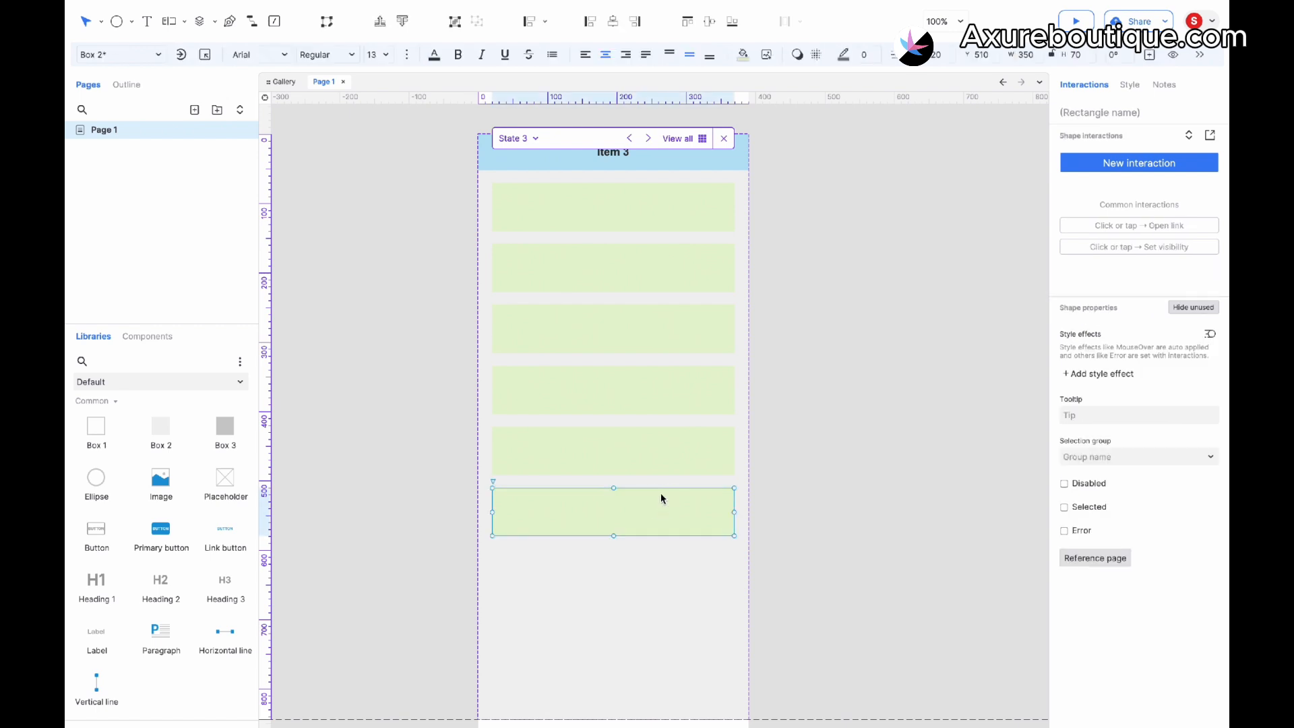
{"action": "left_click_drag", "start_coordinate": [661, 499], "coordinate": [598, 569]}
{"action": "left_click", "coordinate": [628, 492], "text": "shift"}
{"action": "left_click", "coordinate": [843, 398]}
- Duplicate State 3 as State 4, switch to it and change its header text to Item 4
{"action": "left_click", "coordinate": [536, 139]}
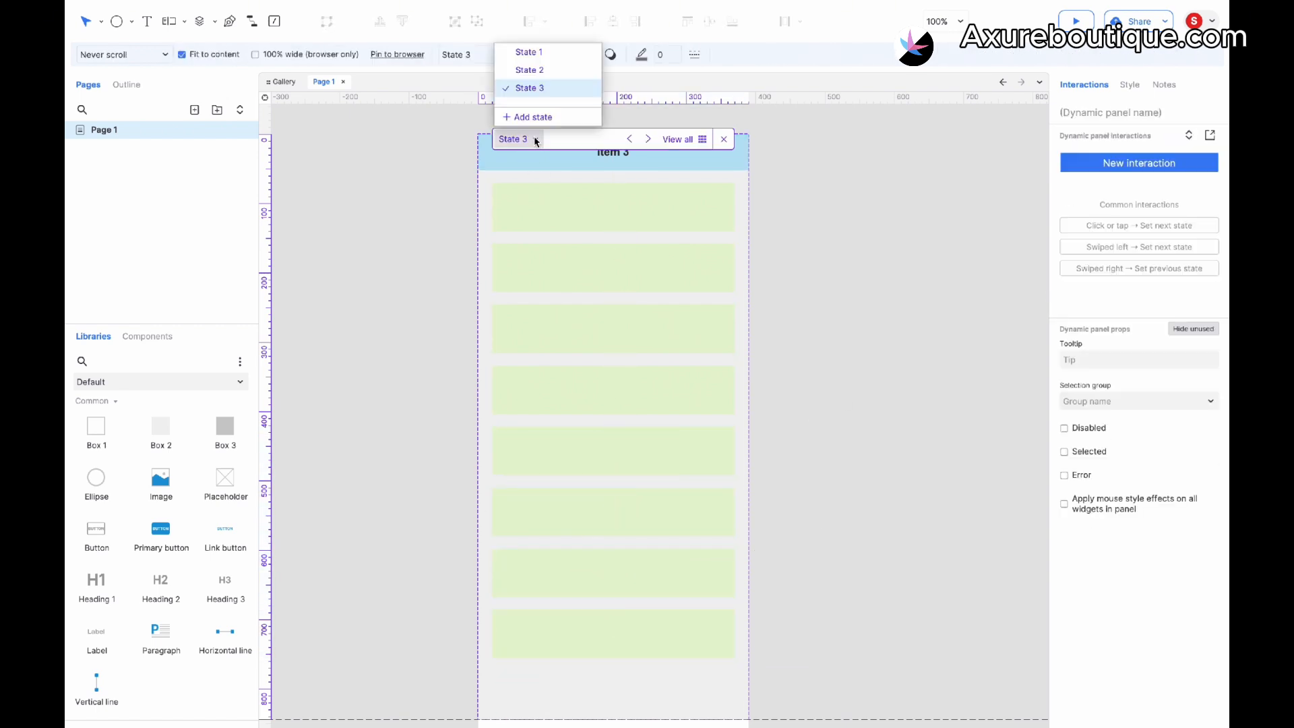
{"action": "mouse_move", "coordinate": [578, 90]}
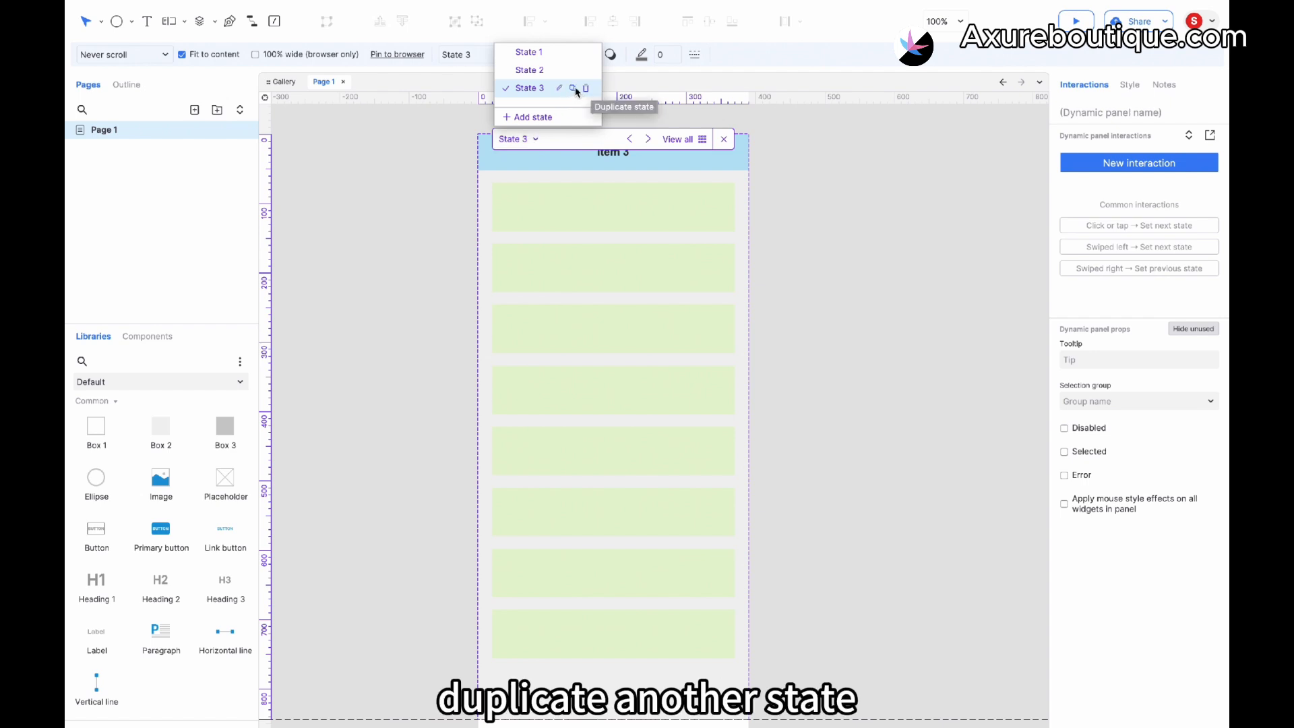
{"action": "left_click", "coordinate": [574, 88]}
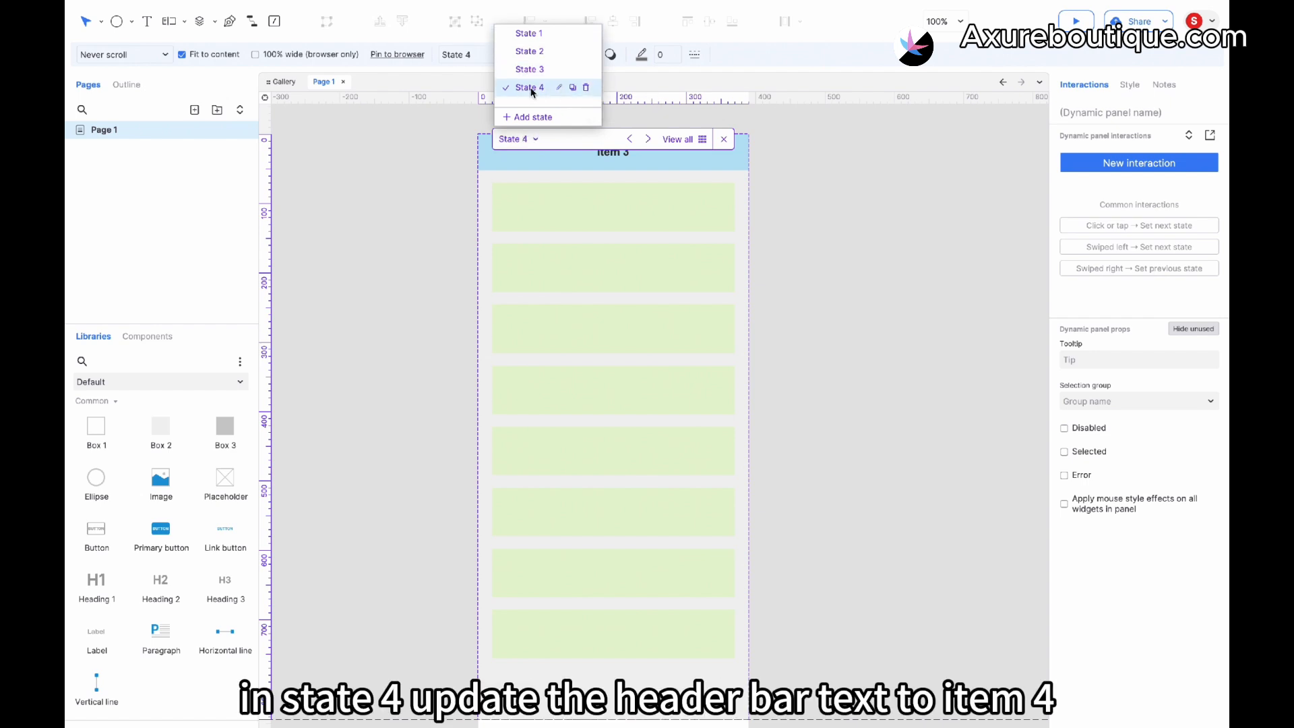
{"action": "left_click", "coordinate": [627, 161]}
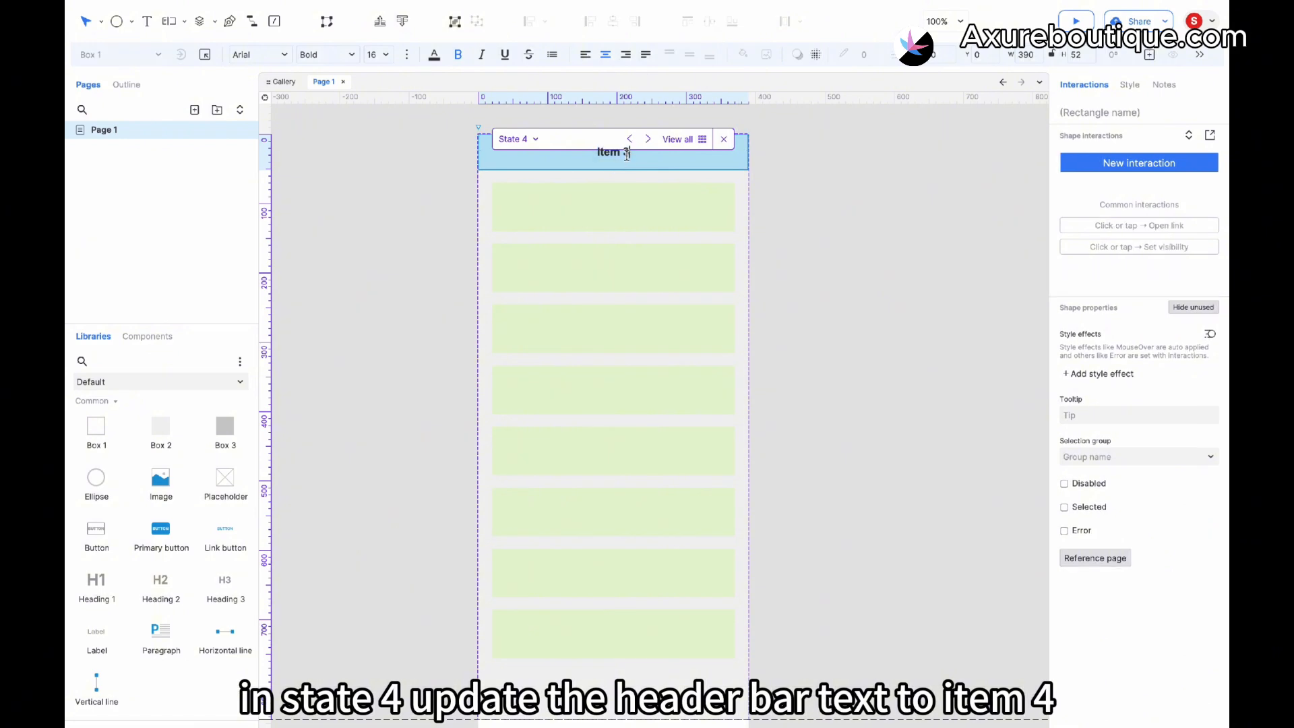
{"action": "key", "text": "BackSpace"}
{"action": "type", "text": "4"}
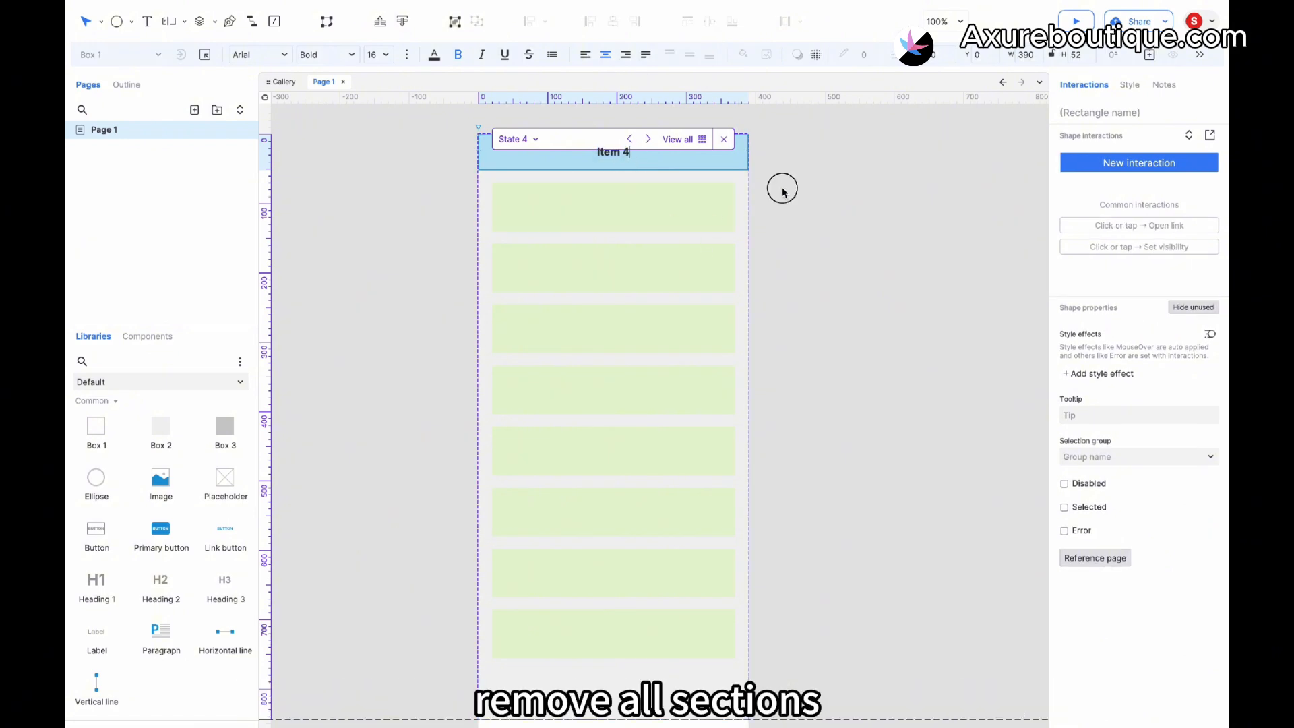
- Delete all cards in State 4 and place an ellipse about 100 by 100 as an avatar under the header
{"action": "left_click_drag", "start_coordinate": [780, 188], "coordinate": [561, 680]}
{"action": "key", "text": "Delete"}
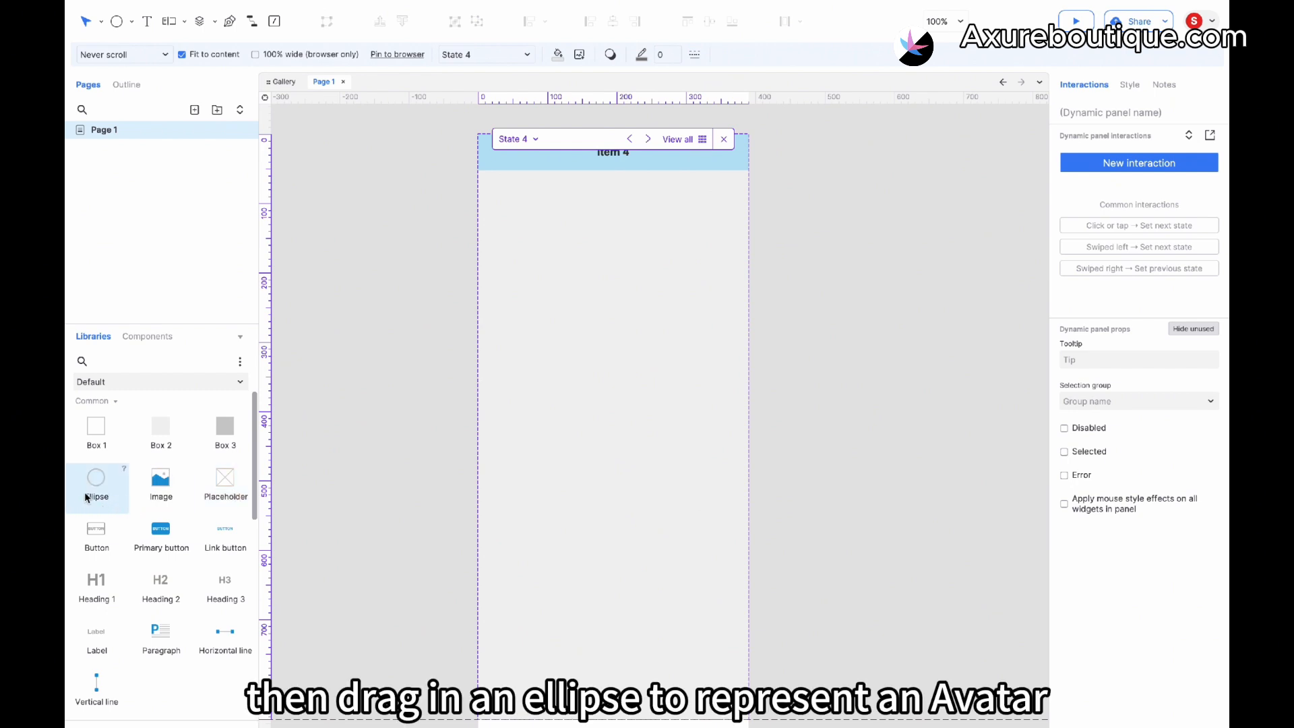
{"action": "left_click_drag", "start_coordinate": [95, 494], "coordinate": [492, 183]}
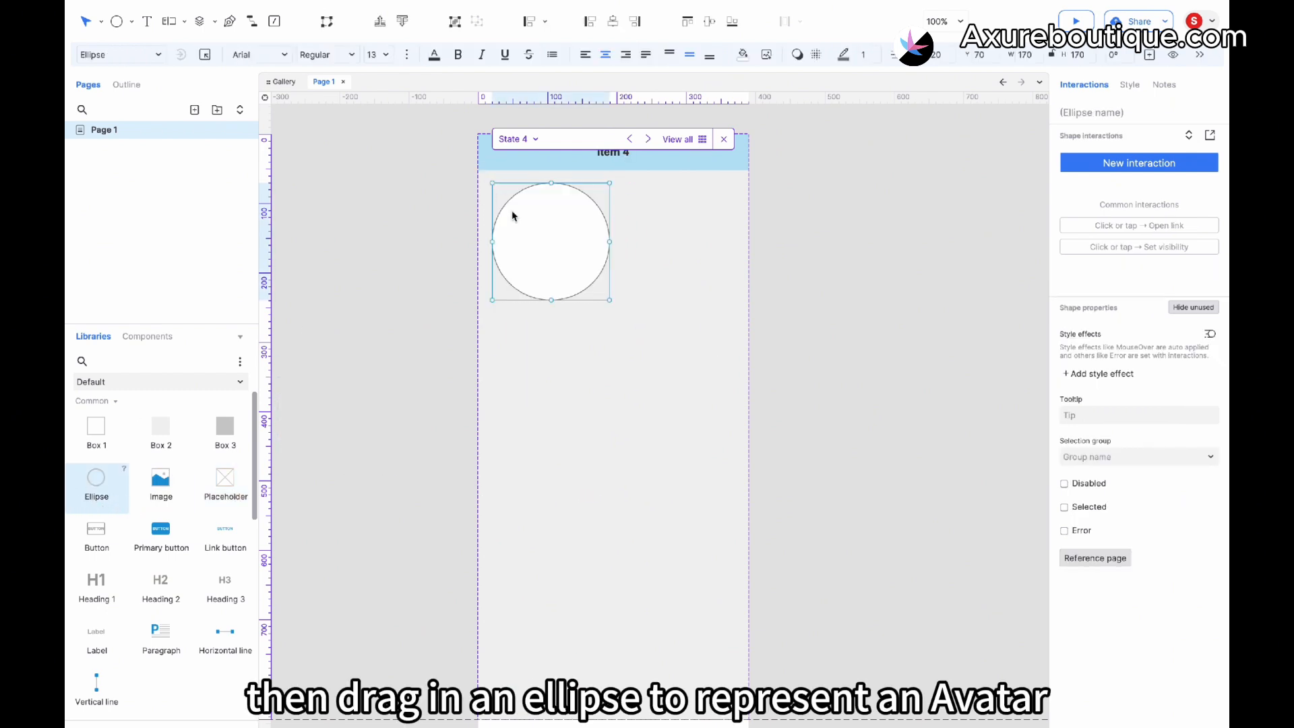
{"action": "left_click_drag", "start_coordinate": [609, 300], "coordinate": [563, 245]}
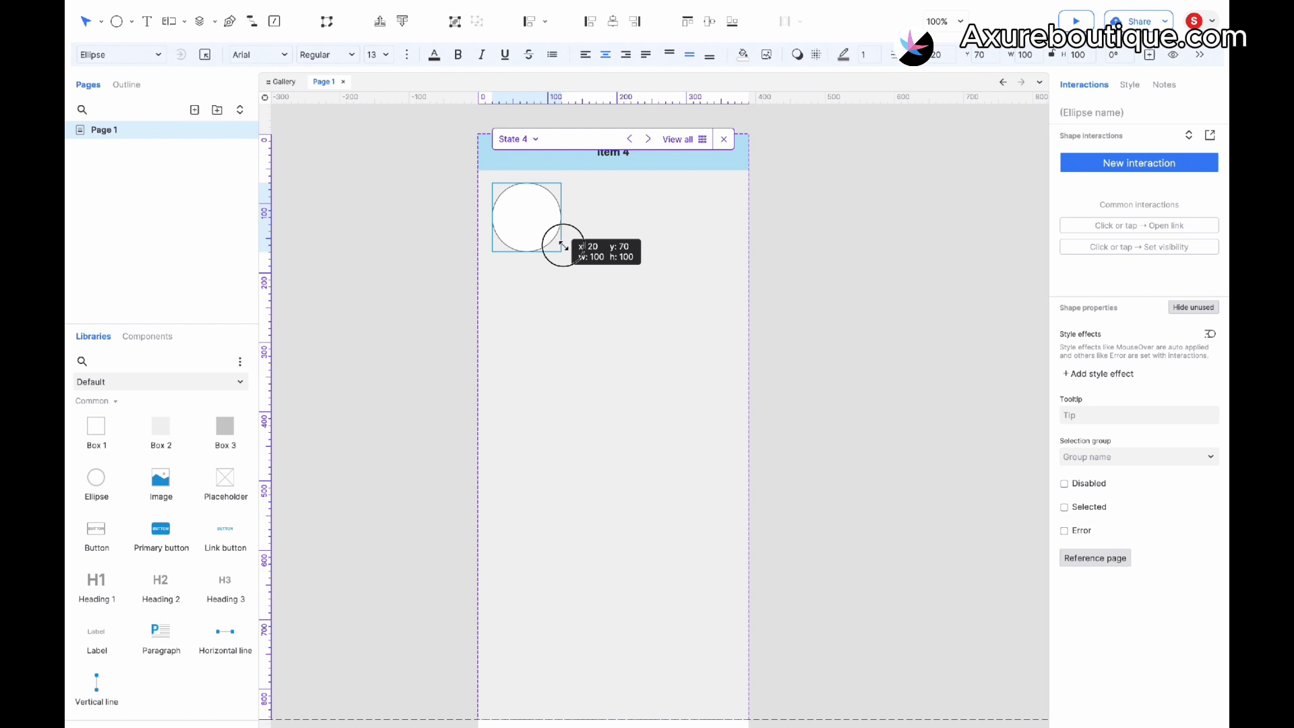
- Add a thin light-green bar beside the avatar and duplicate it into four stacked text placeholder lines
{"action": "left_click_drag", "start_coordinate": [159, 454], "coordinate": [572, 184]}
{"action": "left_click_drag", "start_coordinate": [778, 302], "coordinate": [728, 197]}
{"action": "left_click", "coordinate": [743, 54]}
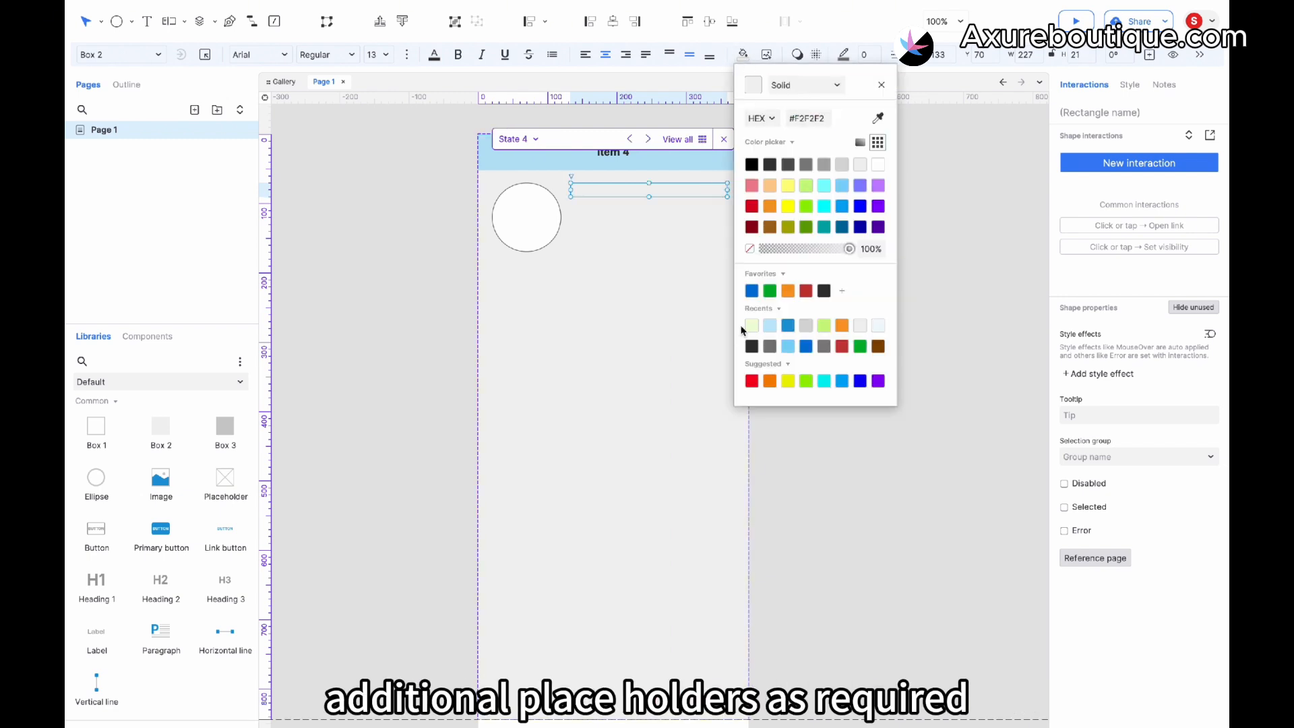
{"action": "left_click", "coordinate": [752, 326]}
{"action": "key", "text": "super+d"}
{"action": "left_click_drag", "start_coordinate": [605, 199], "coordinate": [603, 230]}
{"action": "key", "text": "super+d"}
{"action": "key", "text": "super+d"}
{"action": "left_click_drag", "start_coordinate": [606, 237], "coordinate": [553, 244]}
- Label the ellipse Avatar and adjust the top placeholder bar
{"action": "left_click", "coordinate": [616, 209], "text": "shift"}
{"action": "left_click", "coordinate": [530, 220]}
{"action": "type", "text": "Avatar"}
{"action": "left_click_drag", "start_coordinate": [791, 280], "coordinate": [638, 189]}
{"action": "left_click", "coordinate": [715, 189]}
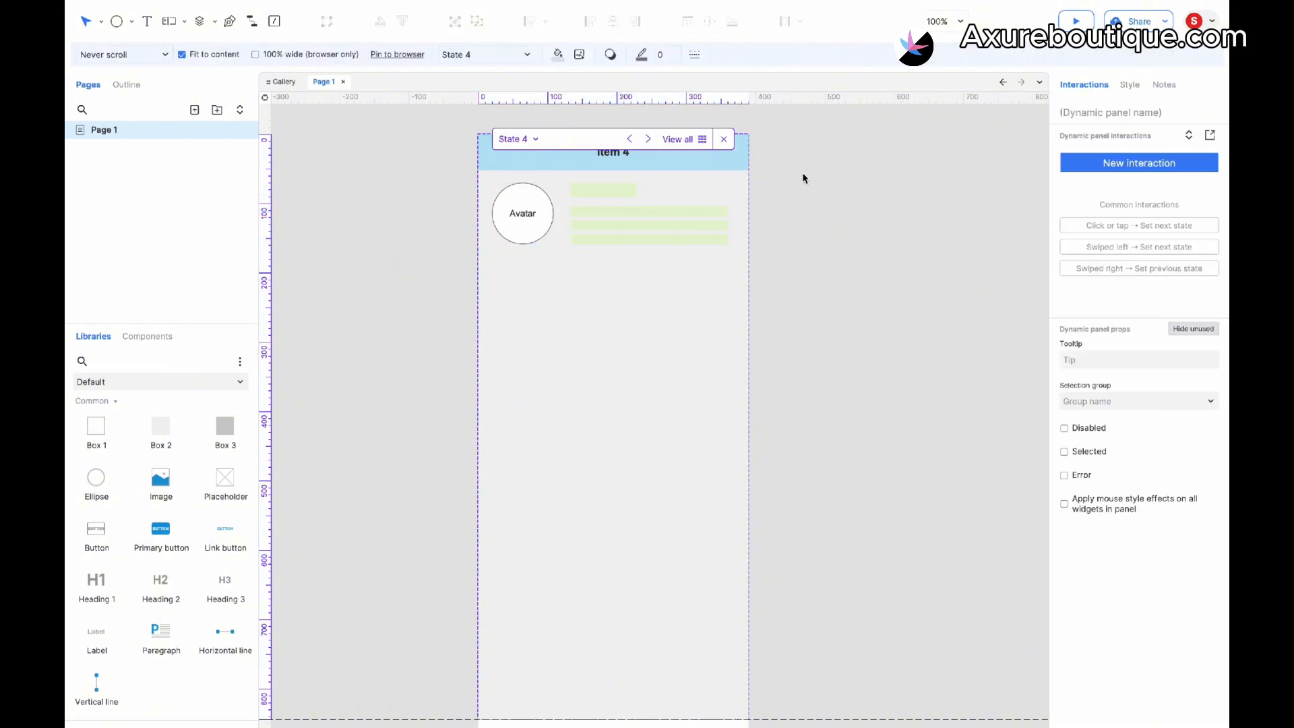
- Add a large light-green rectangle below the avatar spanning the panel width as a content placeholder
{"action": "left_click", "coordinate": [540, 304]}
{"action": "left_click_drag", "start_coordinate": [162, 437], "coordinate": [492, 262]}
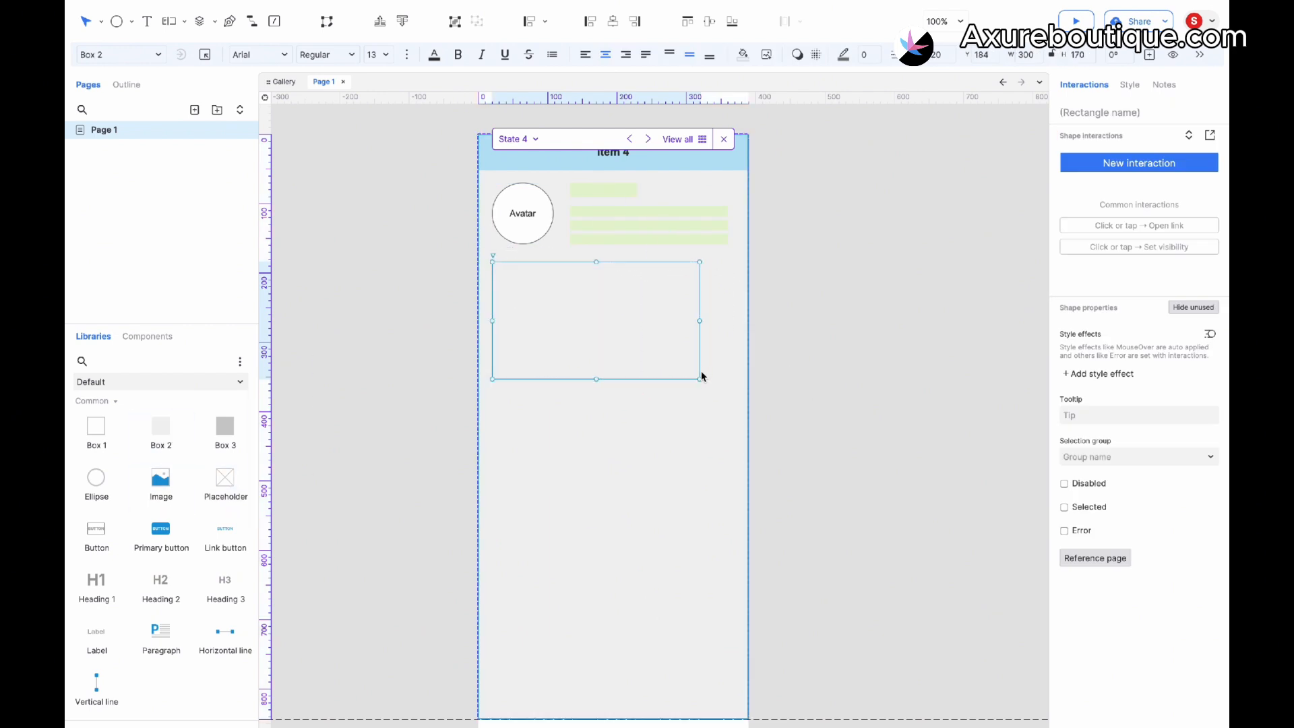
{"action": "left_click_drag", "start_coordinate": [700, 379], "coordinate": [728, 379]}
{"action": "left_click", "coordinate": [743, 54]}
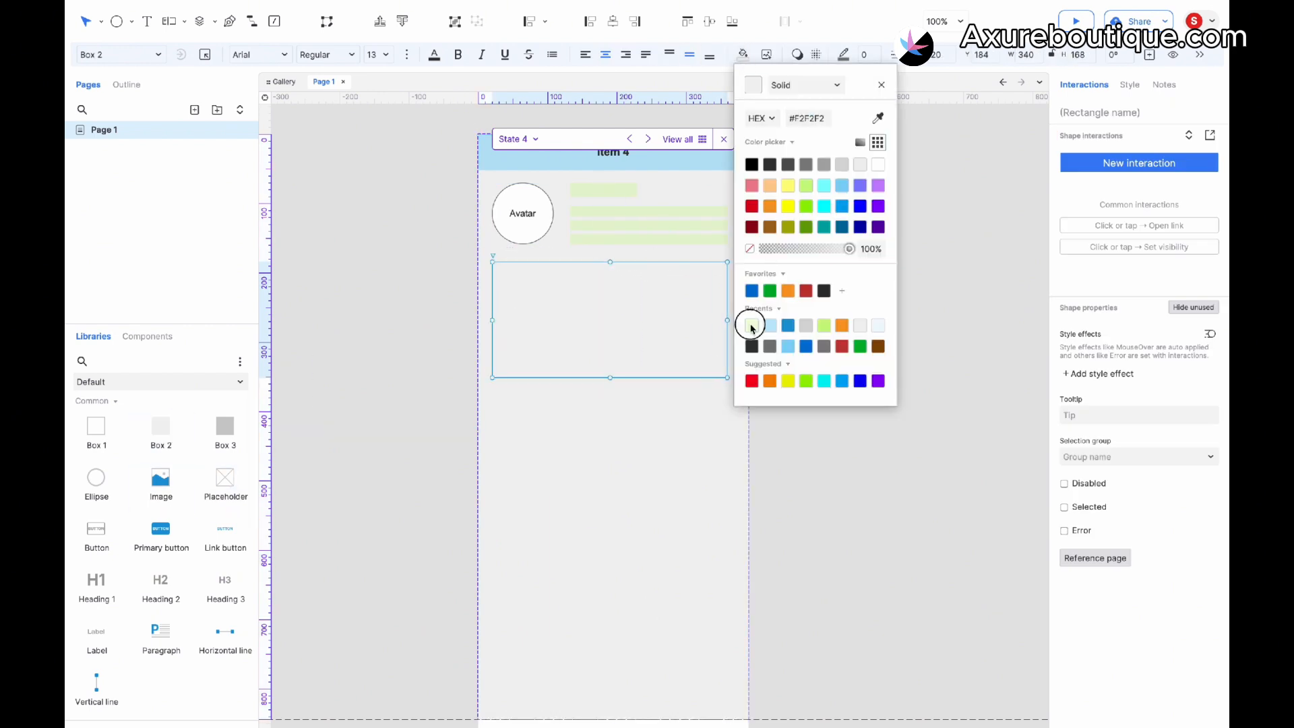
{"action": "left_click", "coordinate": [749, 325]}
{"action": "left_click_drag", "start_coordinate": [593, 323], "coordinate": [596, 460]}
- Close the color picker, then give bottom-bar Item 1 a Click or tap interaction that sets itself selected to true
{"action": "left_click", "coordinate": [786, 506]}
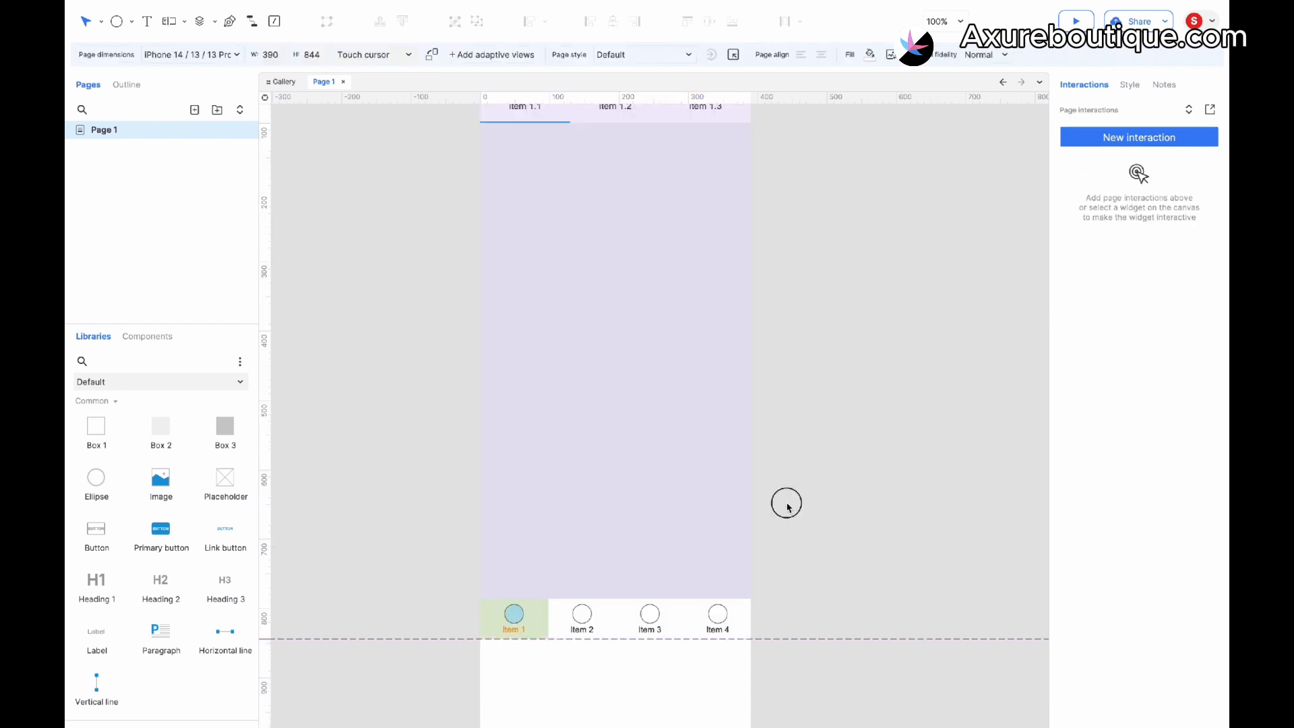
{"action": "left_click", "coordinate": [714, 491]}
{"action": "scroll", "coordinate": [714, 491], "scroll_direction": "up", "scroll_amount": 1}
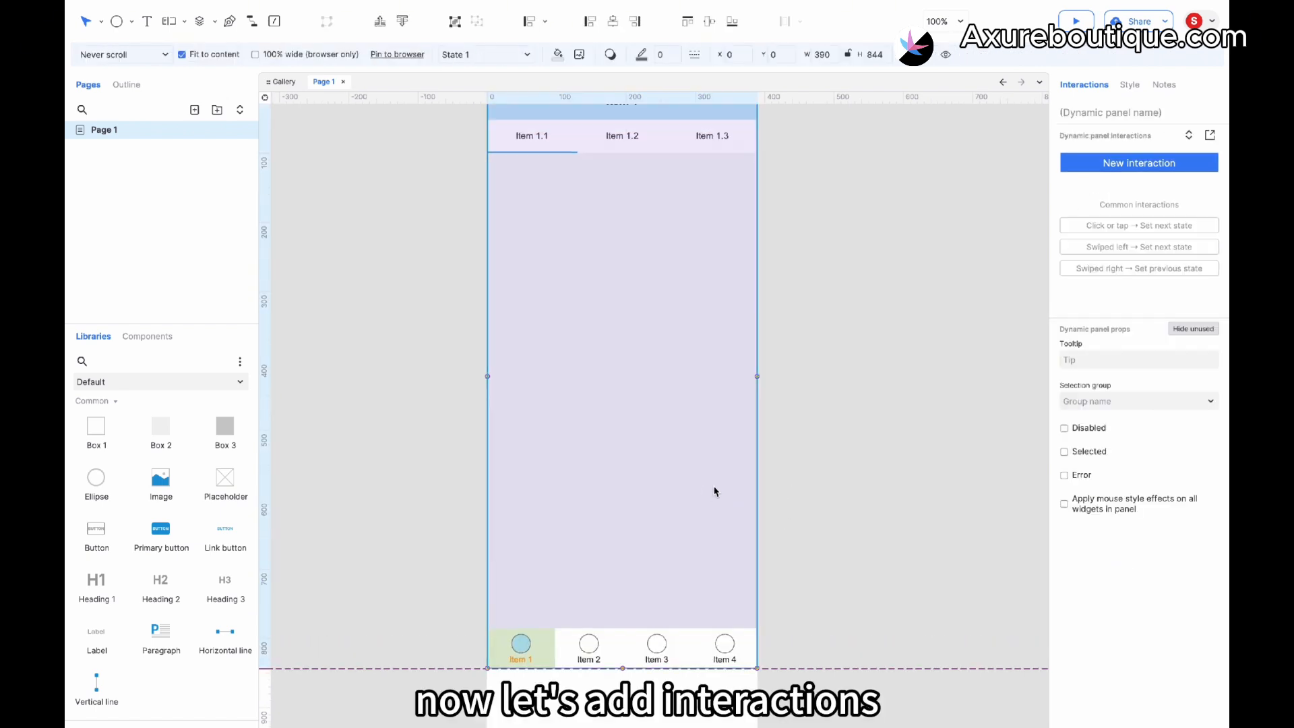
{"action": "left_click", "coordinate": [522, 647]}
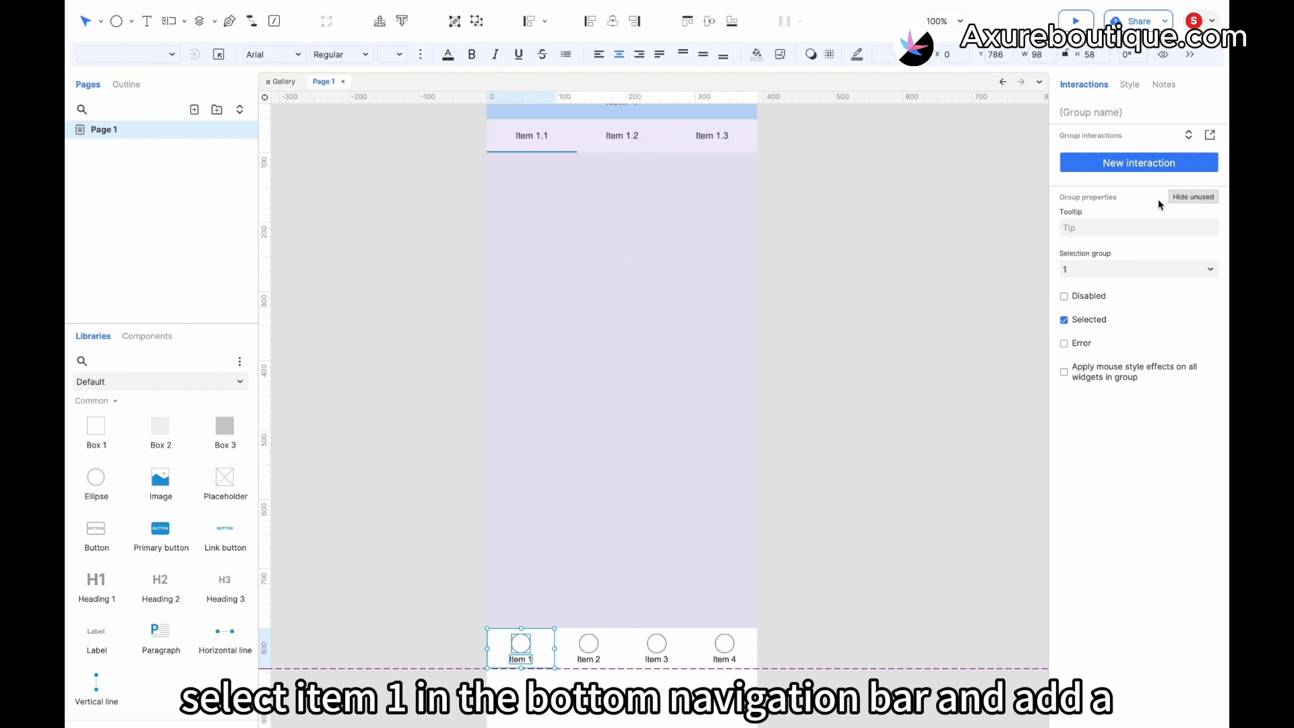
{"action": "left_click", "coordinate": [1130, 163]}
{"action": "left_click", "coordinate": [1124, 201]}
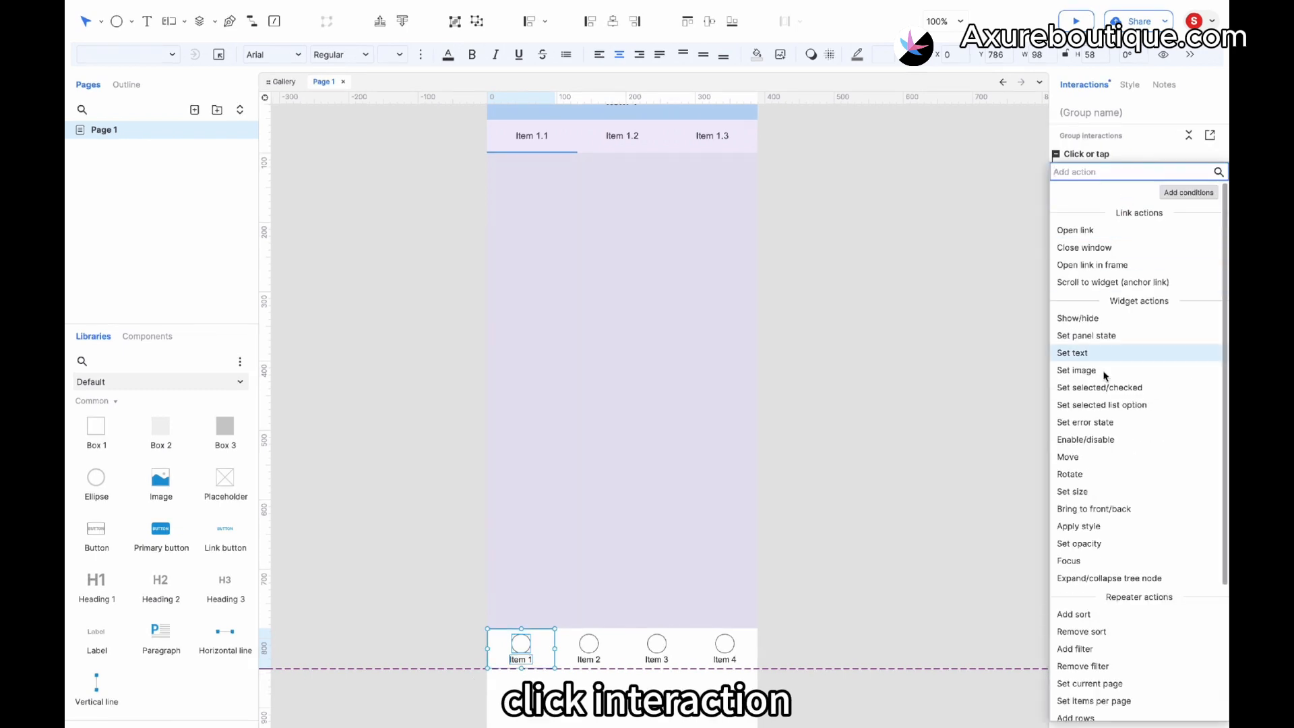
{"action": "left_click", "coordinate": [1106, 387]}
{"action": "left_click", "coordinate": [1124, 246]}
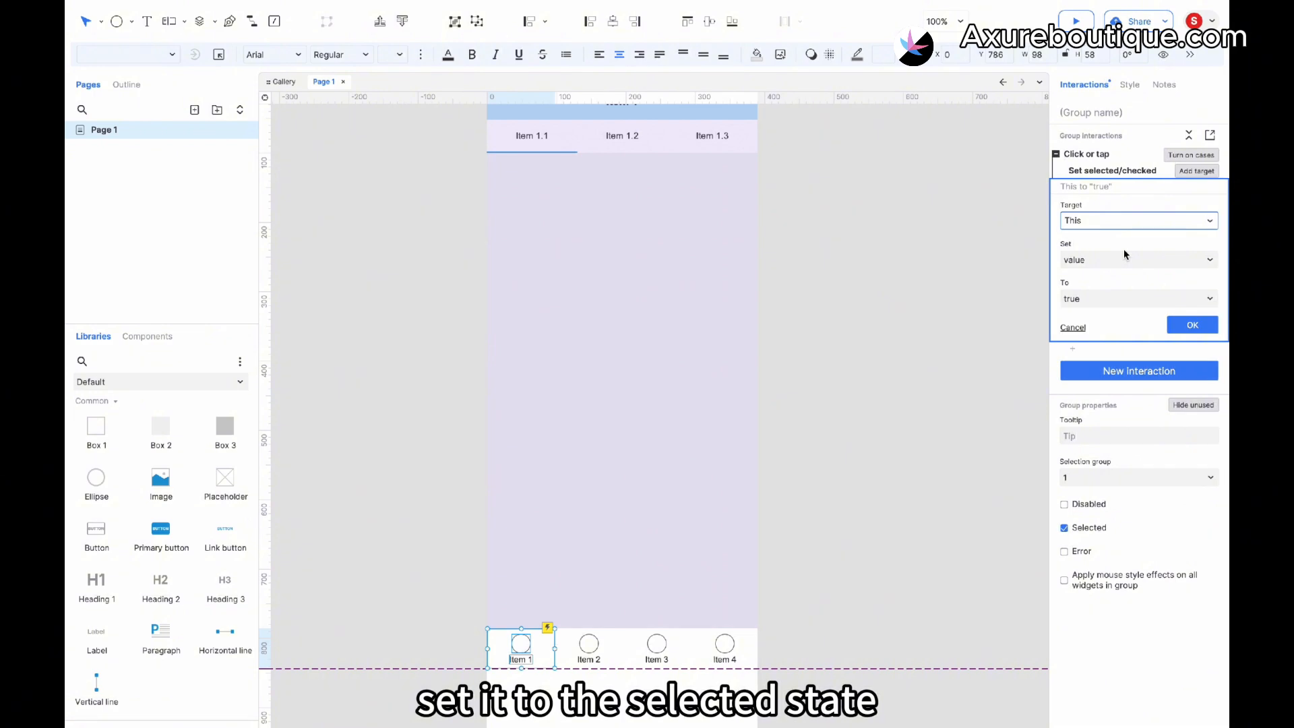
{"action": "left_click", "coordinate": [1193, 325]}
- Add a Set panel state action switching the dynamic panel to State 1, then copy Item 1's interaction
{"action": "left_click", "coordinate": [1076, 201]}
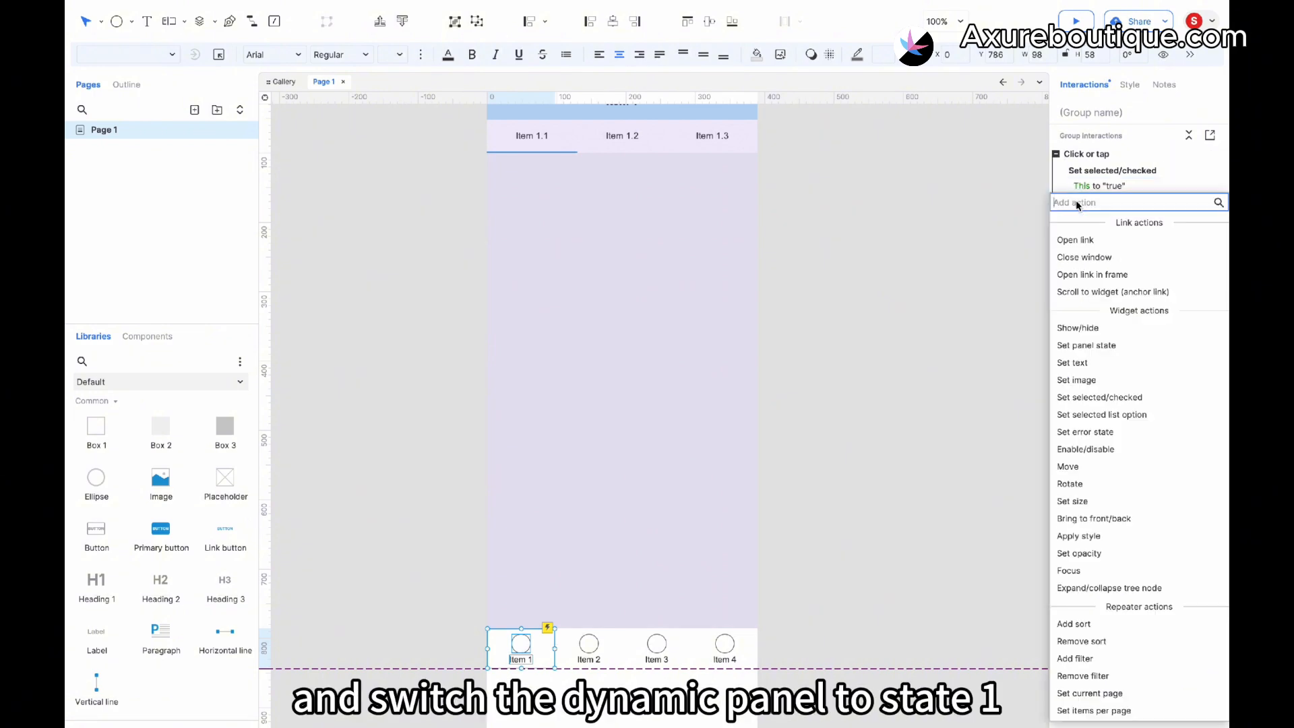
{"action": "left_click", "coordinate": [1086, 345]}
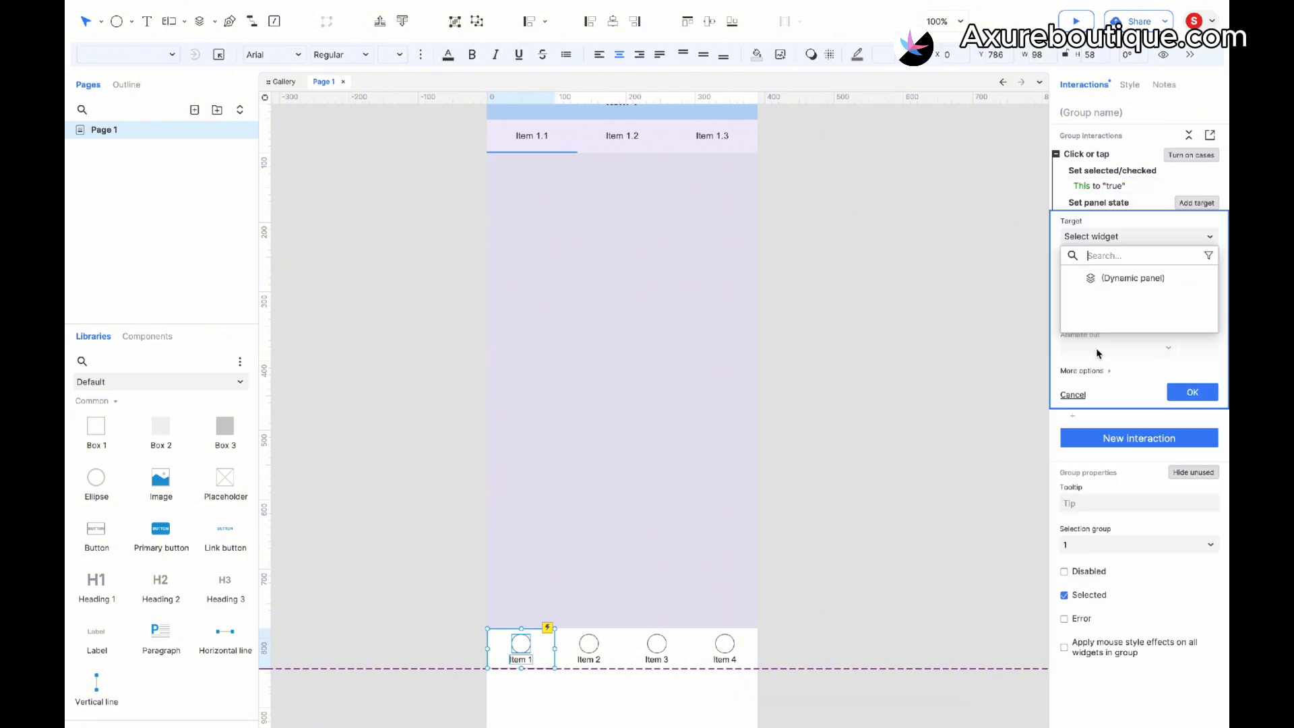
{"action": "left_click", "coordinate": [1122, 281]}
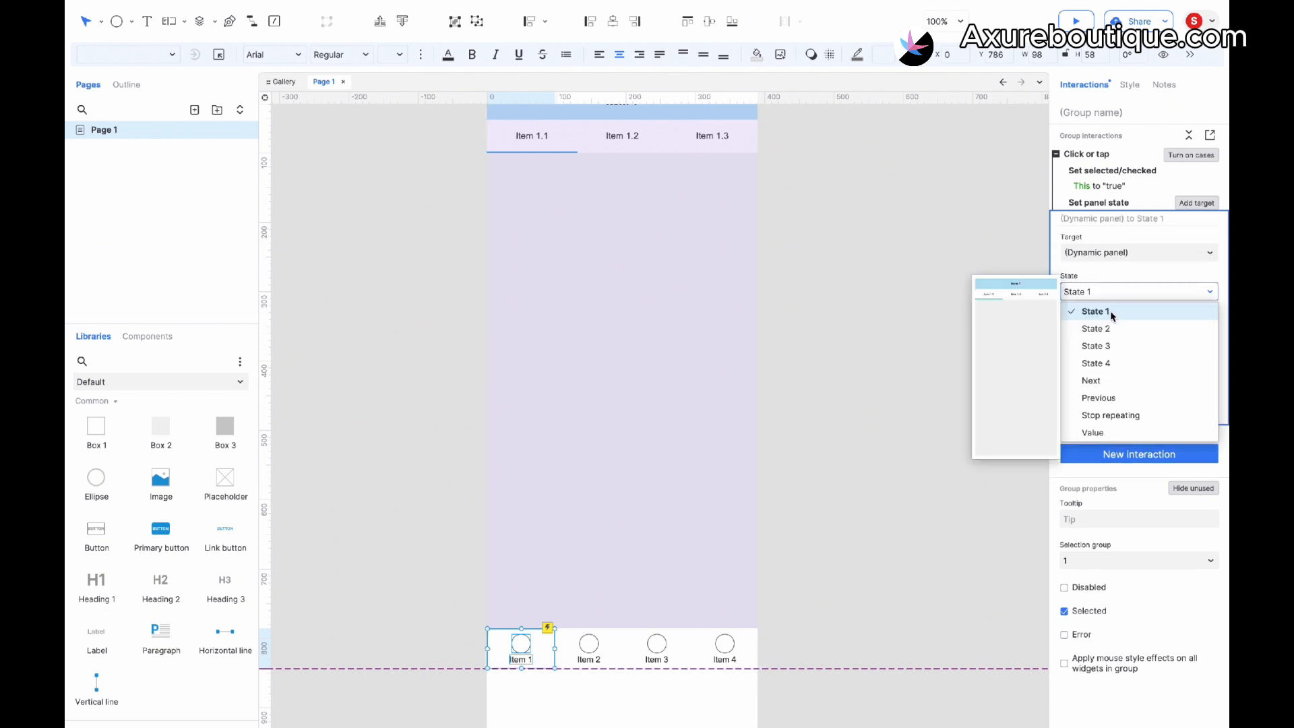
{"action": "left_click", "coordinate": [1113, 311]}
{"action": "left_click", "coordinate": [1192, 408]}
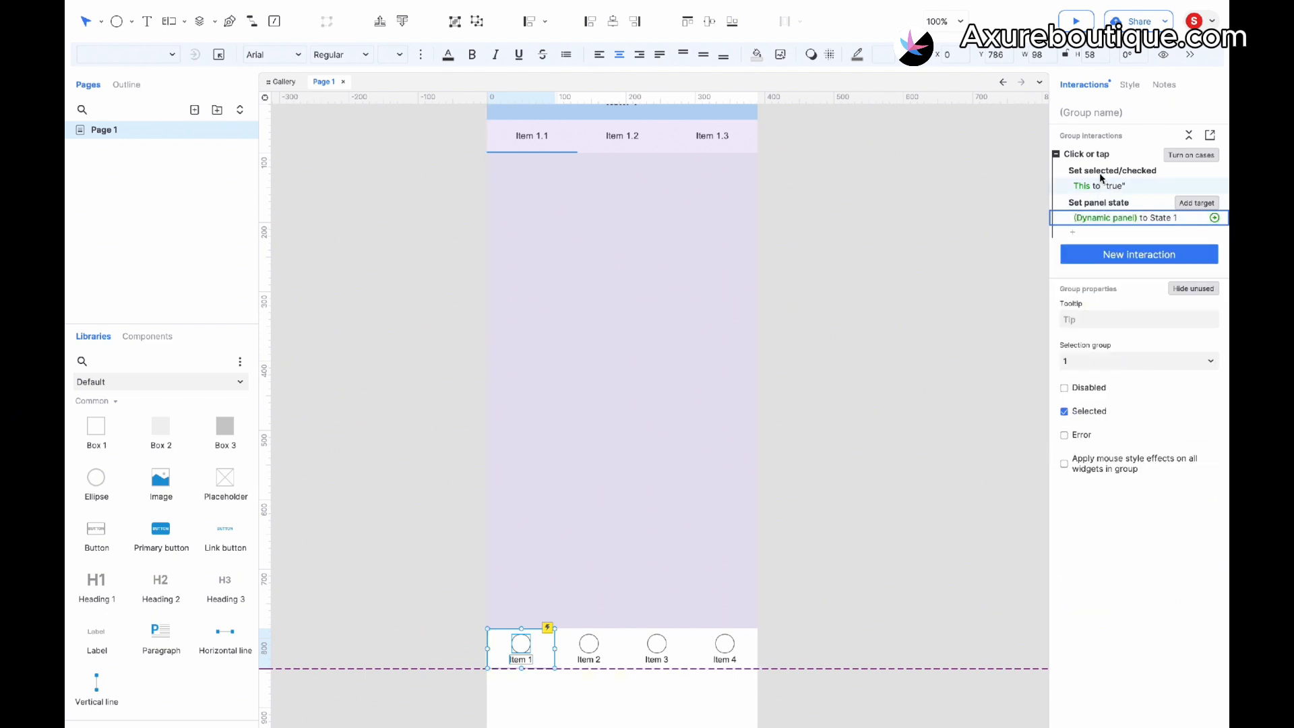
{"action": "left_click", "coordinate": [1099, 173]}
- Paste the interaction onto Item 2 and change its panel state target to State 2
{"action": "left_click", "coordinate": [581, 656]}
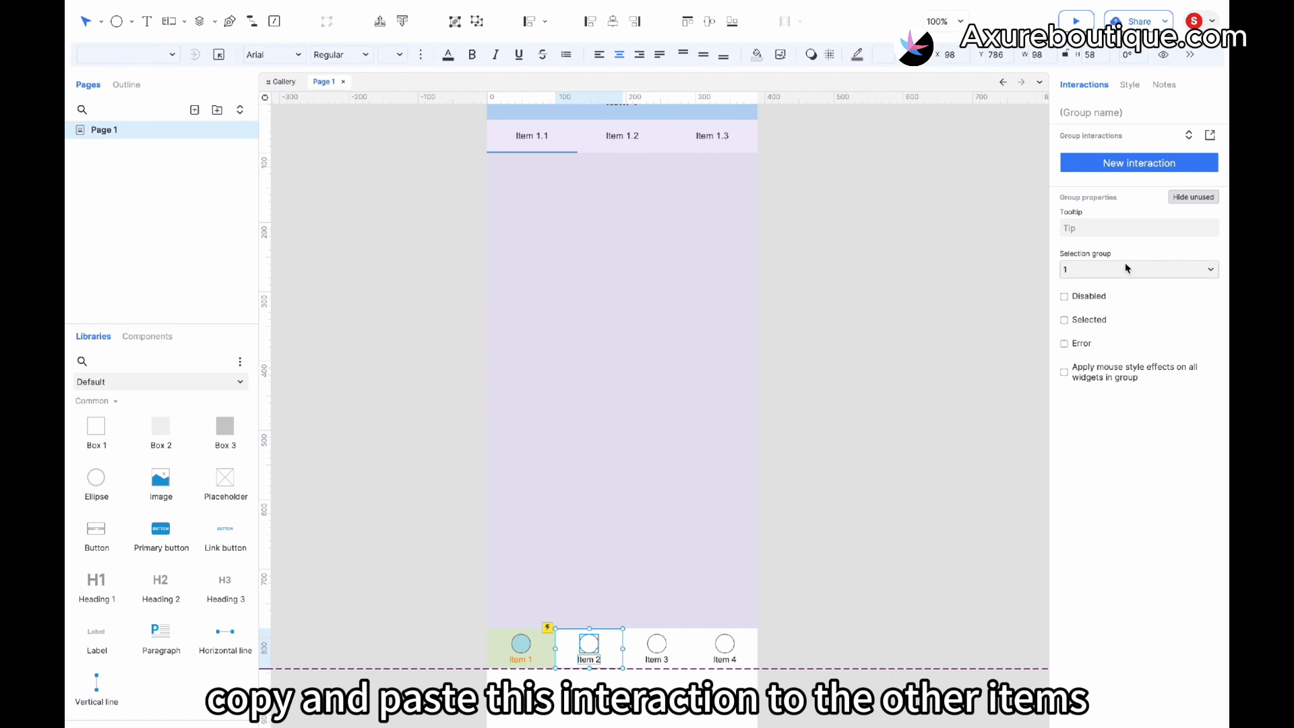
{"action": "key", "text": "ctrl+v"}
{"action": "left_click", "coordinate": [1111, 218]}
{"action": "left_click", "coordinate": [1106, 292]}
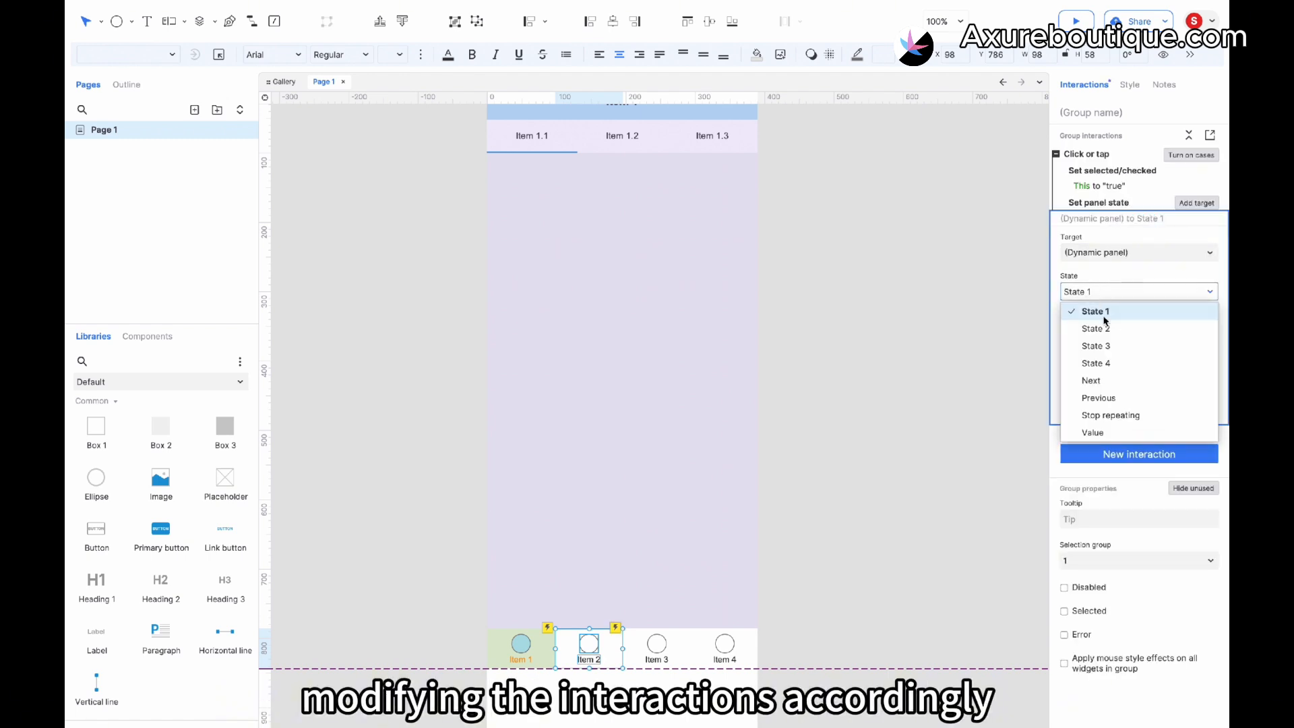
{"action": "left_click", "coordinate": [1104, 313]}
- Paste the interaction onto Item 3 and change its panel state target to State 3
{"action": "left_click", "coordinate": [653, 651]}
{"action": "key", "text": "ctrl+v"}
{"action": "left_click", "coordinate": [1132, 219]}
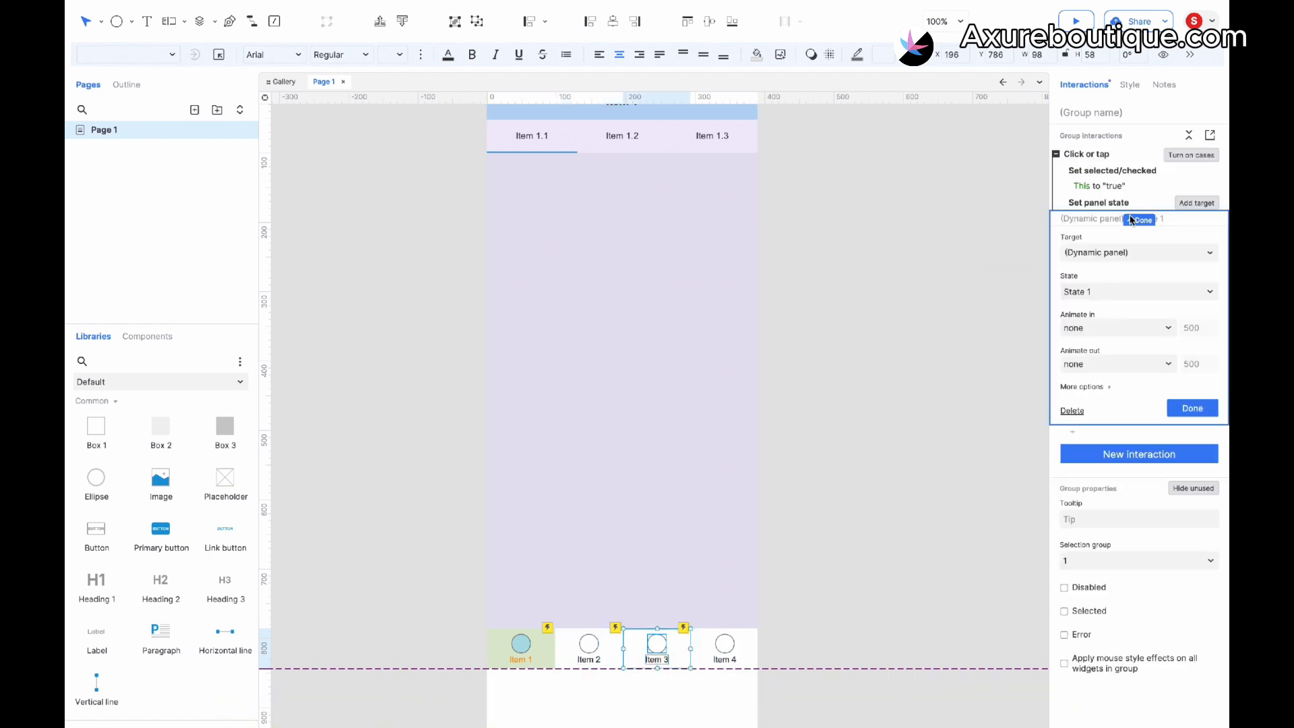
{"action": "left_click", "coordinate": [1111, 287]}
{"action": "left_click", "coordinate": [1109, 346]}
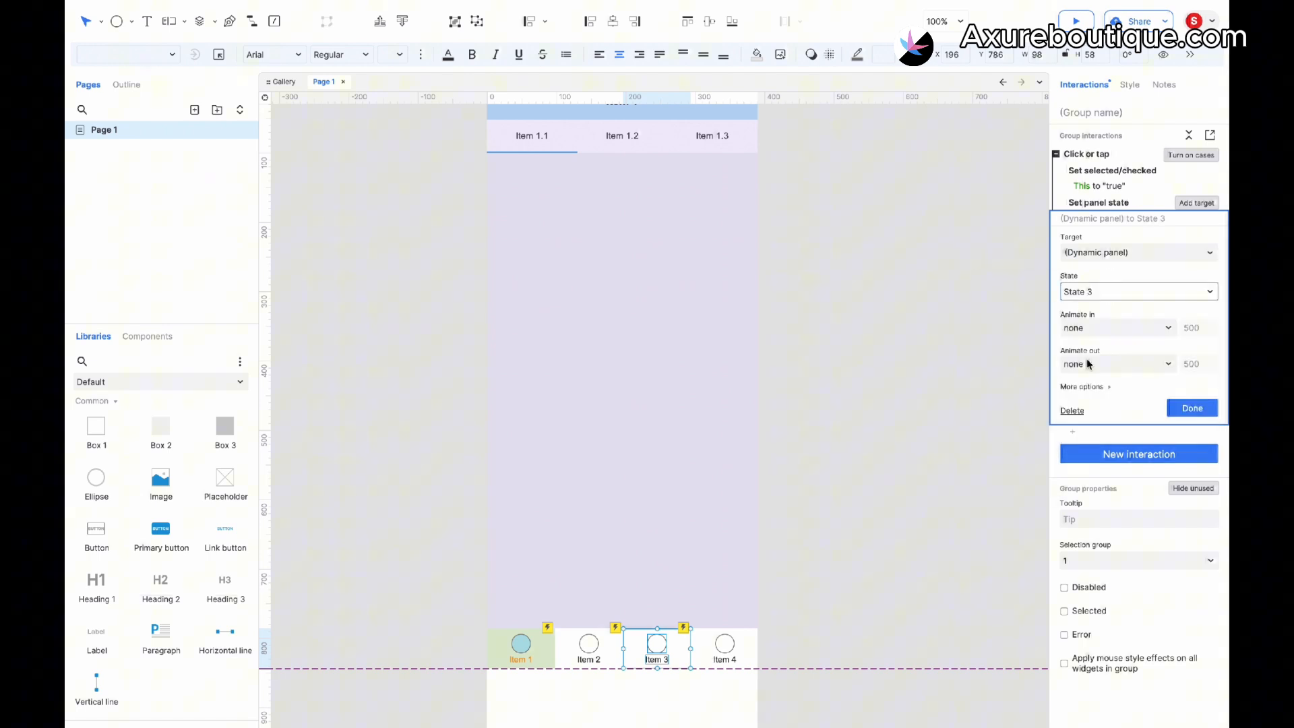
- Paste the interaction onto Item 4 and change its panel state target to State 4
{"action": "left_click", "coordinate": [722, 656]}
{"action": "key", "text": "ctrl+v"}
{"action": "left_click", "coordinate": [1109, 217]}
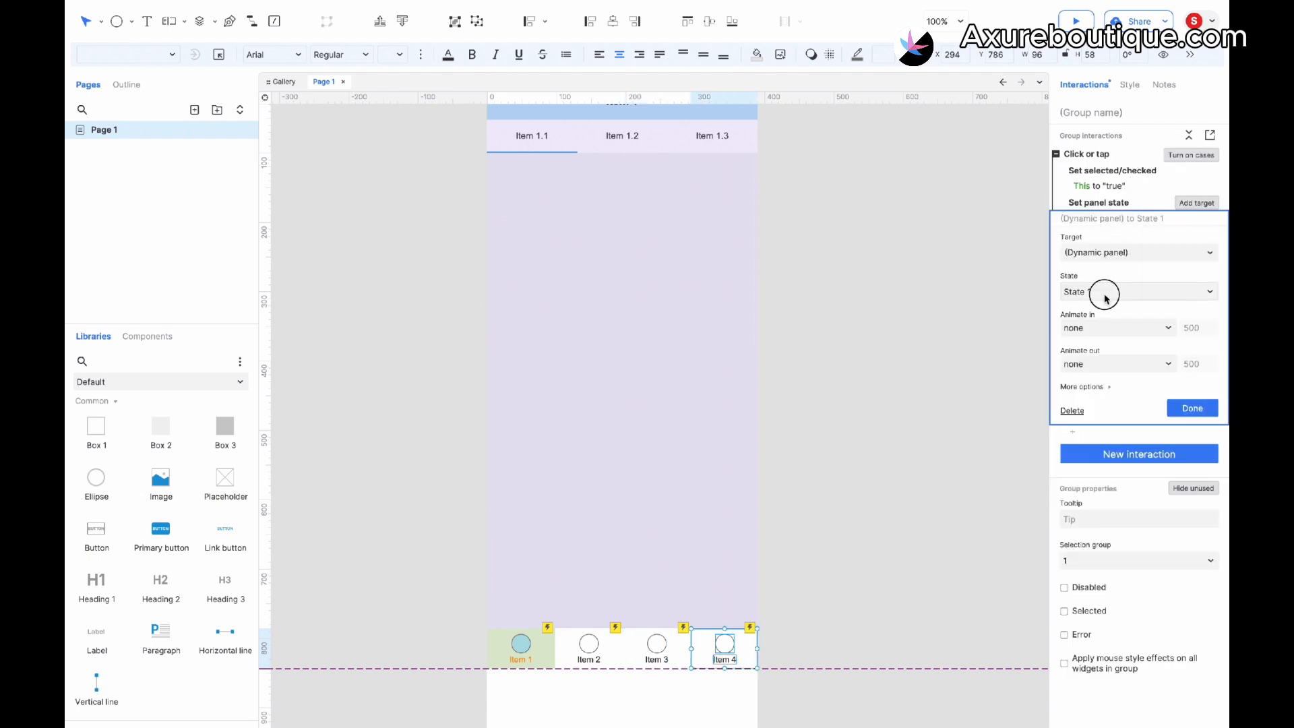
{"action": "left_click", "coordinate": [1107, 298]}
{"action": "left_click", "coordinate": [1104, 361]}
{"action": "left_click", "coordinate": [910, 415]}
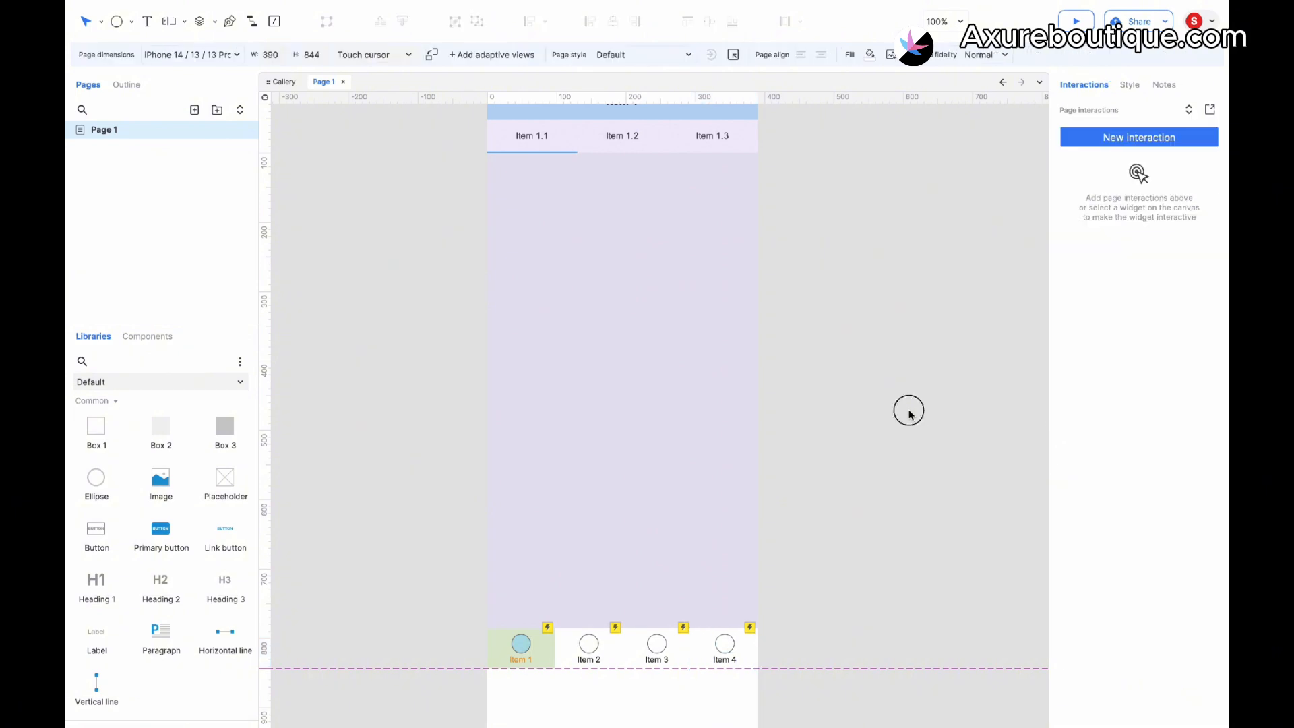
- Open all dynamic panel states and assign State 2's three header tabs to selection group 3
{"action": "scroll", "coordinate": [908, 413], "scroll_direction": "up", "scroll_amount": 1}
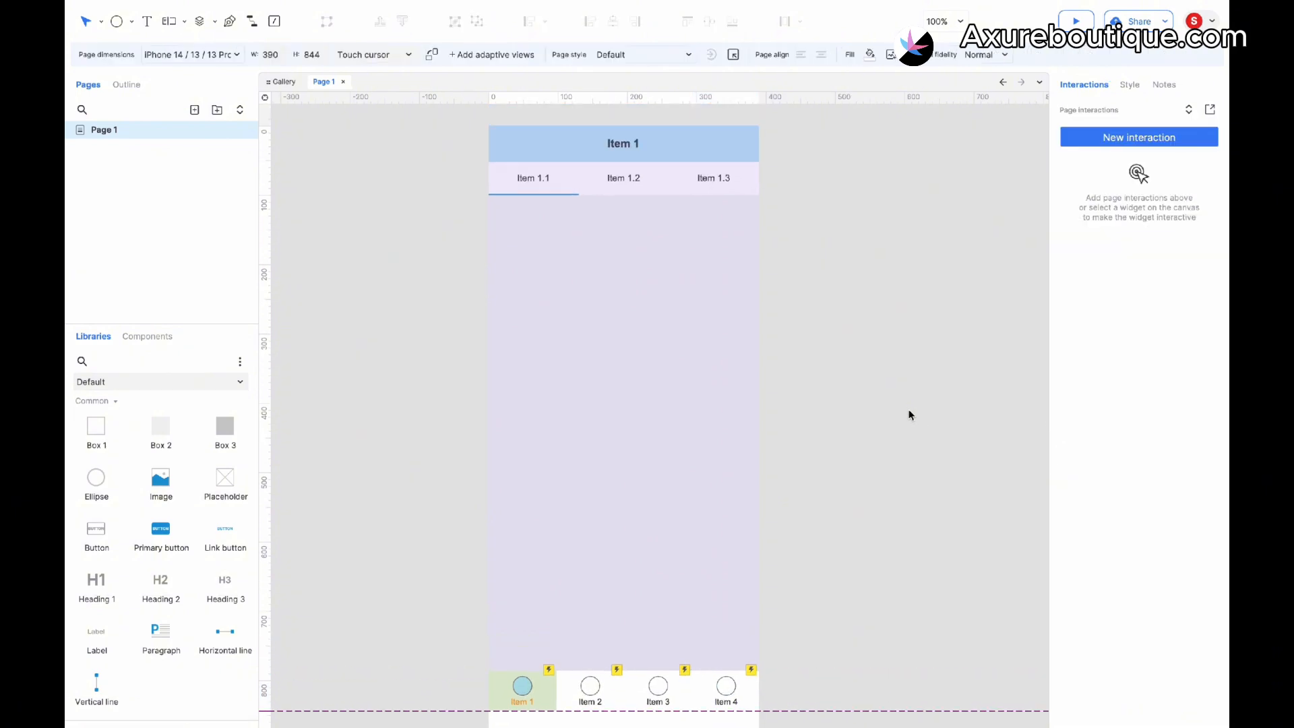
{"action": "left_click", "coordinate": [649, 378]}
{"action": "double_click", "coordinate": [661, 301]}
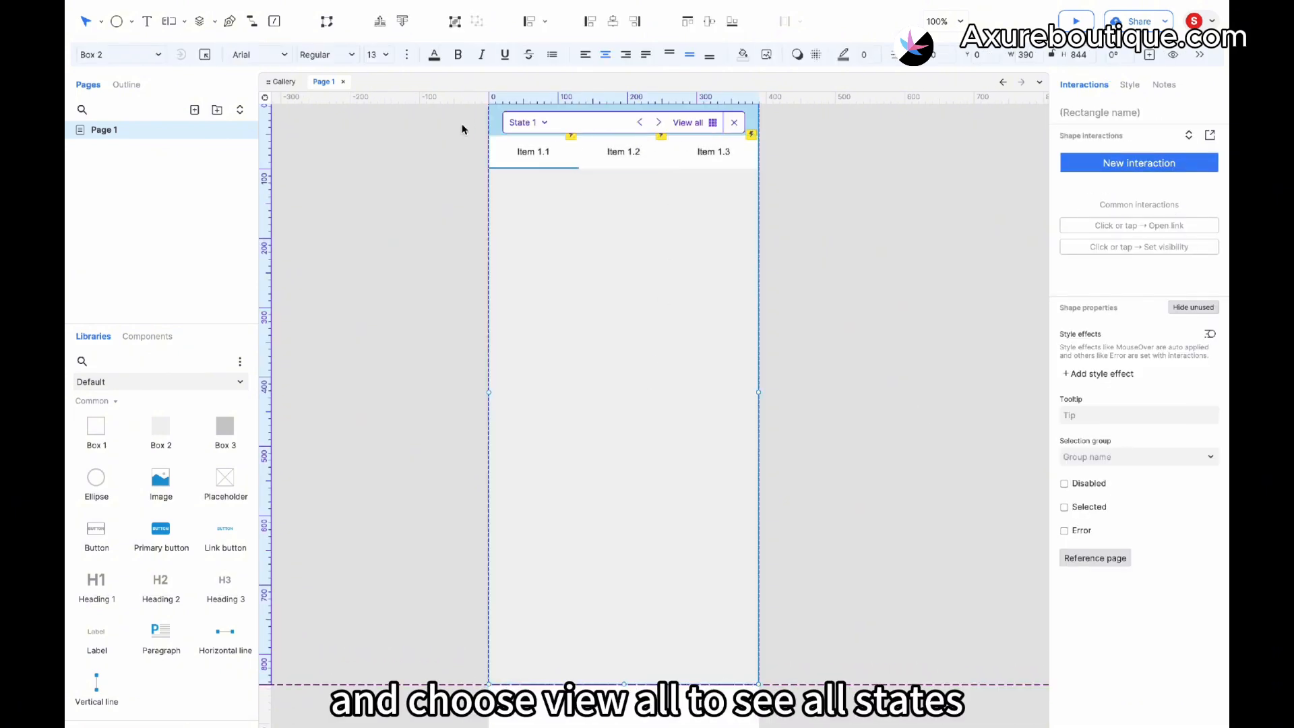
{"action": "left_click", "coordinate": [713, 123]}
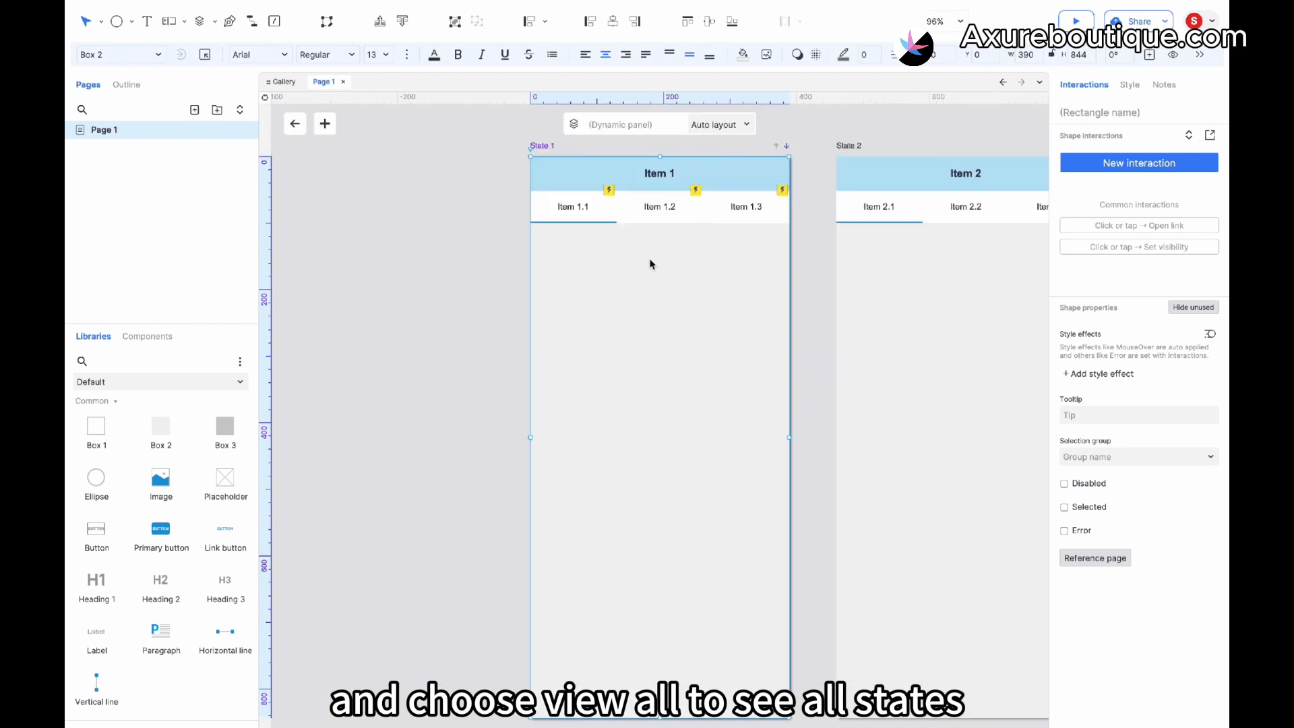
{"action": "scroll", "coordinate": [652, 264], "scroll_direction": "right", "scroll_amount": 5}
{"action": "left_click", "coordinate": [564, 226]}
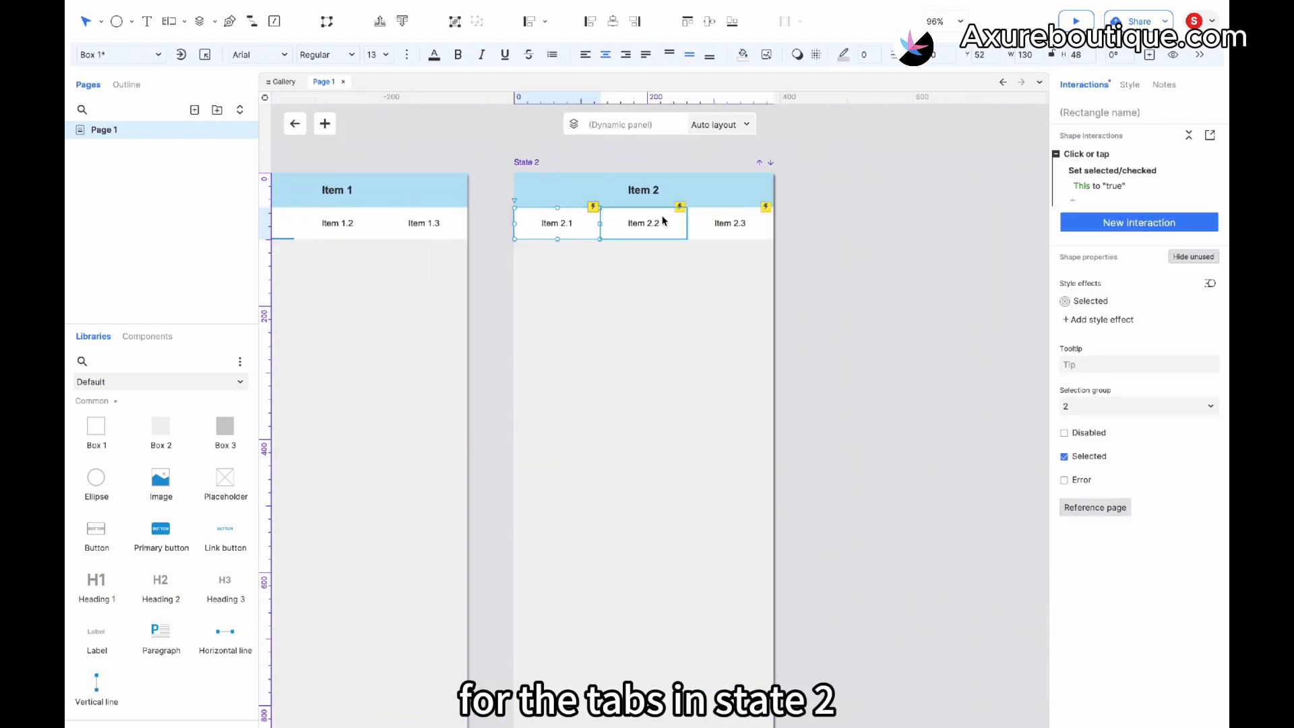
{"action": "left_click", "coordinate": [731, 220], "text": "shift"}
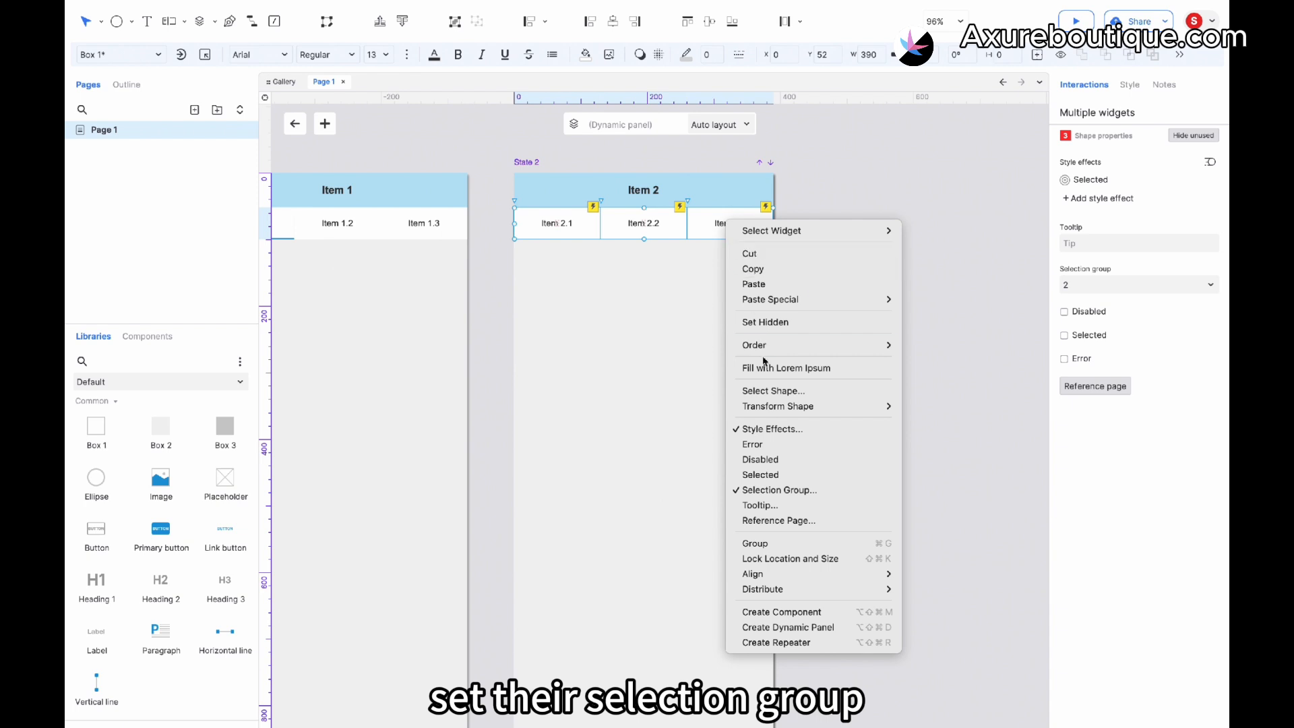
{"action": "left_click", "coordinate": [782, 491]}
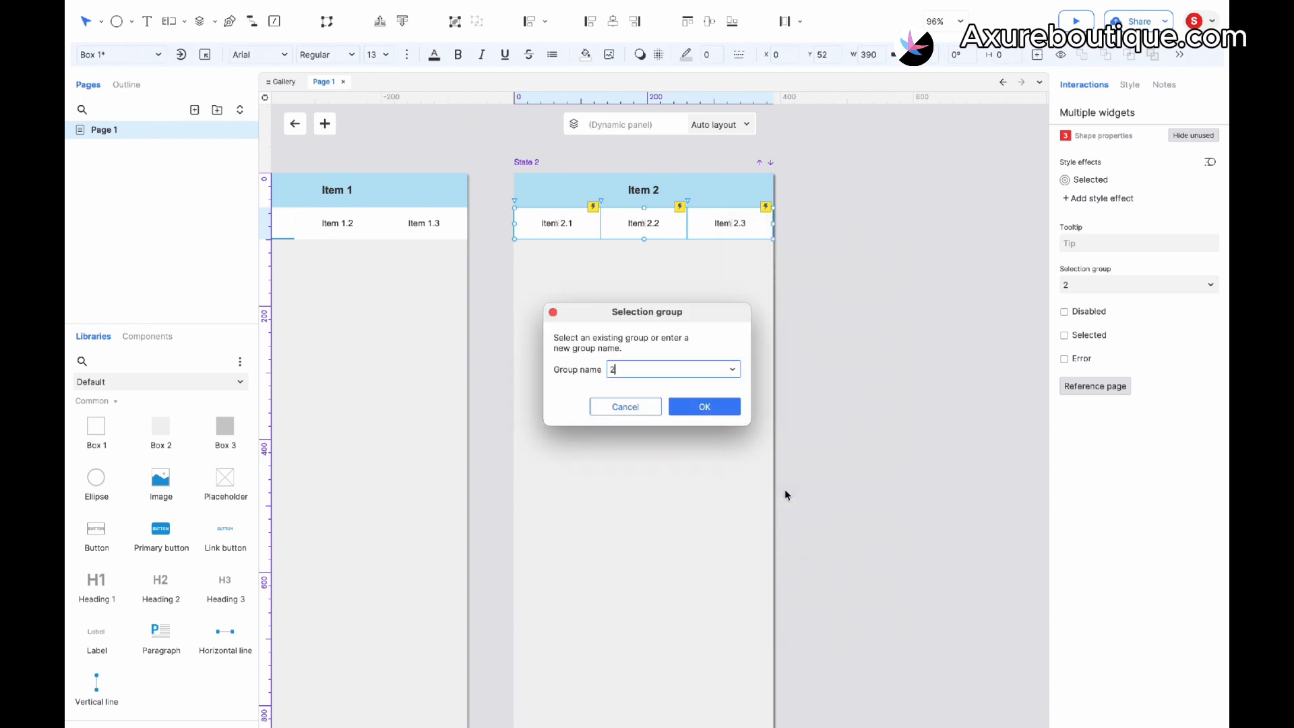
{"action": "left_click_drag", "start_coordinate": [633, 369], "coordinate": [604, 367]}
{"action": "type", "text": "3"}
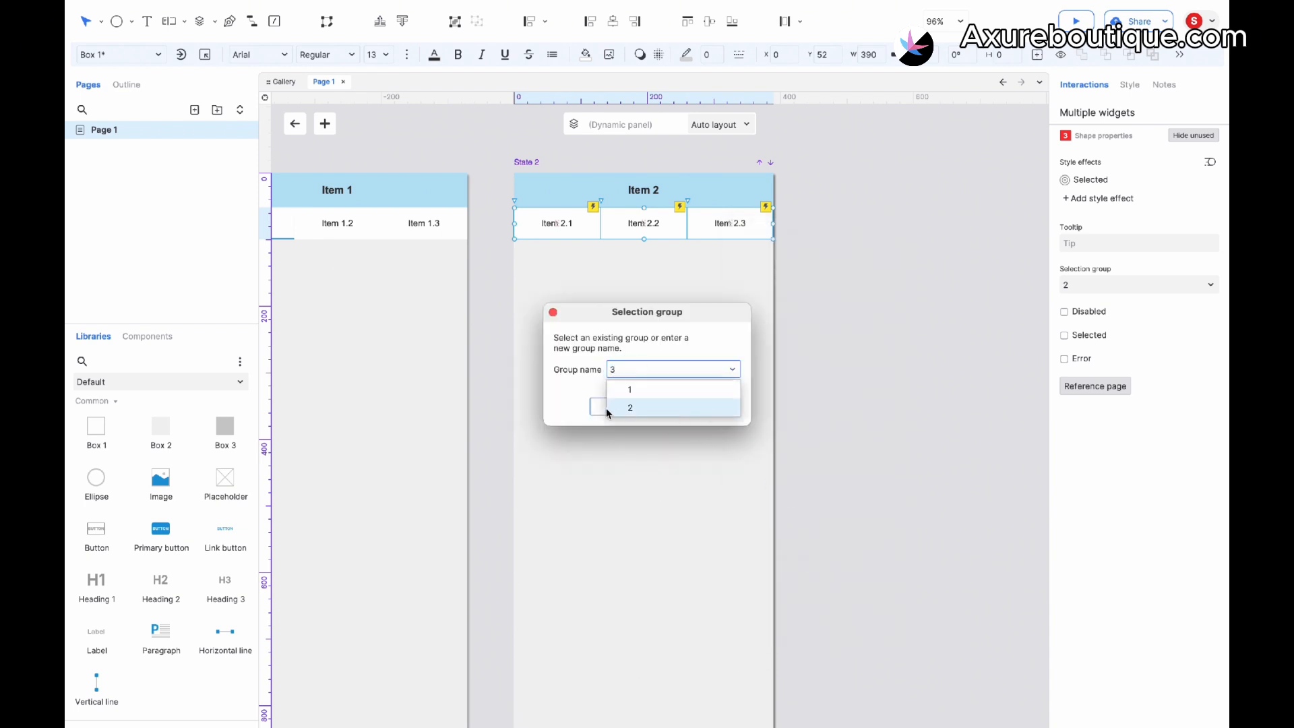
{"action": "left_click", "coordinate": [708, 404]}
- Preview the page and click through the header tabs of the first state
{"action": "scroll", "coordinate": [714, 406], "scroll_direction": "down", "scroll_amount": 10}
{"action": "scroll", "coordinate": [713, 406], "scroll_direction": "left", "scroll_amount": 5}
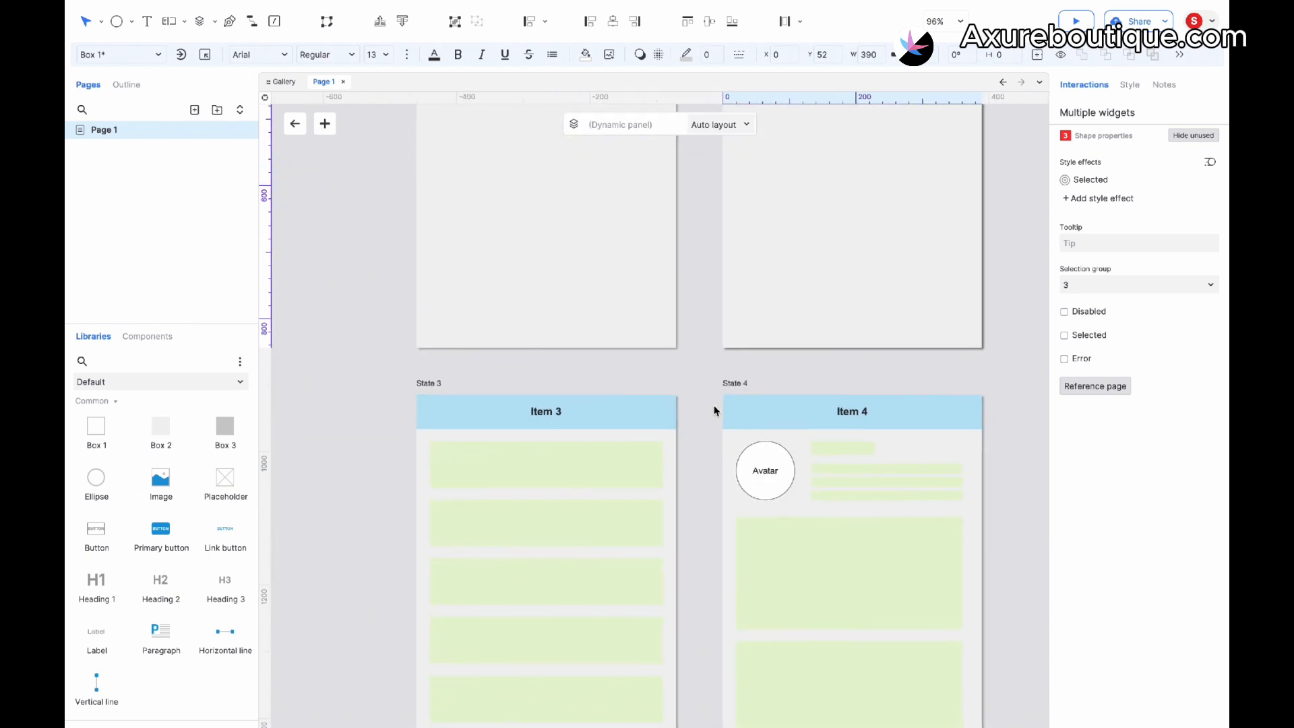
{"action": "scroll", "coordinate": [714, 406], "scroll_direction": "up", "scroll_amount": 1}
{"action": "left_click", "coordinate": [421, 422]}
{"action": "double_click", "coordinate": [363, 405]}
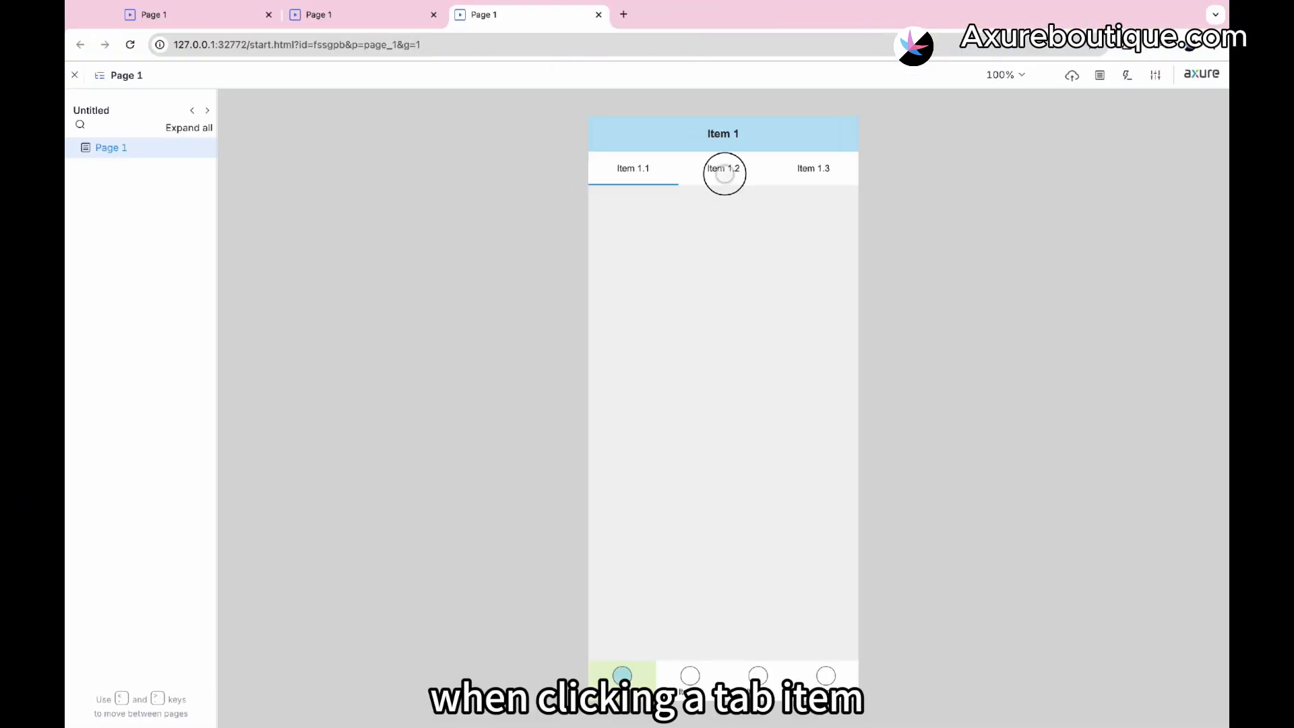
{"action": "left_click", "coordinate": [722, 168]}
{"action": "left_click", "coordinate": [811, 167]}
{"action": "left_click", "coordinate": [623, 172]}
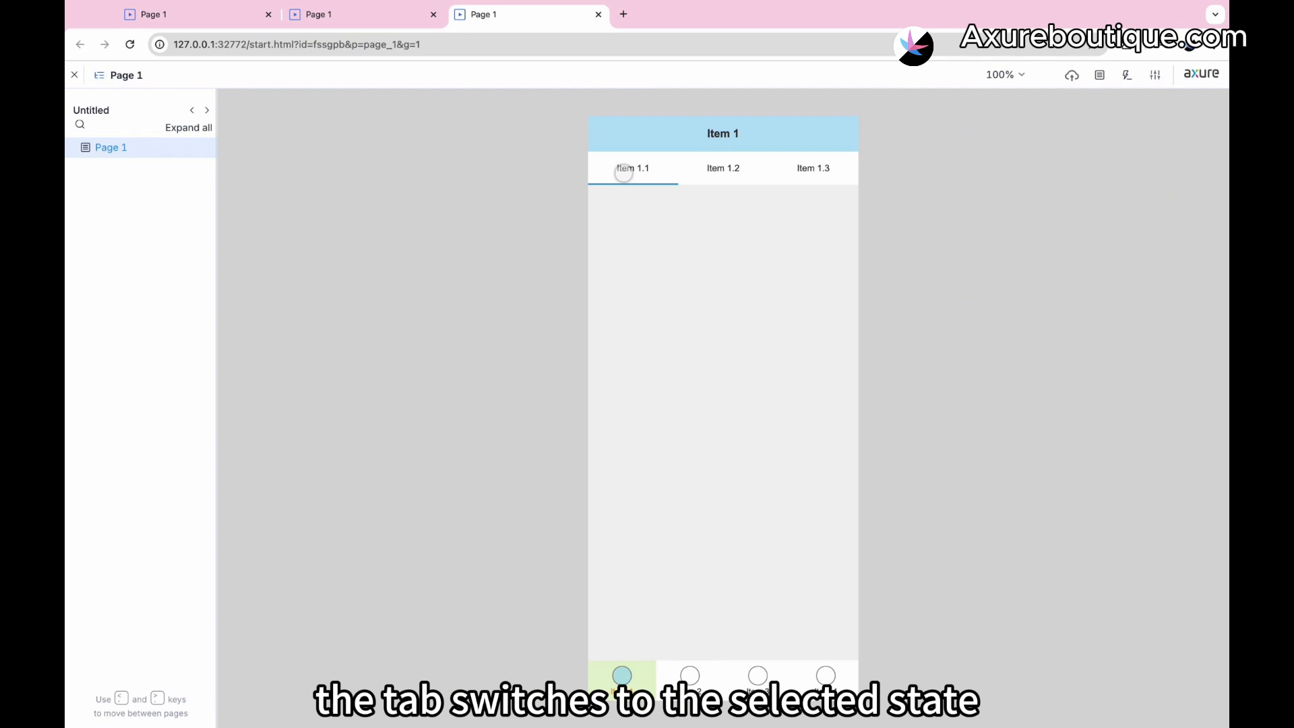
- Test the bottom navigation items and the header tabs again in the preview
{"action": "left_click", "coordinate": [702, 673]}
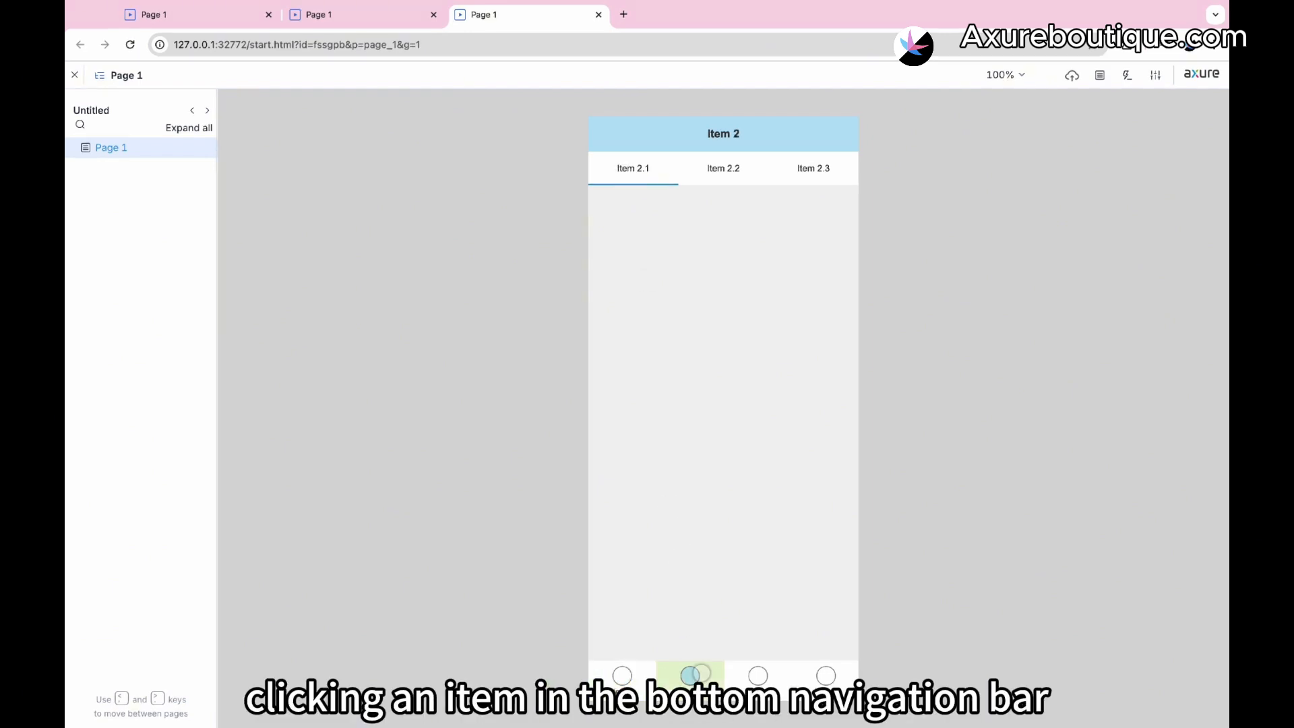
{"action": "left_click", "coordinate": [758, 674]}
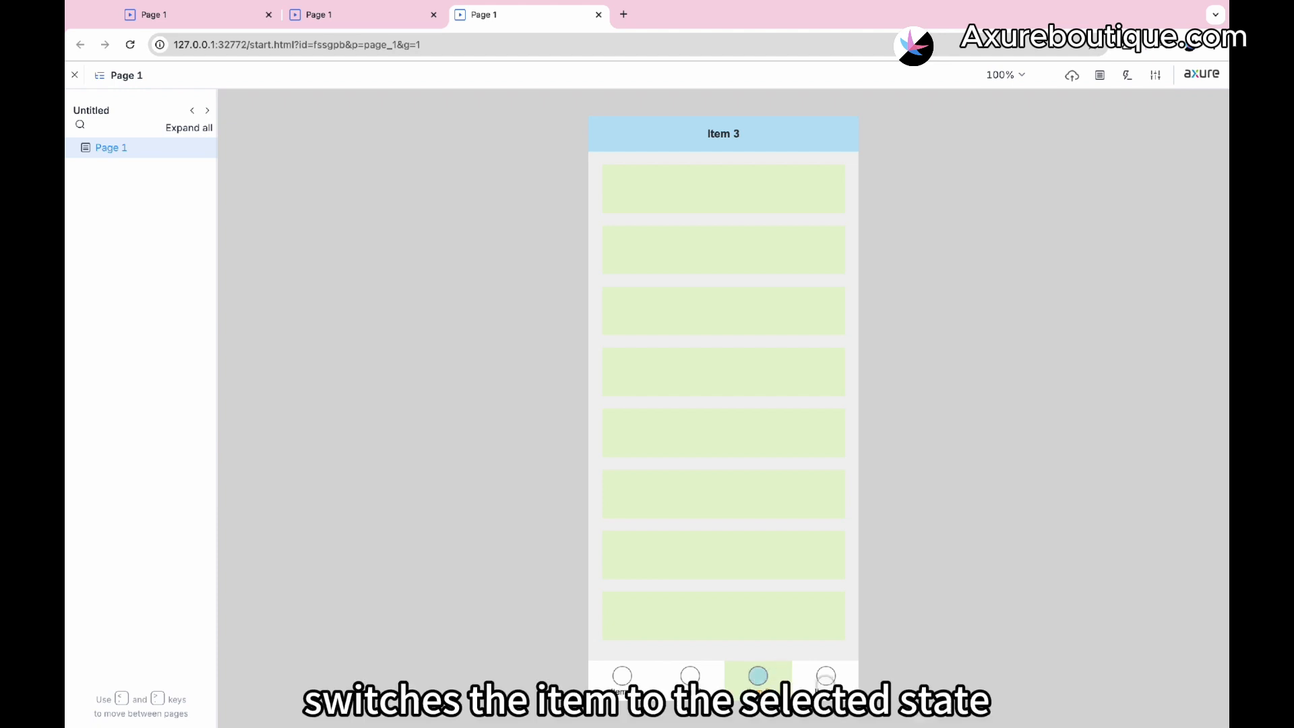
{"action": "left_click", "coordinate": [826, 675]}
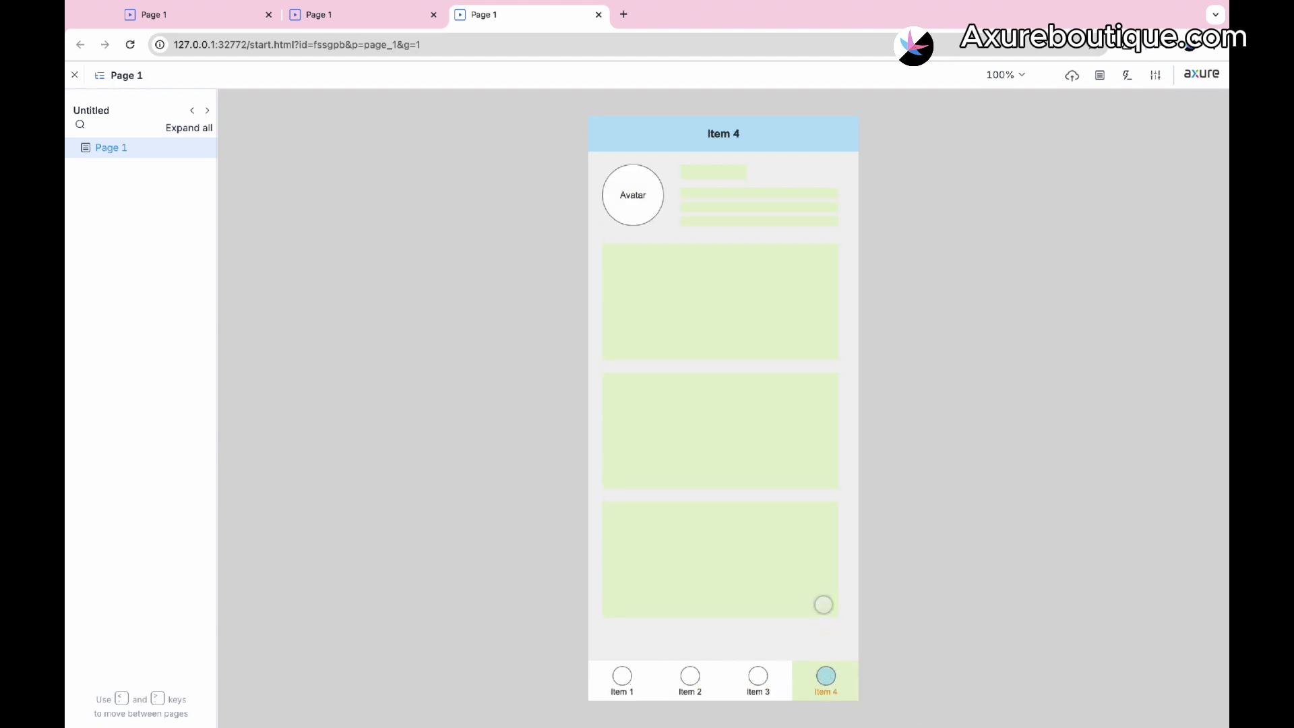
{"action": "left_click", "coordinate": [754, 675]}
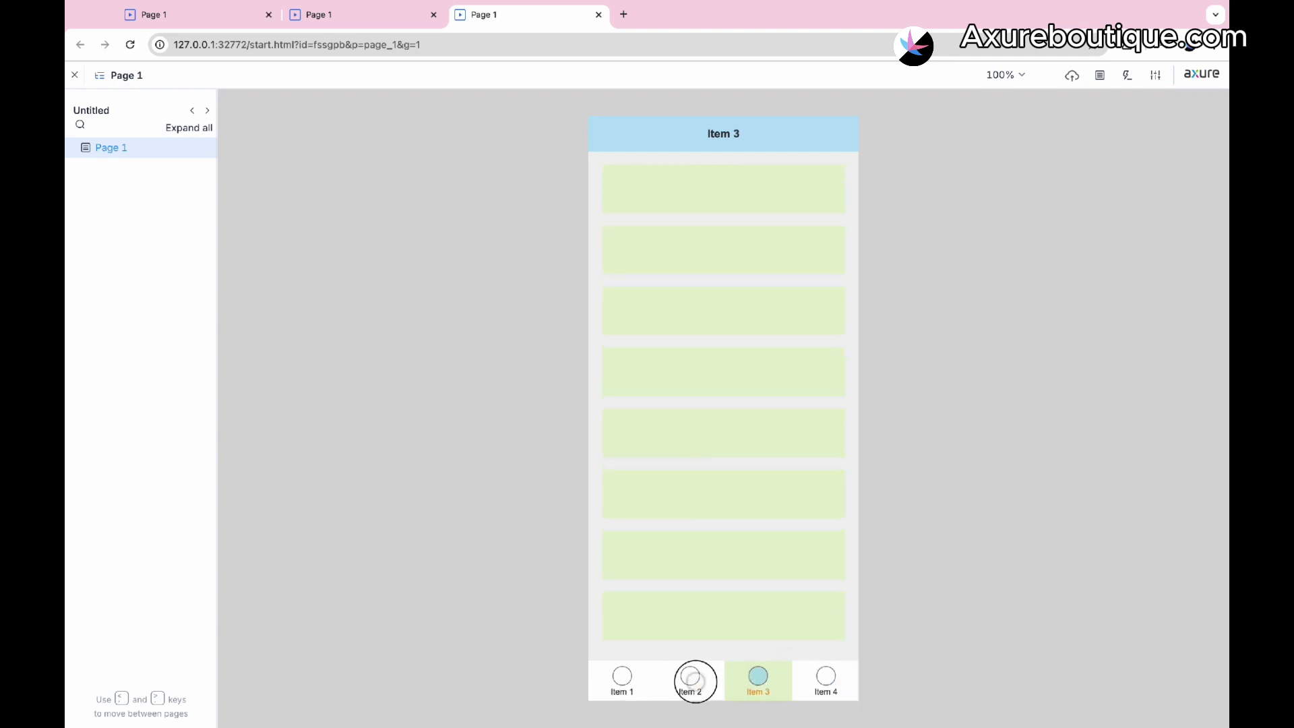
{"action": "left_click", "coordinate": [695, 680]}
{"action": "left_click", "coordinate": [623, 676]}
{"action": "left_click", "coordinate": [732, 175]}
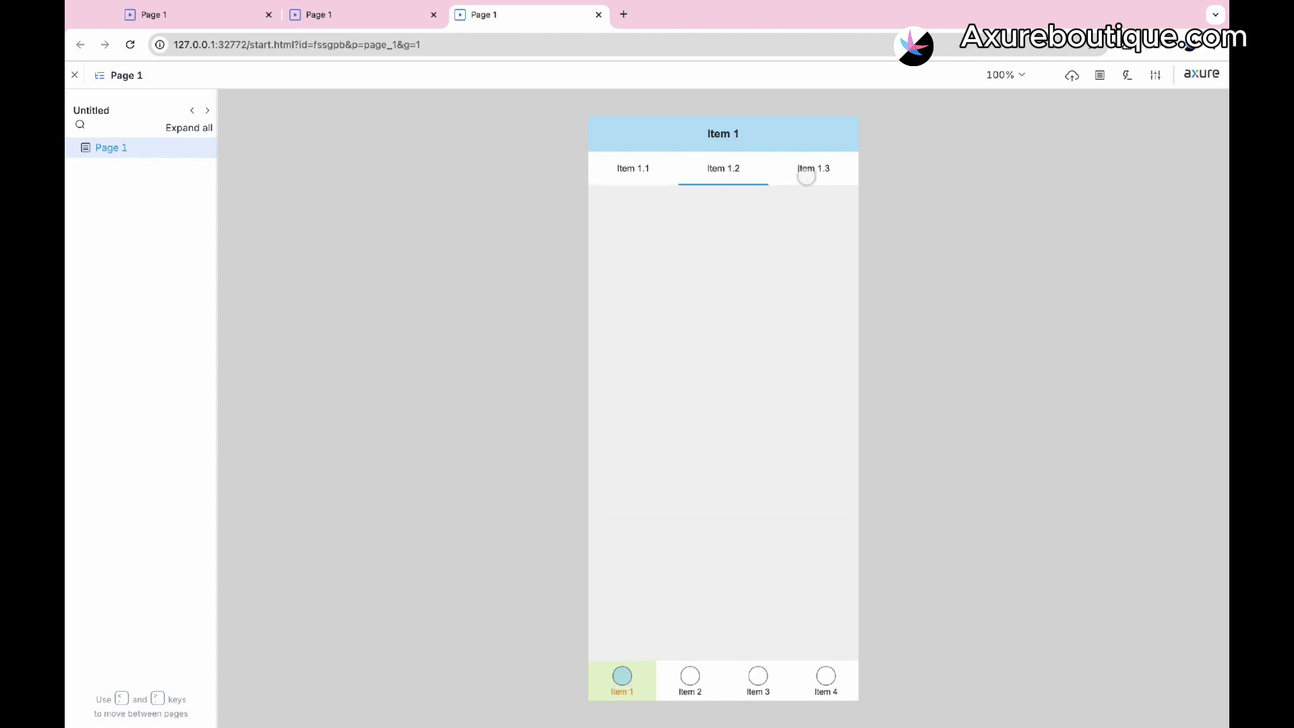
{"action": "left_click", "coordinate": [808, 177]}
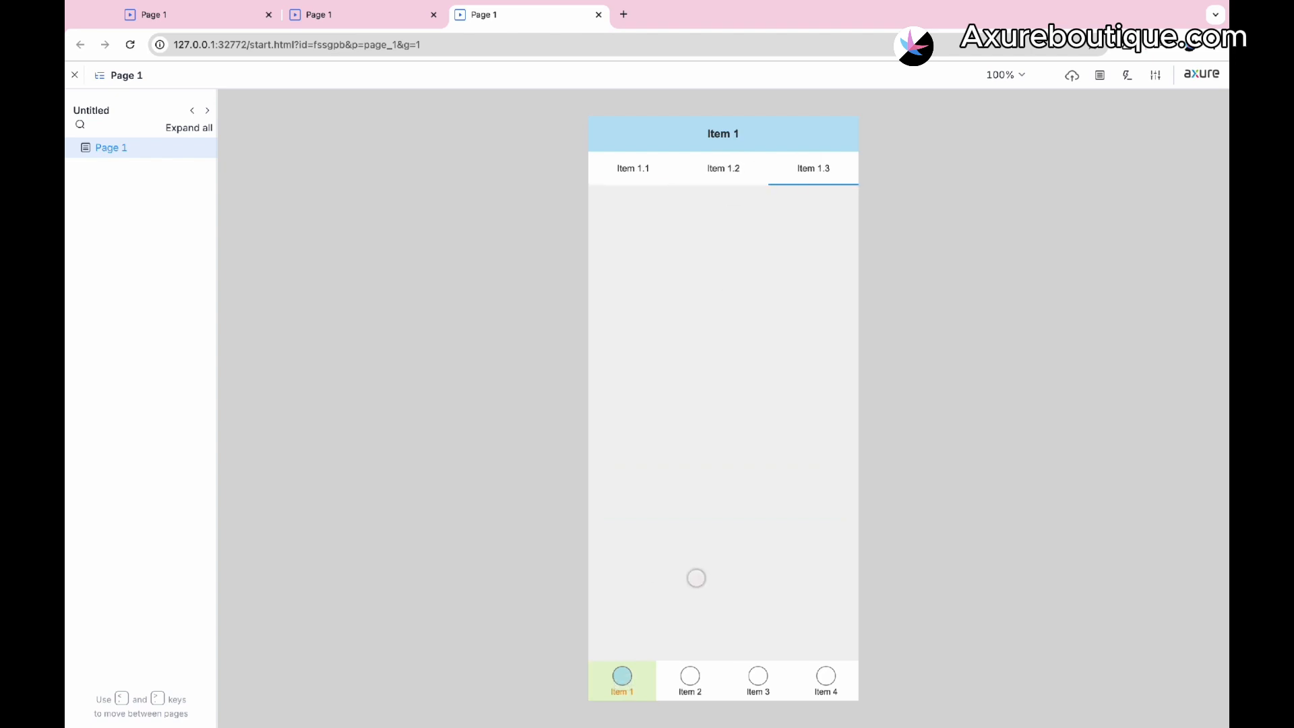